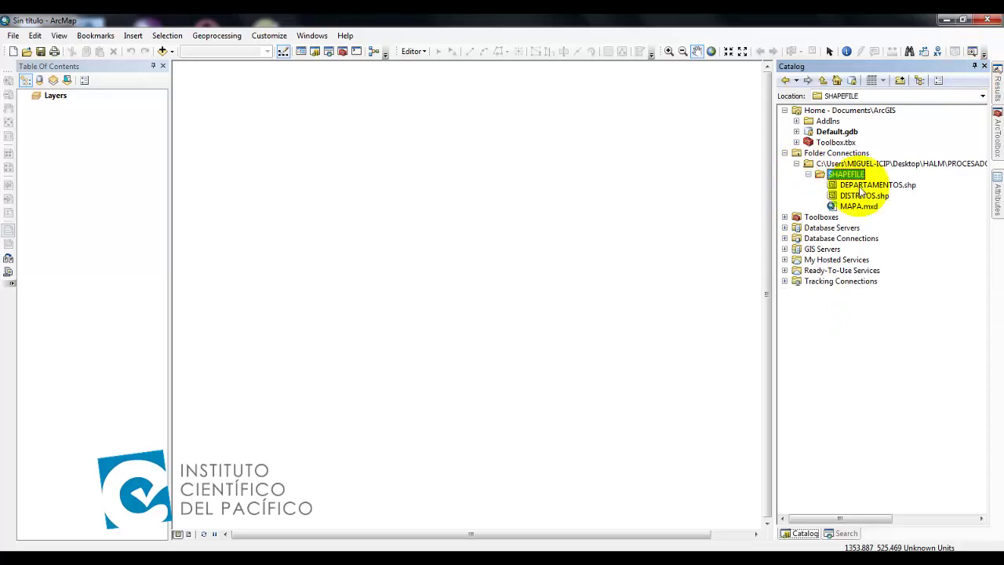
Step: Add the DISTRITOS.shp shapefile from the SHAPEFILE folder to the empty map
left_click(859, 185)
left_click(868, 198)
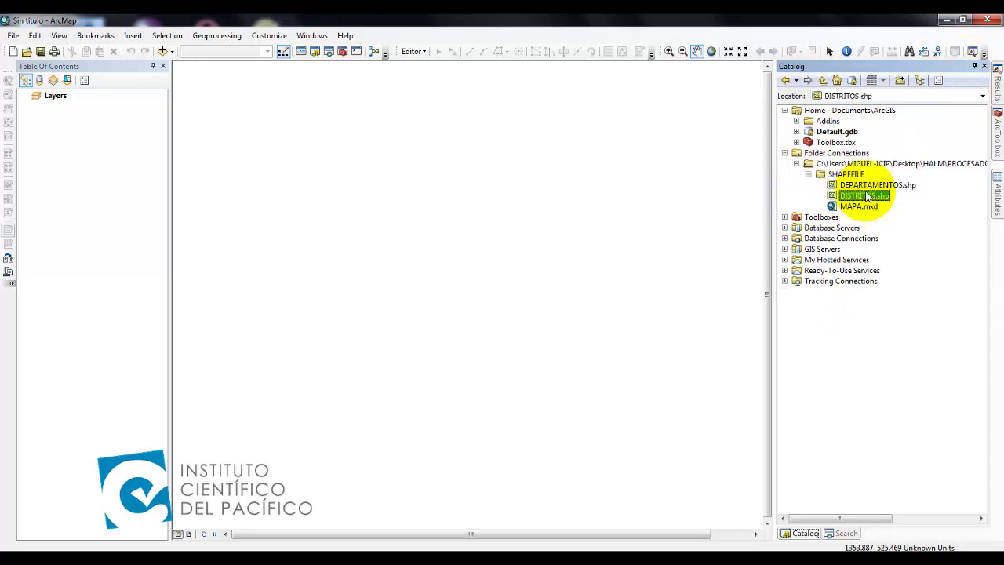
left_click(862, 185)
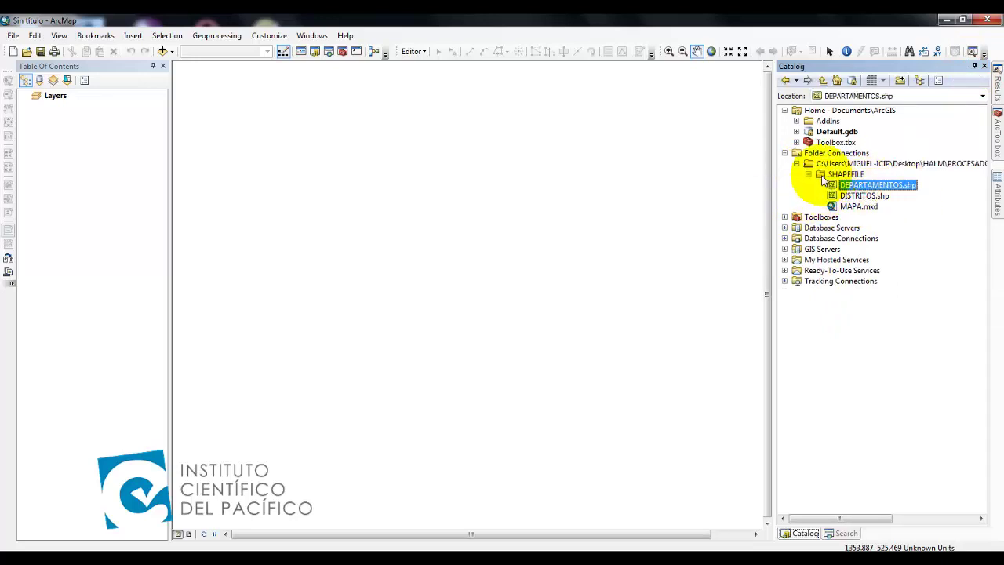
left_click(862, 196)
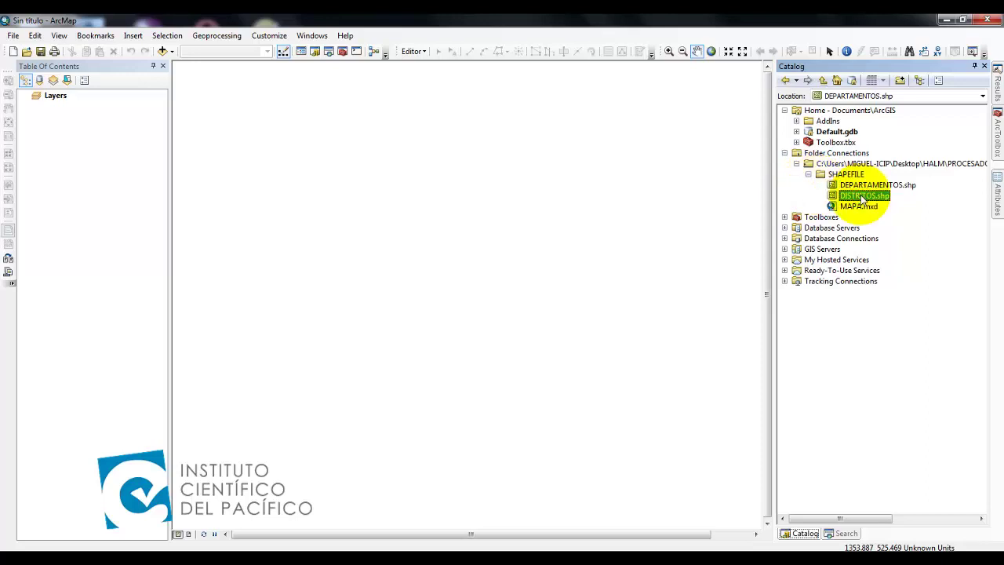
left_click_drag(862, 198, 104, 231)
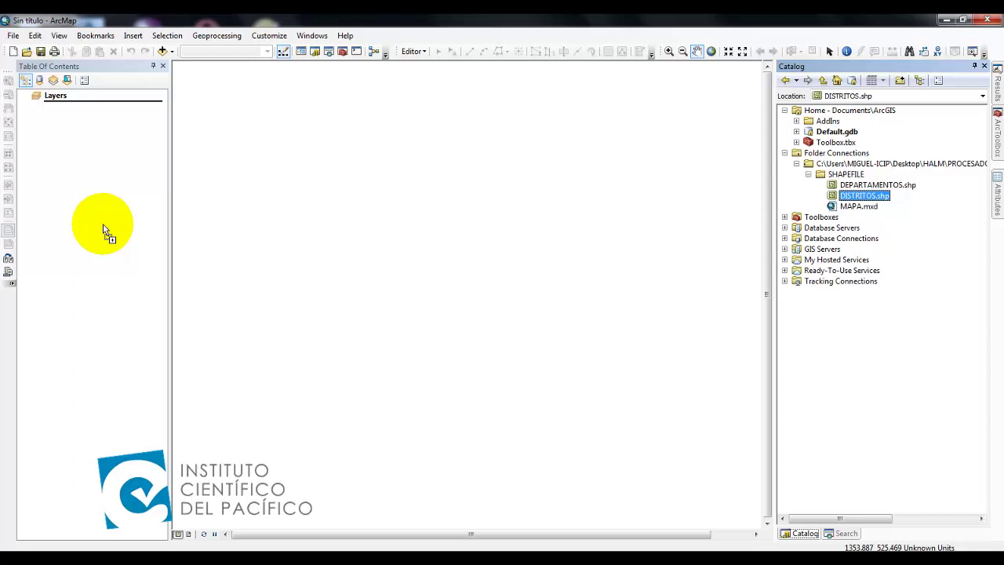
left_click_drag(104, 231, 108, 231)
Step: Add the DEPARTAMENTOS.shp shapefile to the map beneath the DISTRITOS layer
left_click(877, 185)
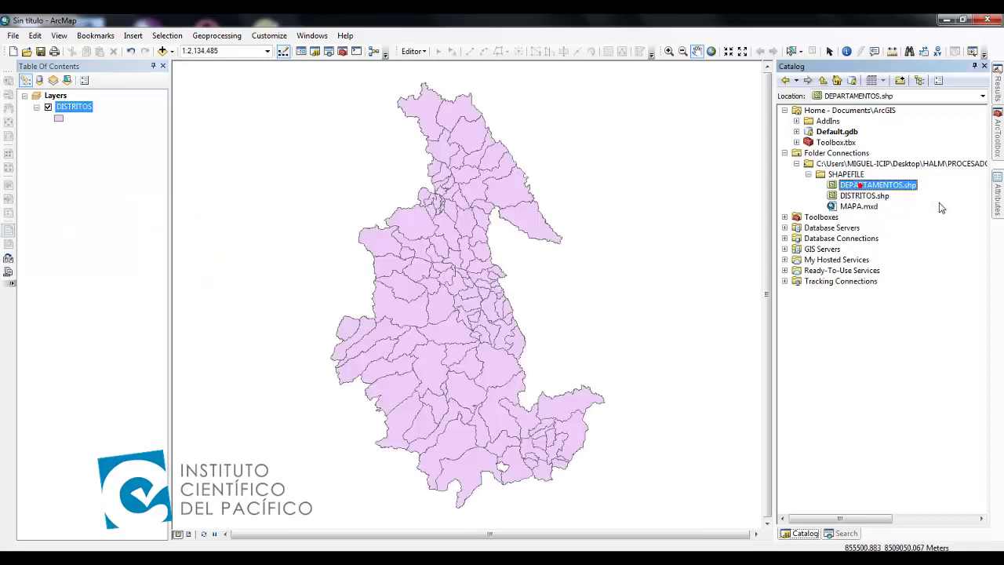
left_click(862, 196)
left_click(875, 185)
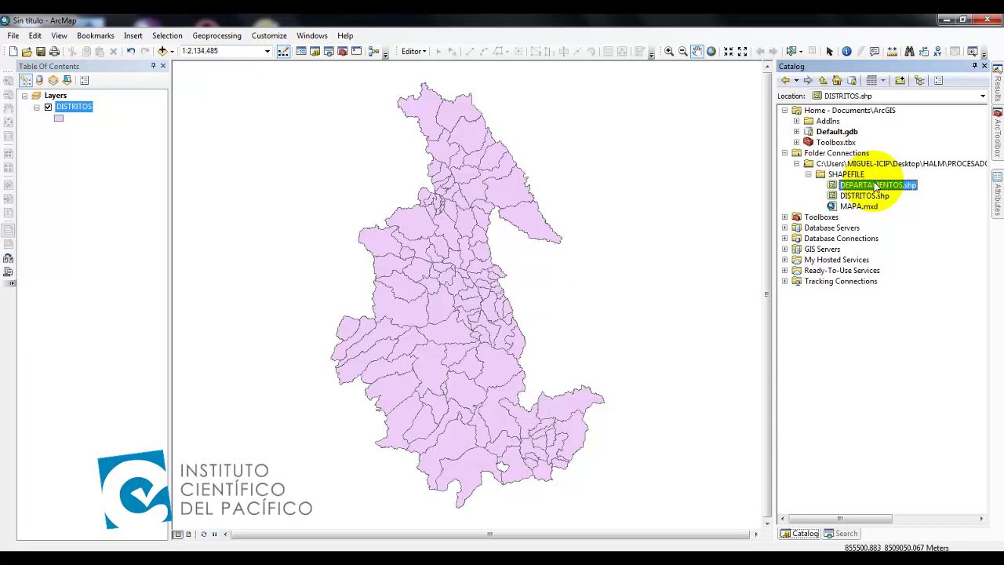
left_click_drag(874, 185, 122, 203)
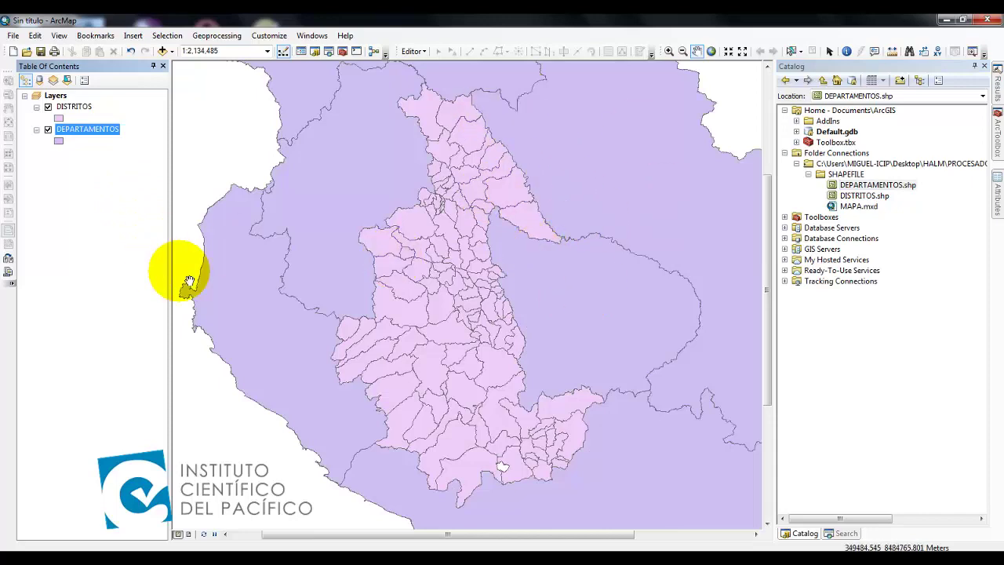
scroll(472, 202, "down", 2)
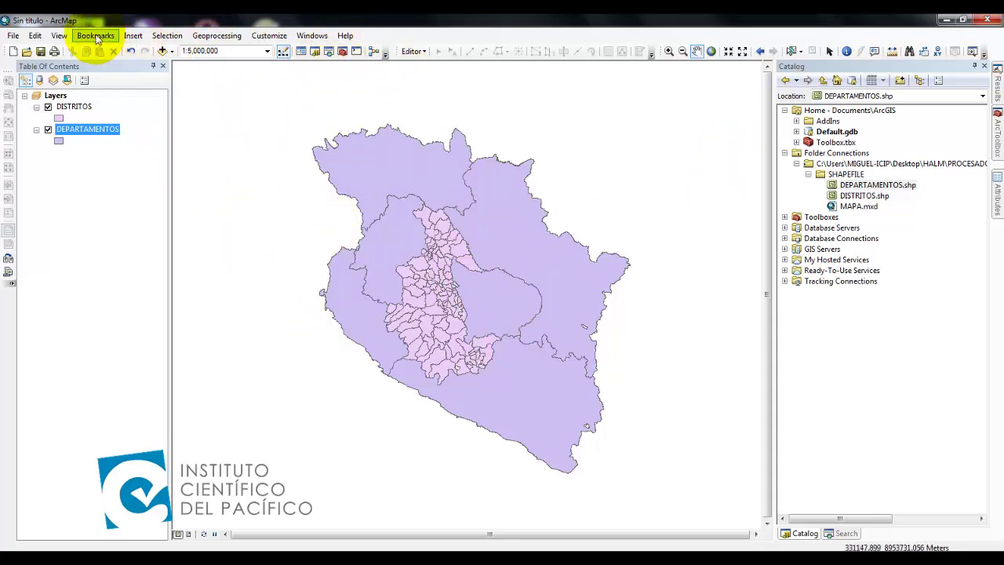
left_click(60, 36)
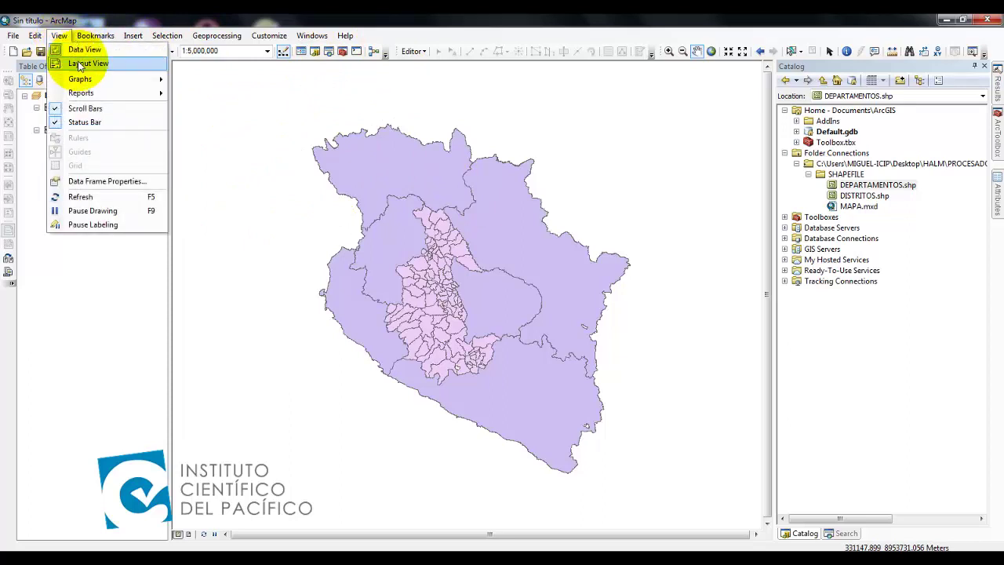
mouse_move(96, 82)
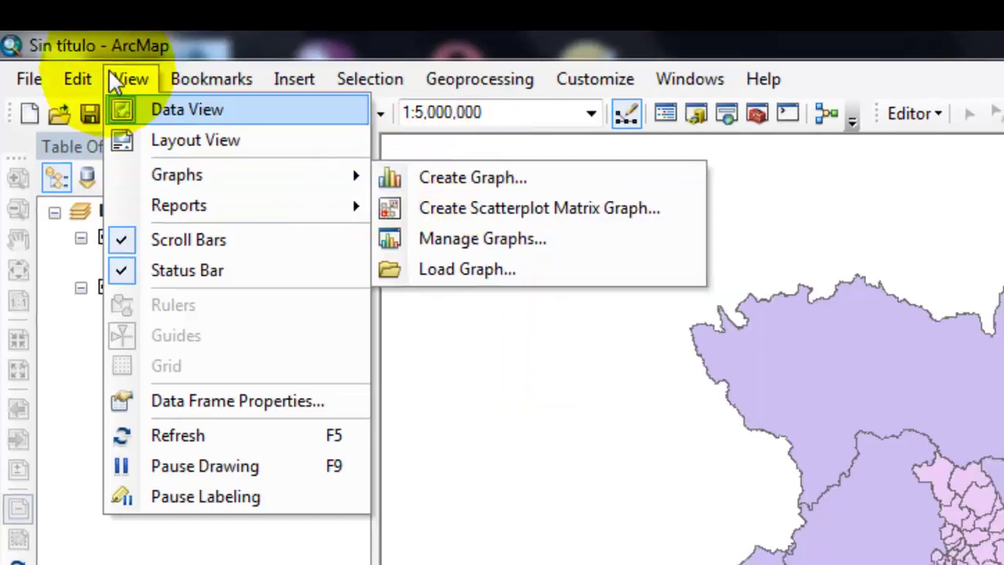
left_click(133, 80)
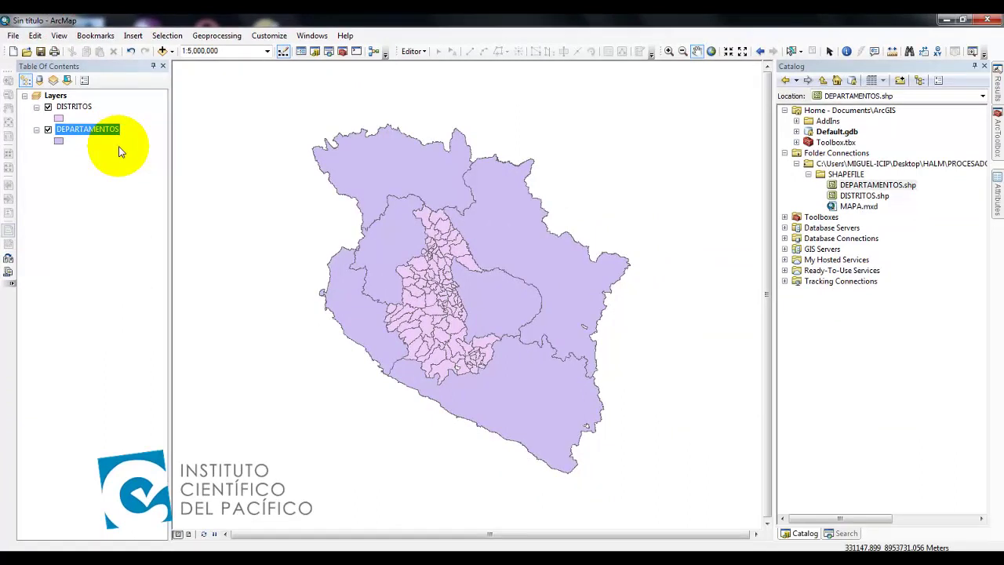
Step: View the Create Graph wizard available from the DISTRITOS layer's attribute table, and close both without creating a graph
left_click(86, 110)
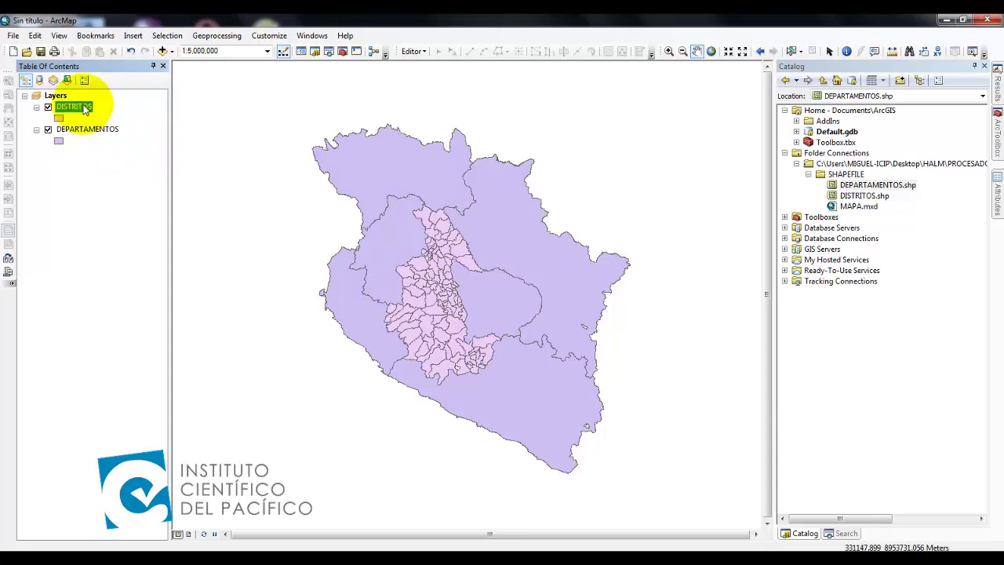
right_click(86, 110)
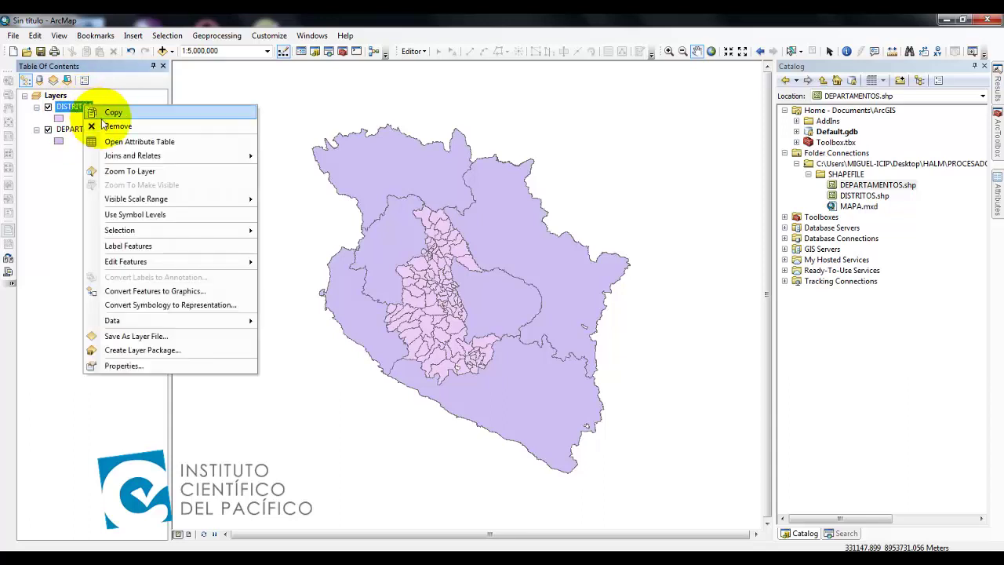
left_click(132, 143)
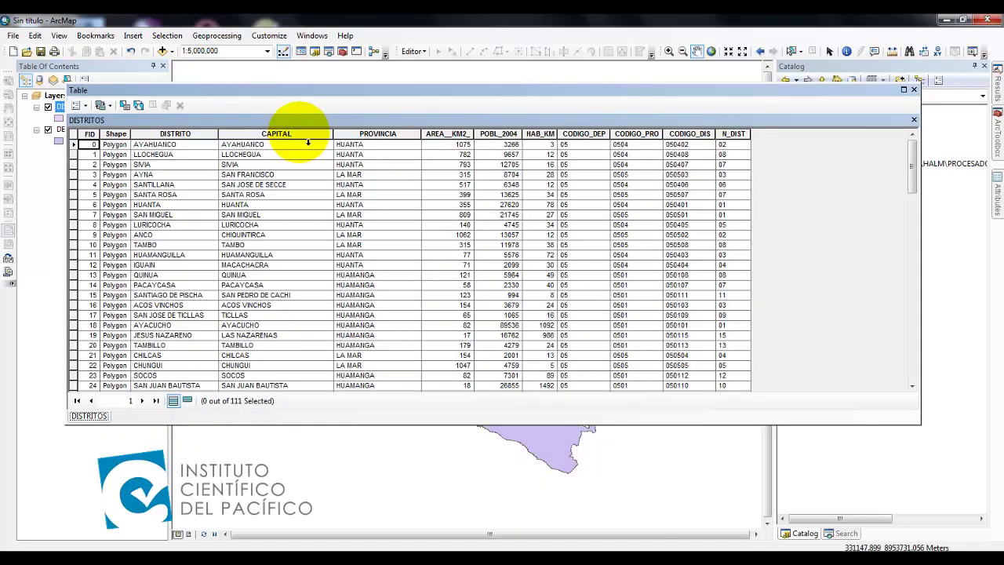
left_click_drag(254, 89, 300, 86)
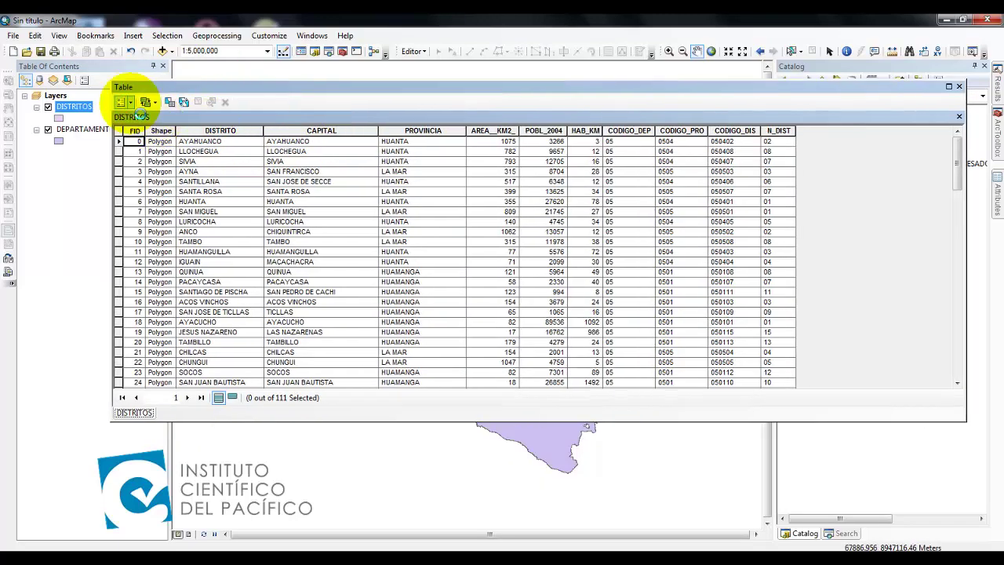
left_click(128, 103)
left_click(127, 103)
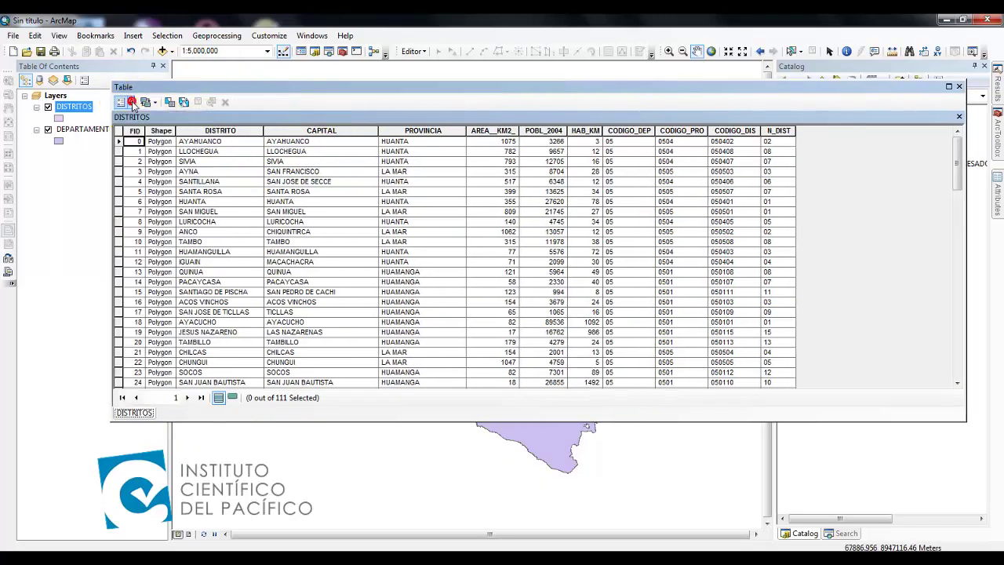
left_click(127, 103)
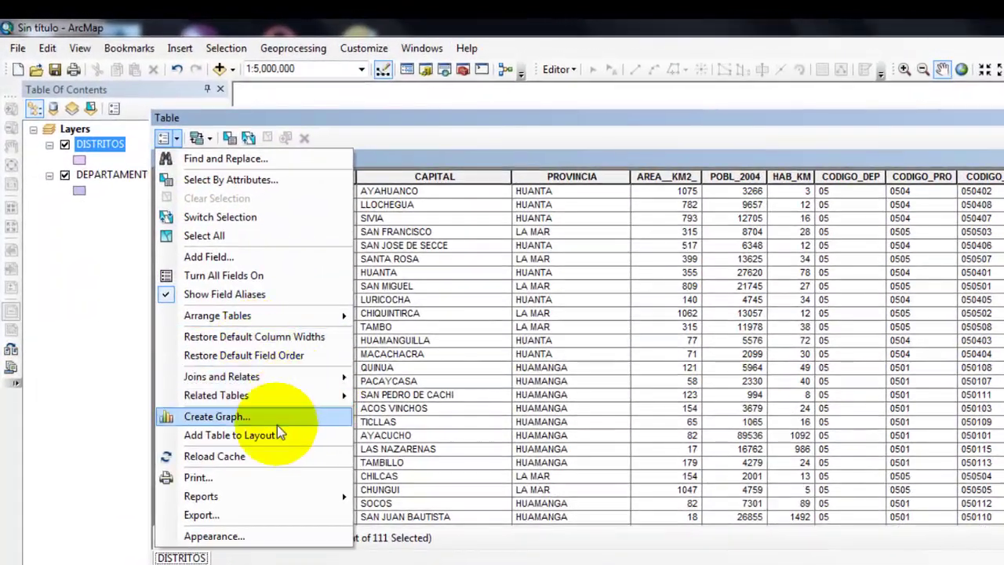
left_click(229, 418)
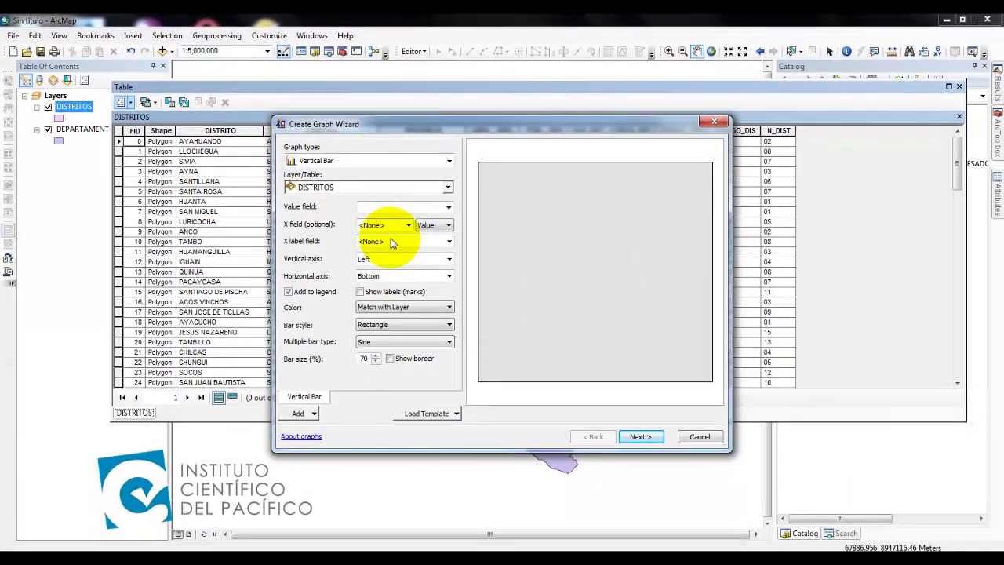
left_click(713, 121)
left_click(958, 86)
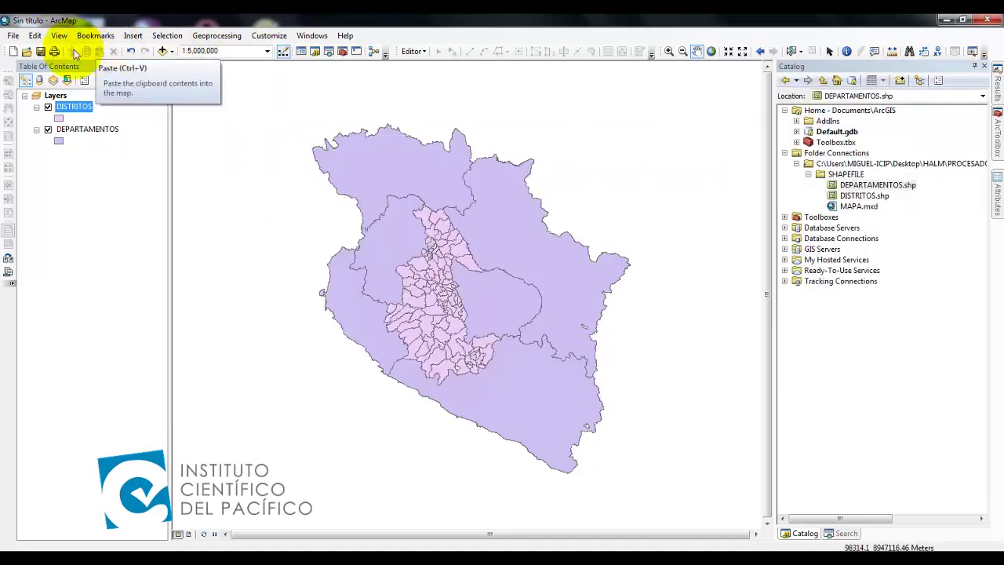
Step: View the Create Graph wizard directly from the map, without opening an attribute table, and close it
left_click(59, 35)
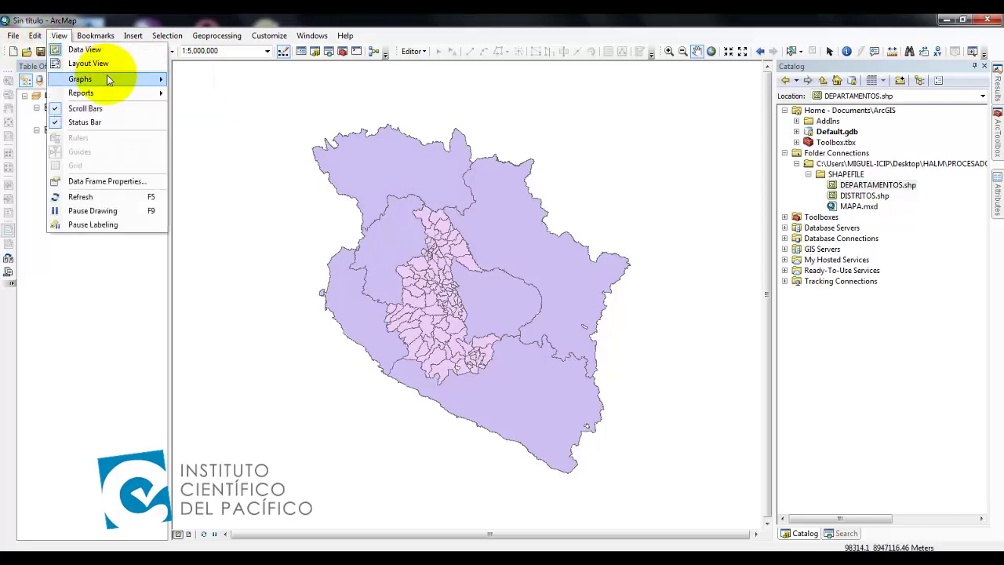
mouse_move(110, 78)
left_click(214, 83)
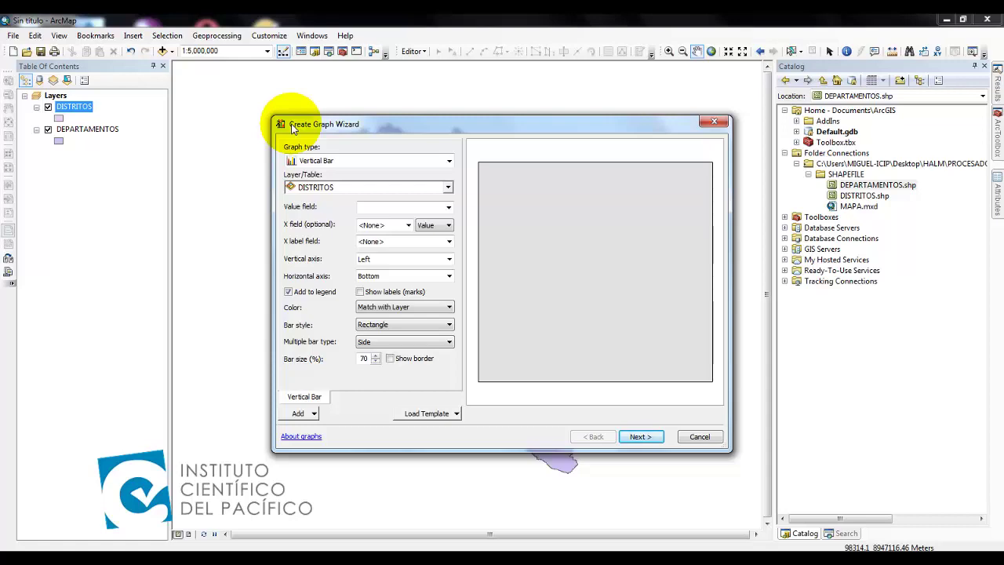
left_click(715, 122)
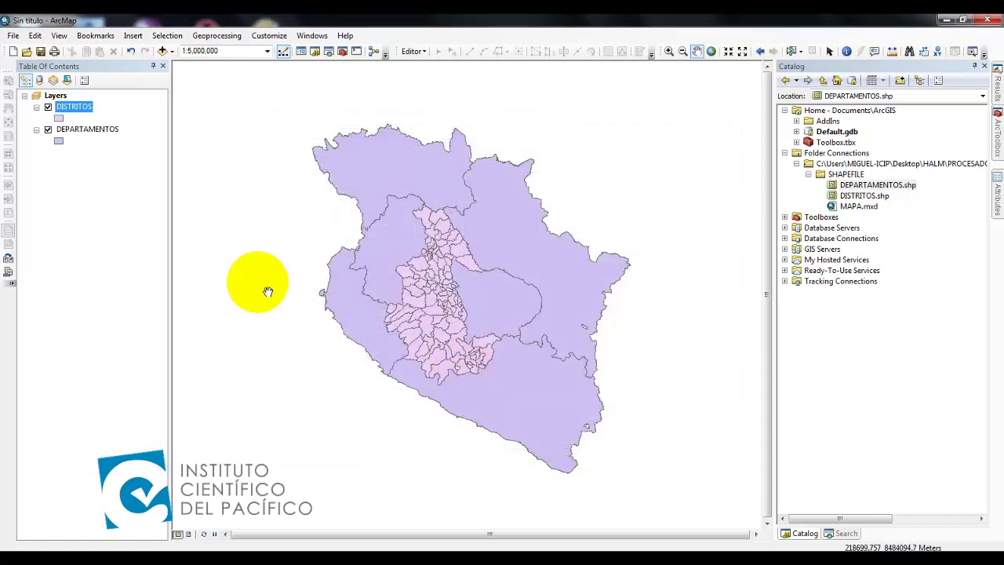
Step: Examine the DISTRITOS attribute table's fields, including district, capital, province, area, population, density and codes, and close the table
left_click(81, 128)
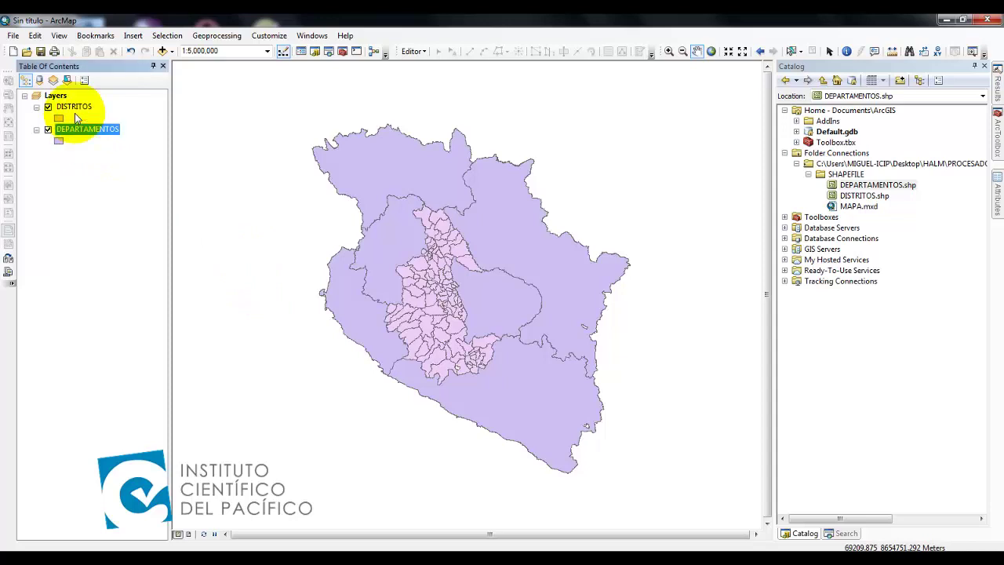
left_click(73, 105)
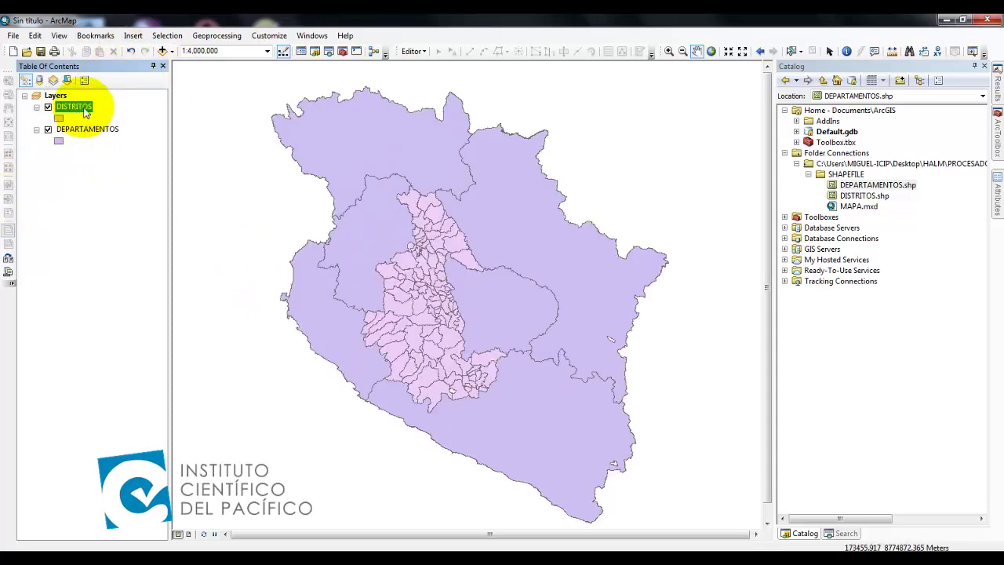
right_click(85, 112)
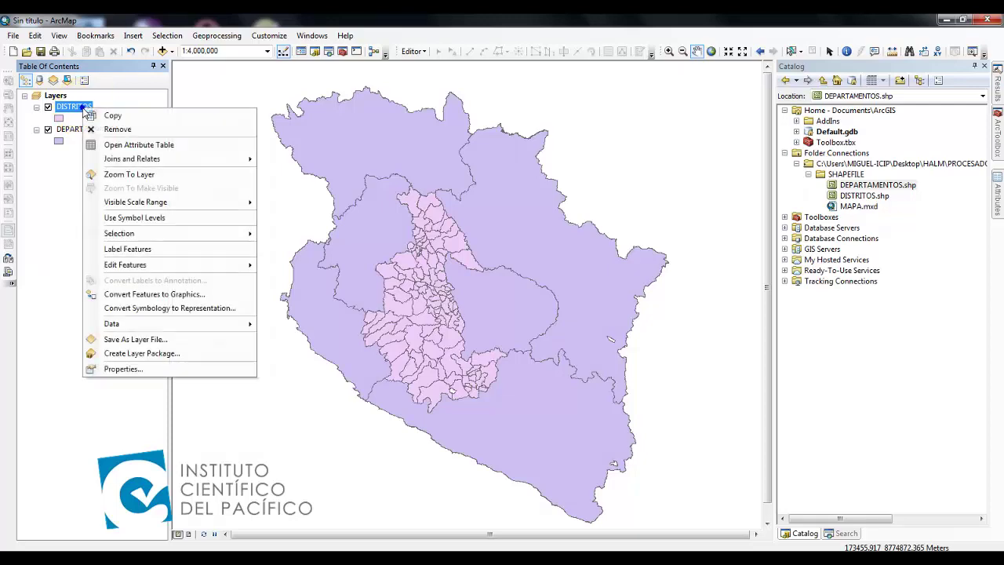
left_click(130, 139)
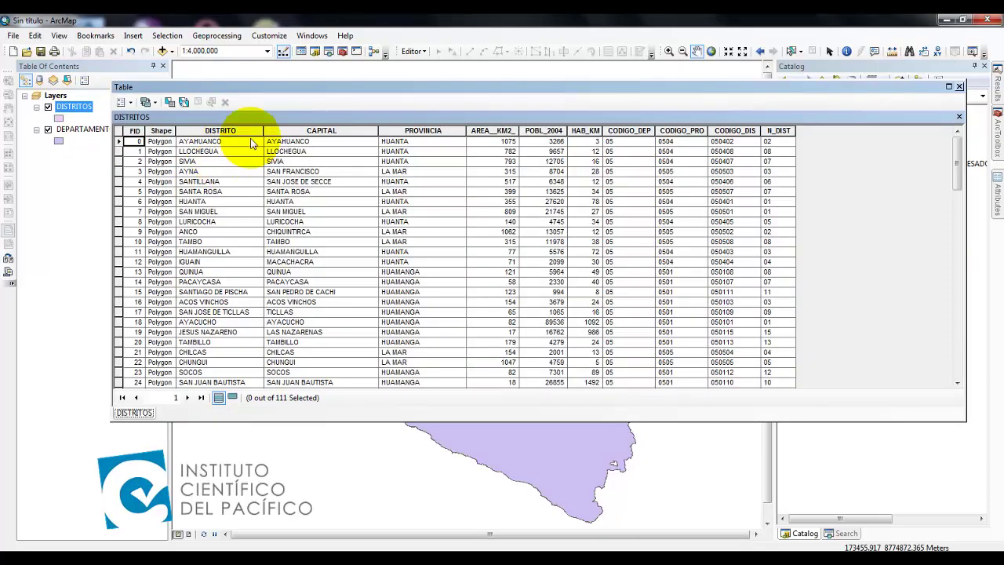
left_click(245, 138)
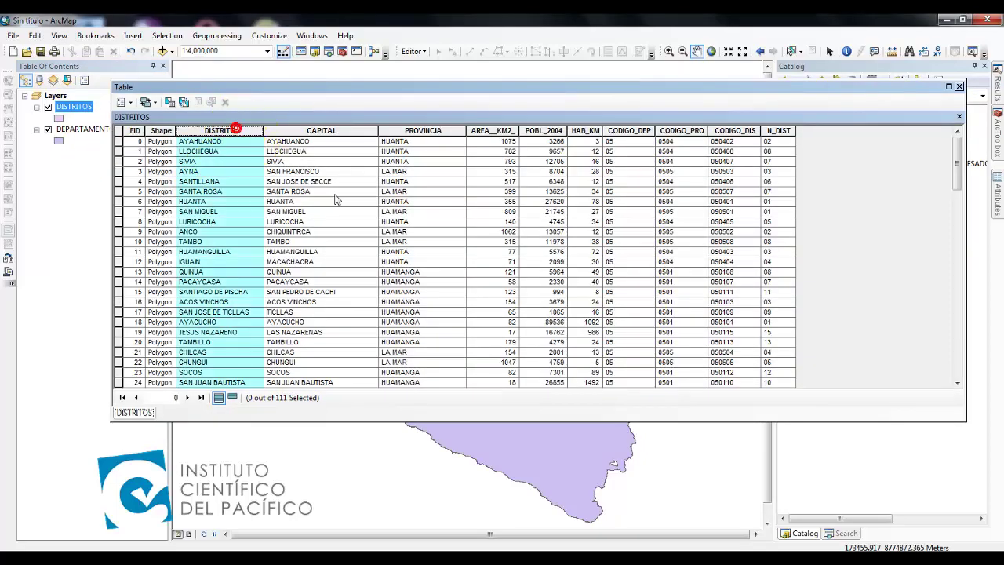
left_click(337, 131)
left_click(432, 135)
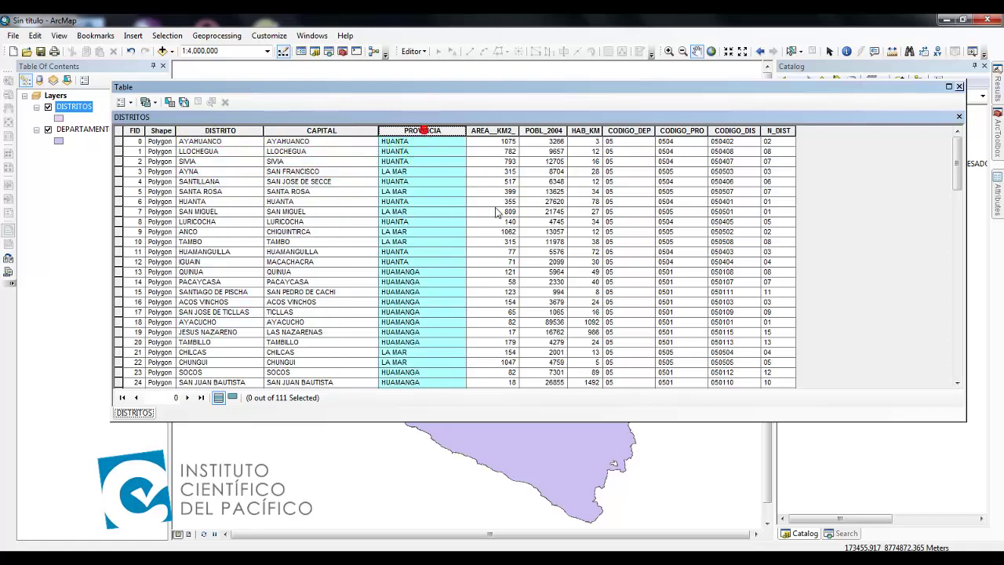
left_click(494, 130)
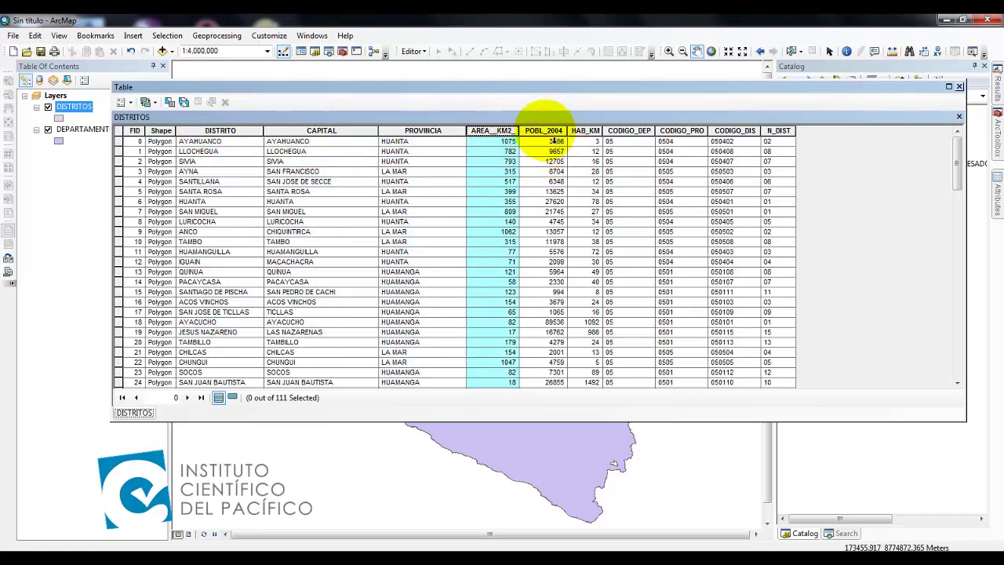
left_click(554, 131)
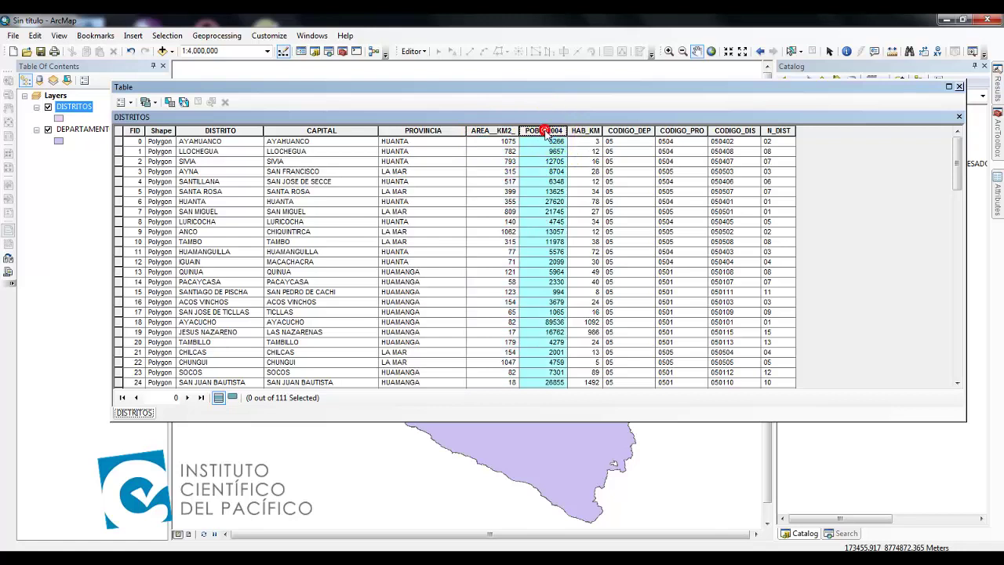
left_click(586, 131)
left_click(587, 133)
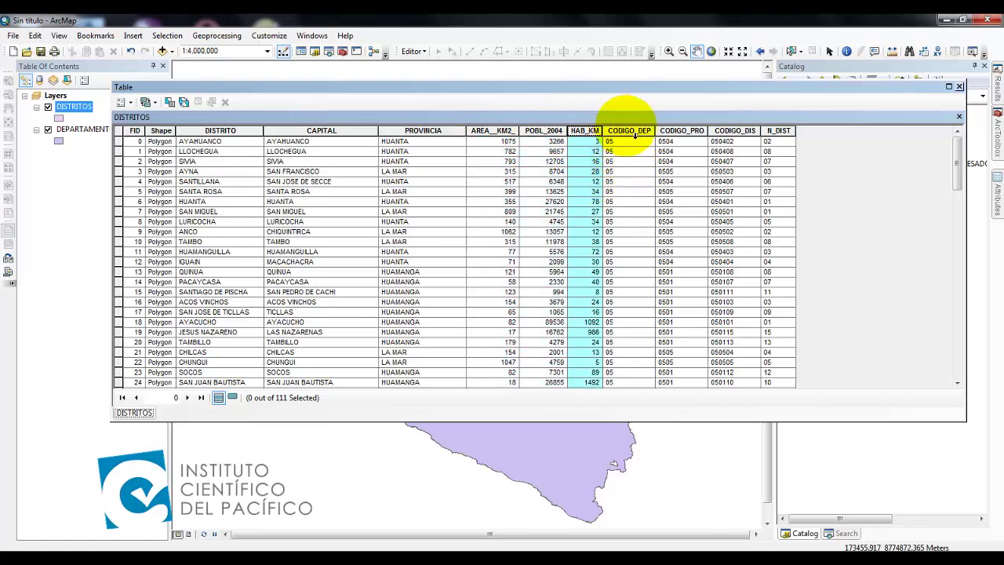
left_click(688, 131)
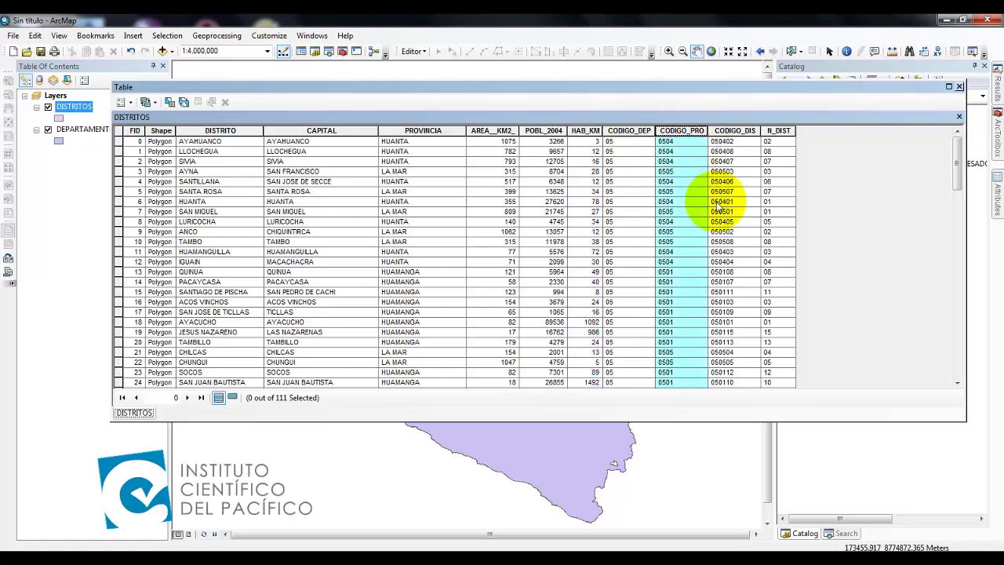
left_click(737, 131)
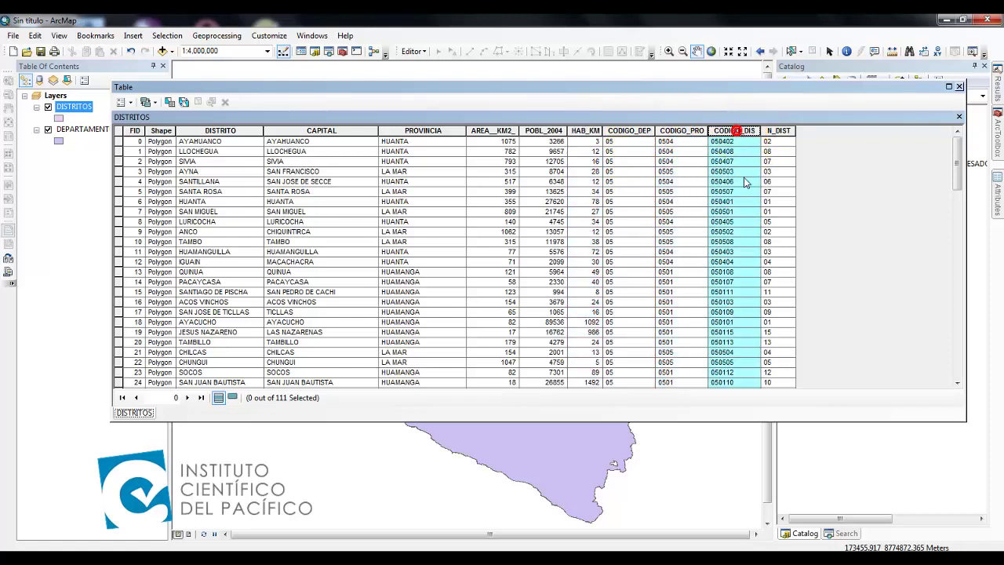
left_click(780, 132)
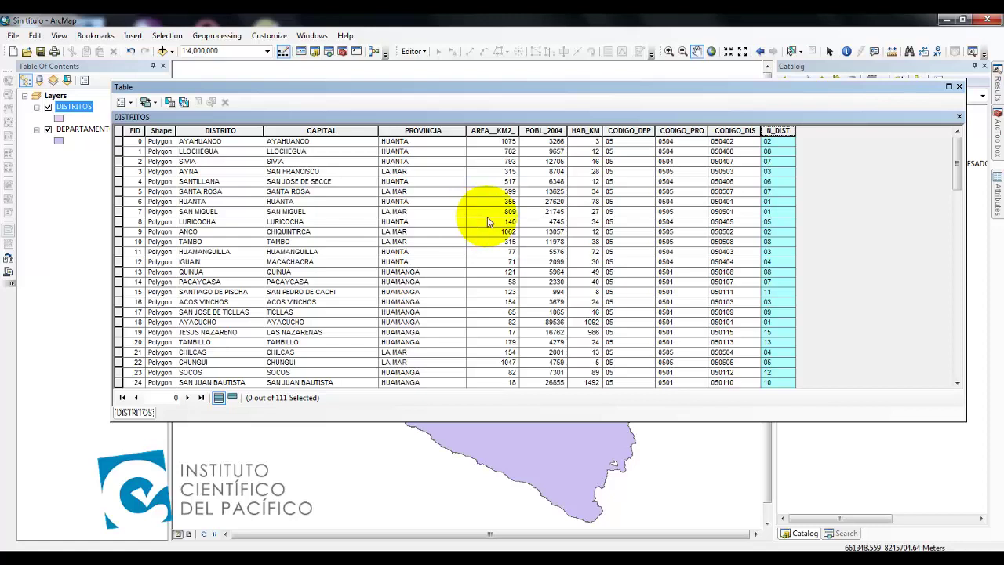
left_click(958, 86)
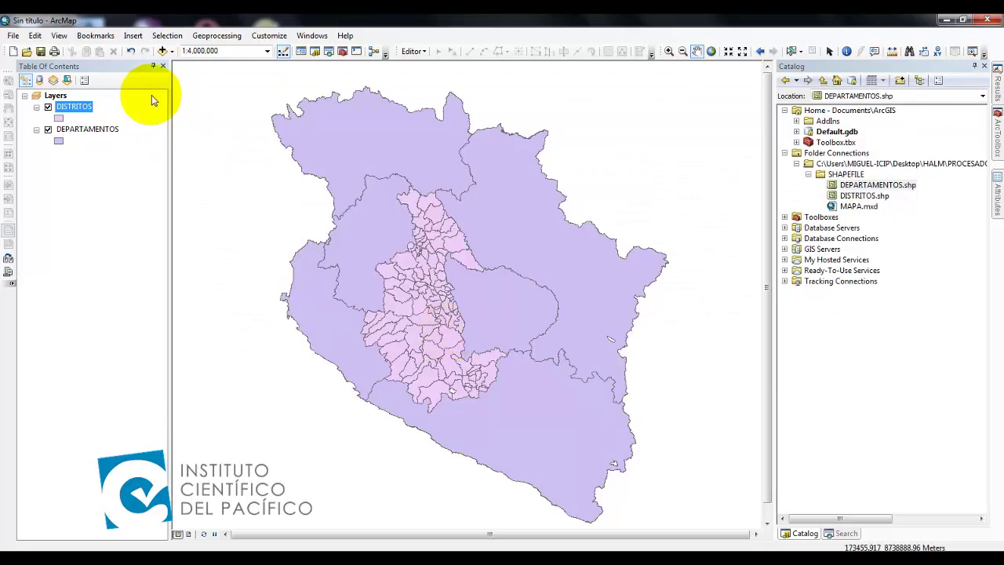
Step: Start a new graph from the map, review the available graph types and choose Vertical Bar
left_click(61, 37)
mouse_move(123, 79)
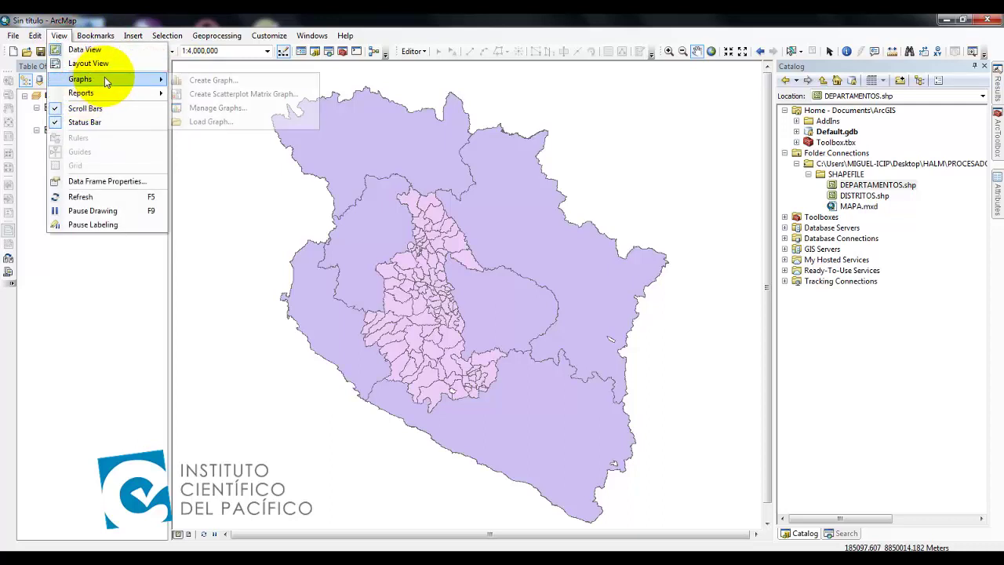
left_click(196, 82)
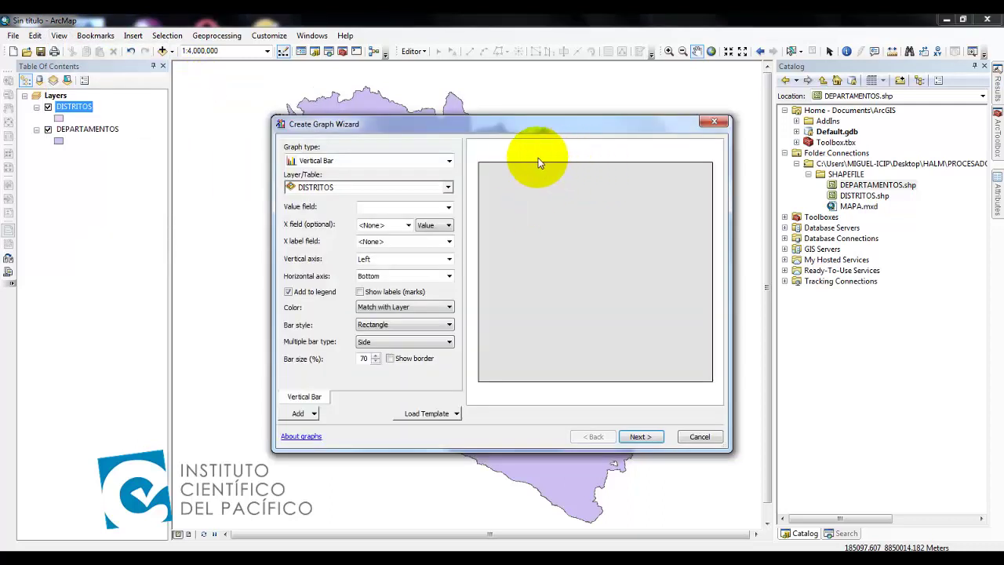
left_click_drag(506, 130, 478, 124)
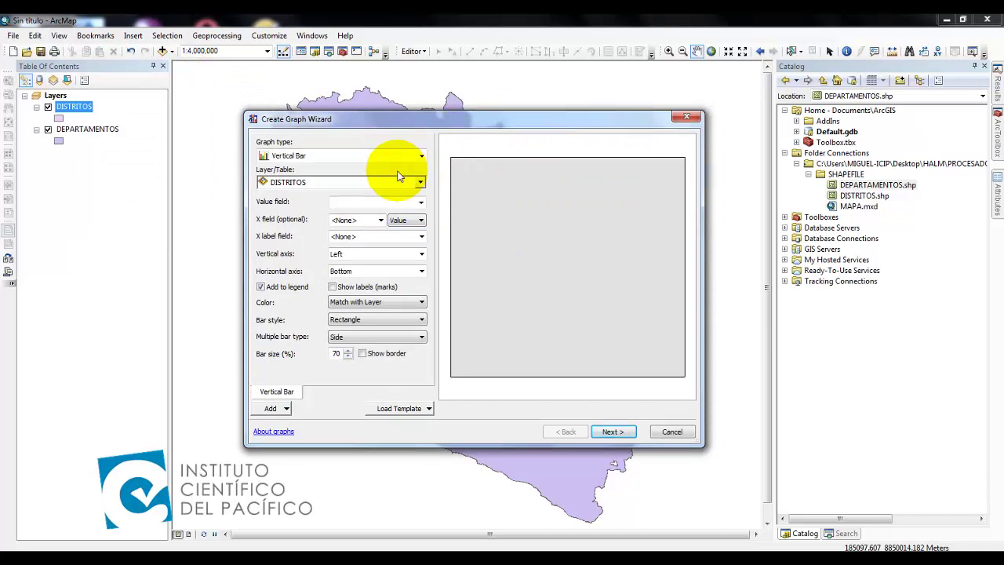
left_click_drag(377, 118, 375, 103)
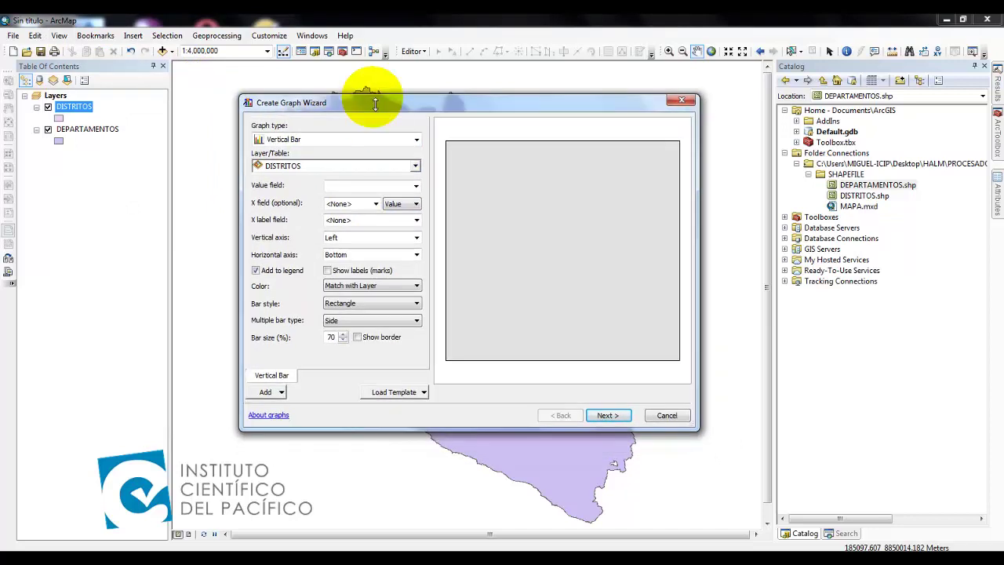
left_click(416, 139)
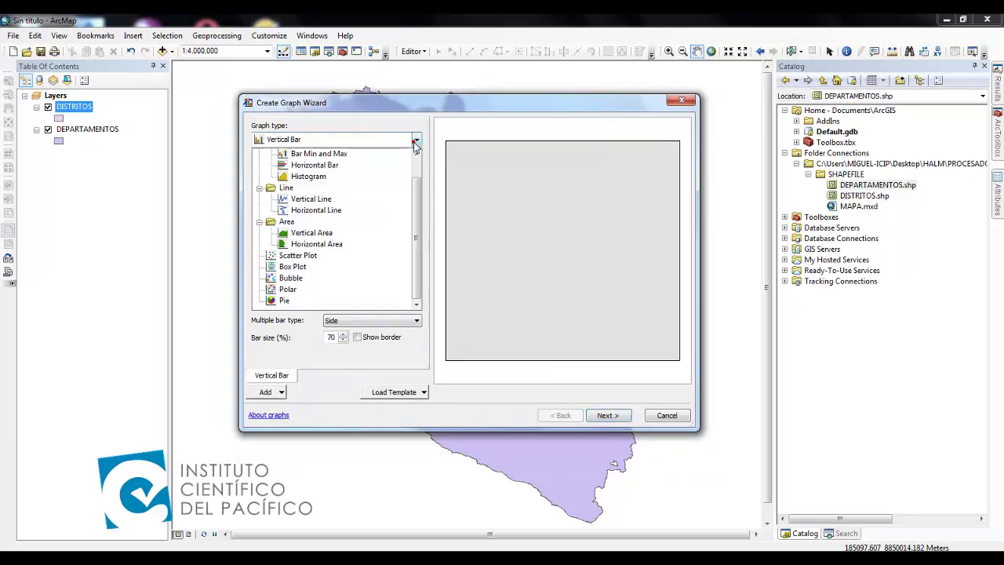
scroll(417, 196, "up", 1)
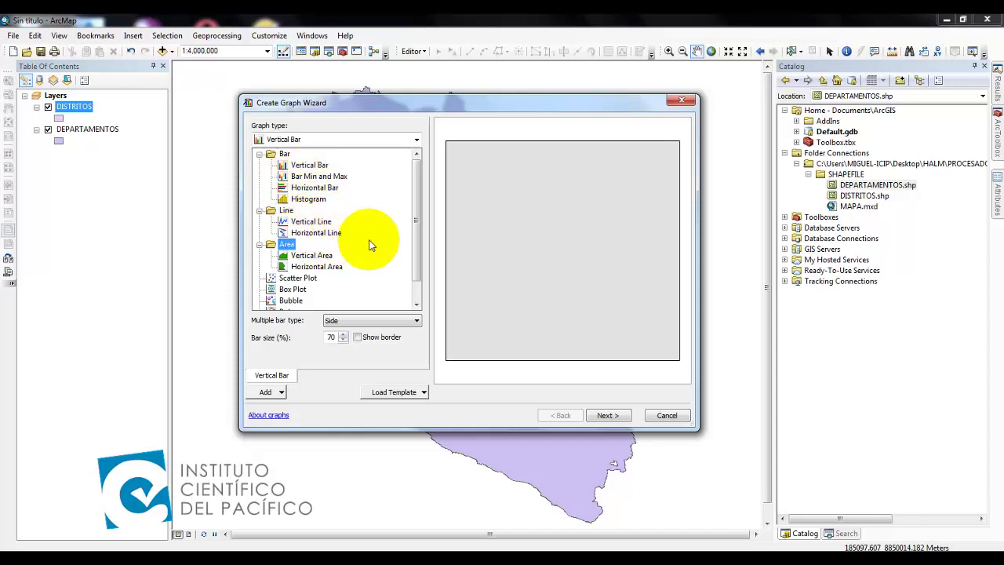
scroll(415, 207, "down", 3)
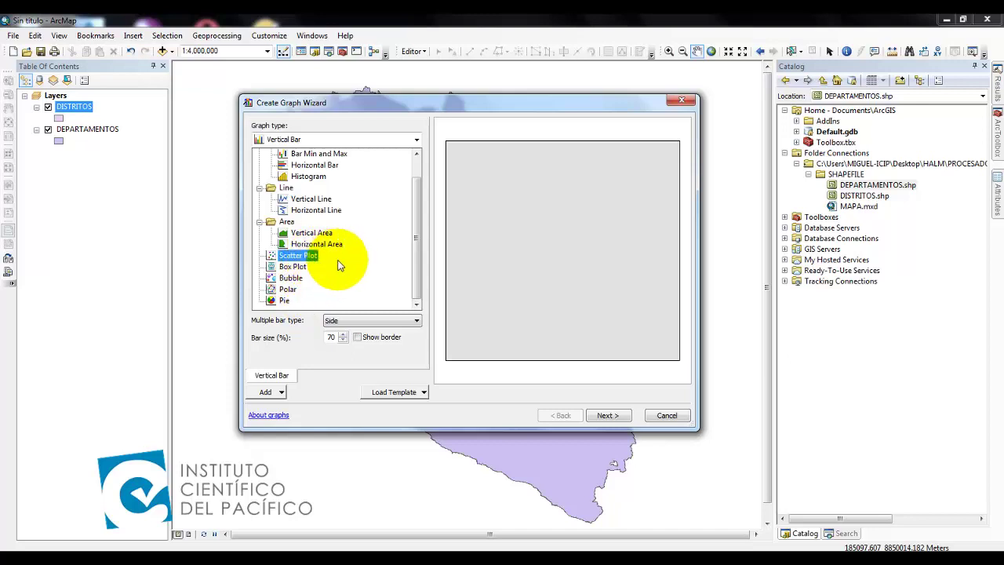
left_click_drag(415, 249, 415, 202)
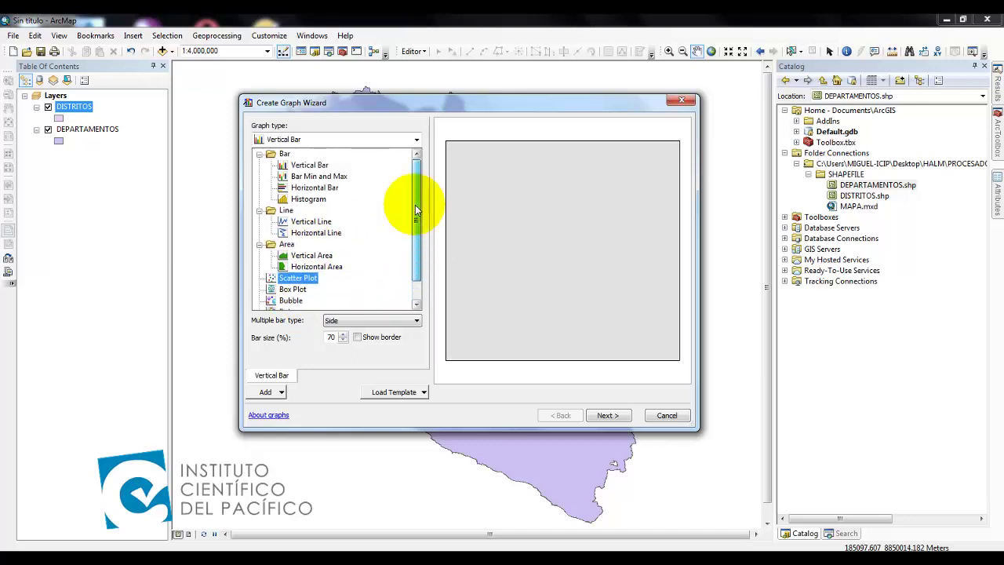
left_click(318, 168)
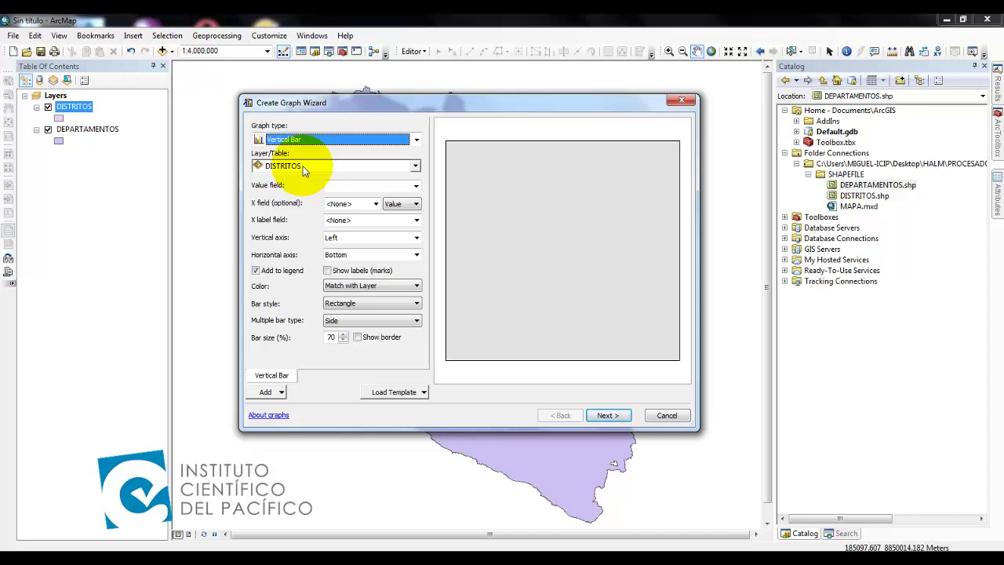
Step: Use DISTRITOS as the graph's source layer and POBL_2004 as its value field
left_click(389, 169)
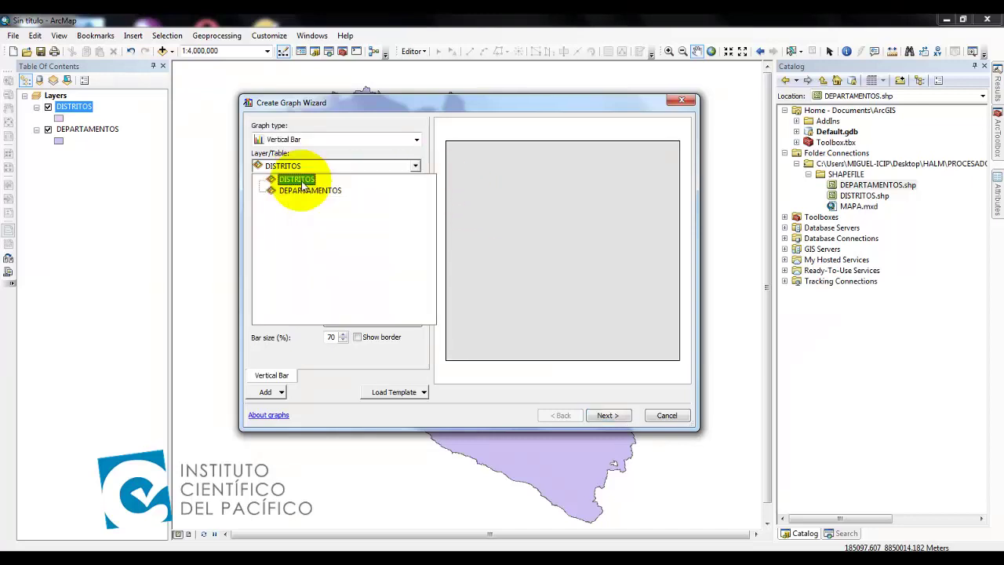
left_click(303, 175)
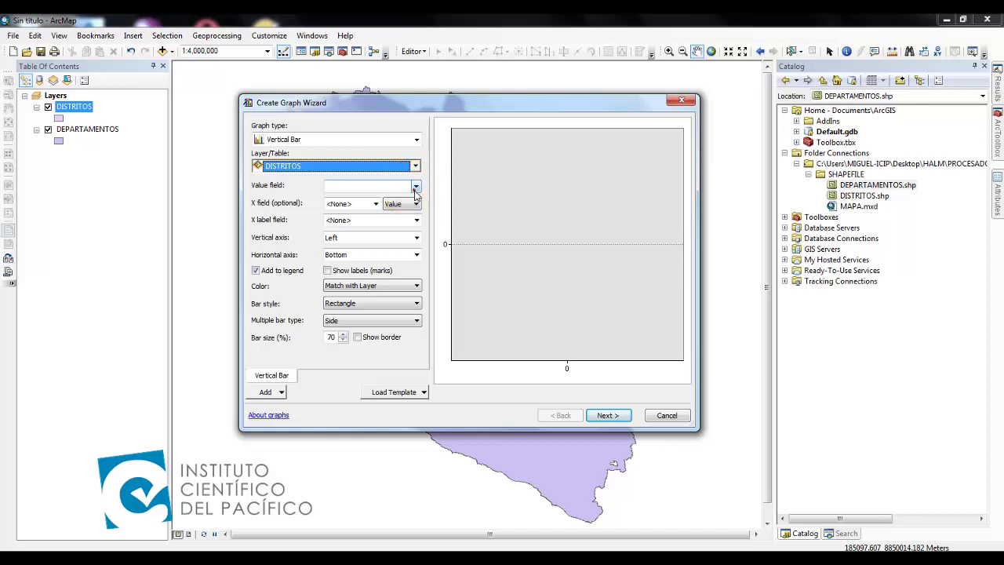
left_click(415, 186)
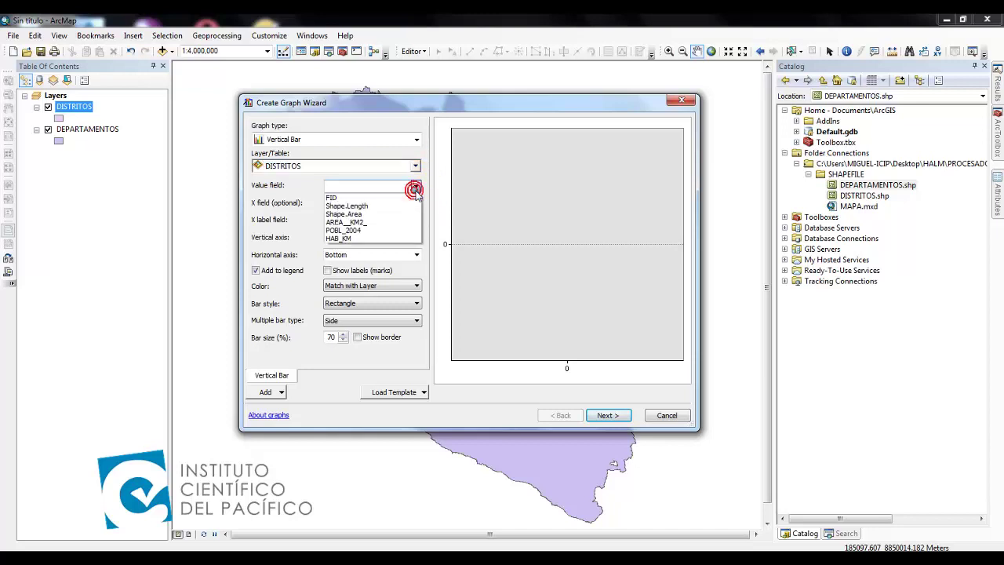
left_click(370, 232)
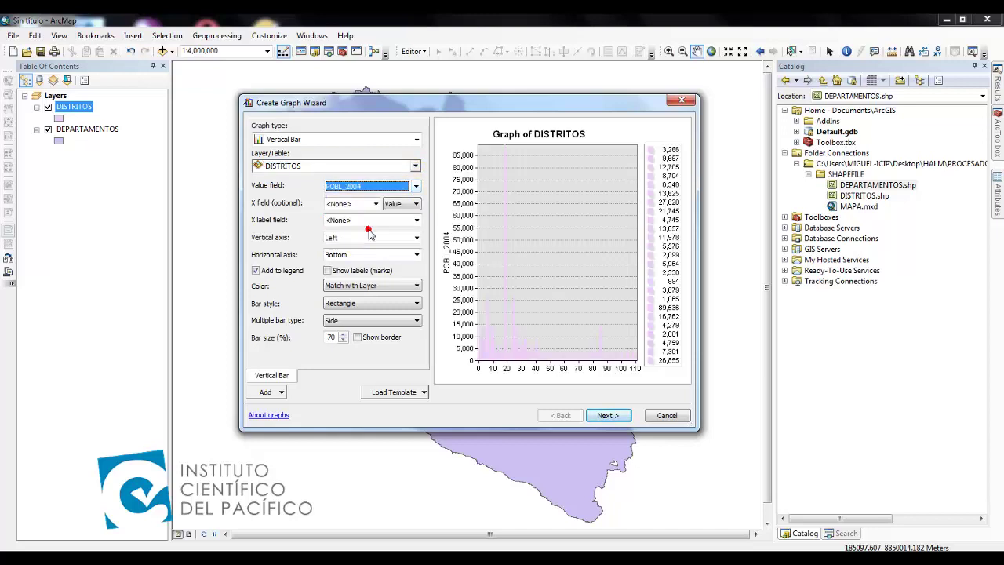
left_click(416, 188)
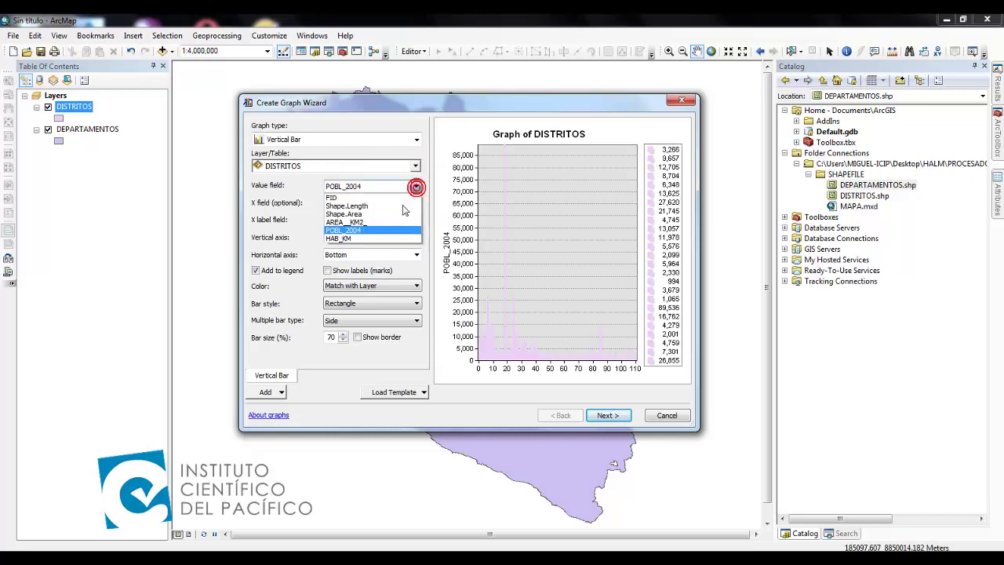
left_click(364, 230)
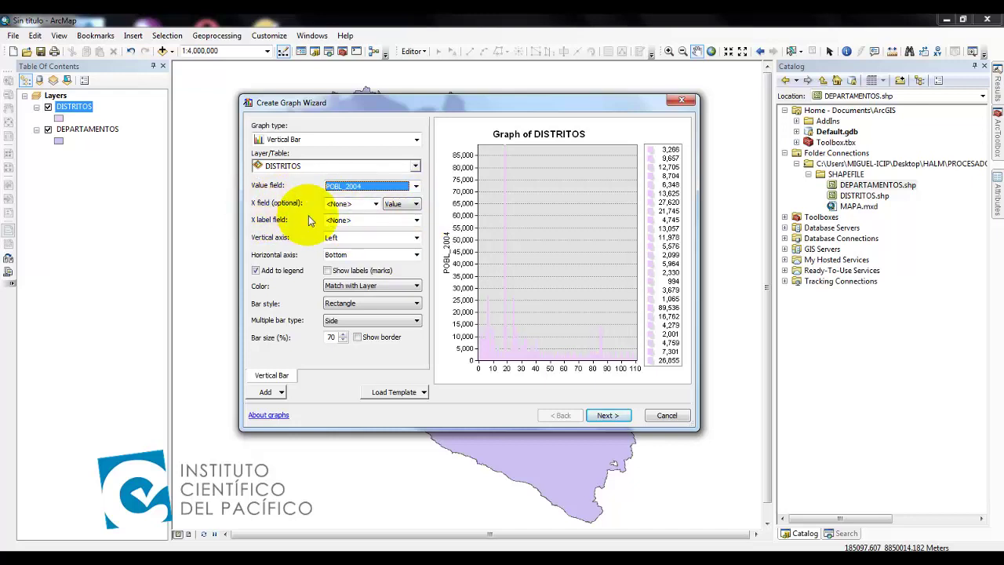
Step: Set DISTRITO as both the X field and the X label field of the bar graph, keeping the X sorting on Value
left_click(376, 204)
left_click(365, 233)
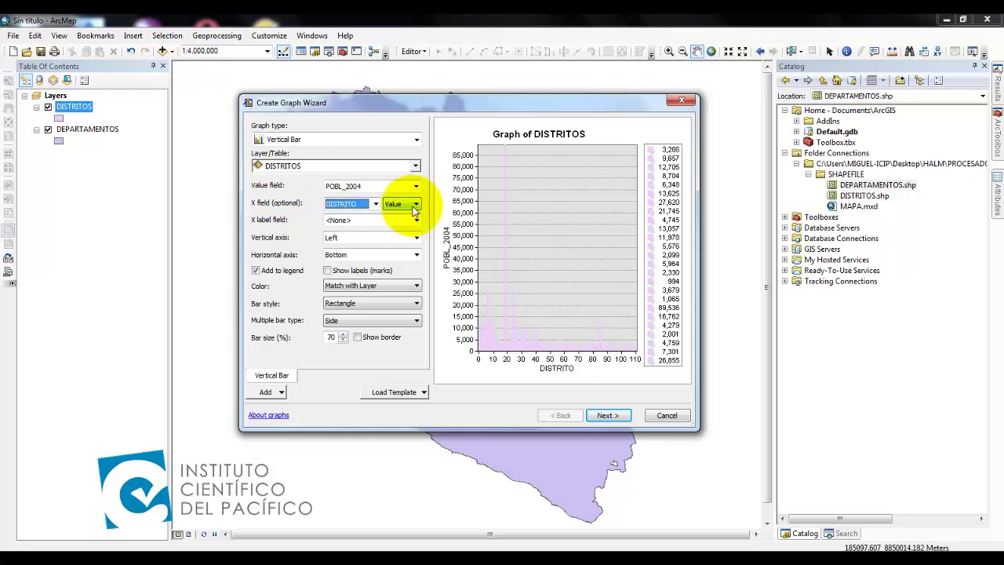
left_click(413, 207)
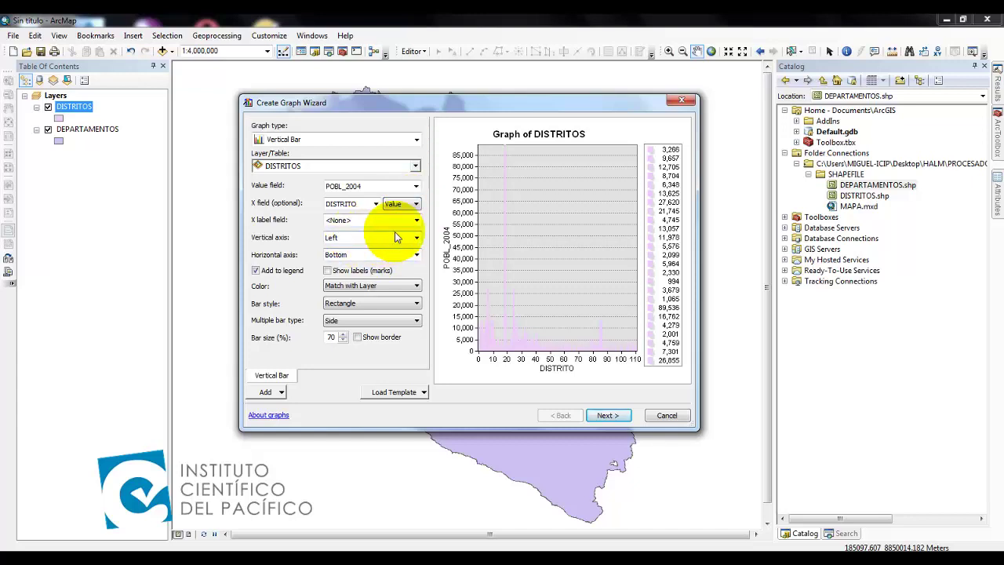
left_click(411, 206)
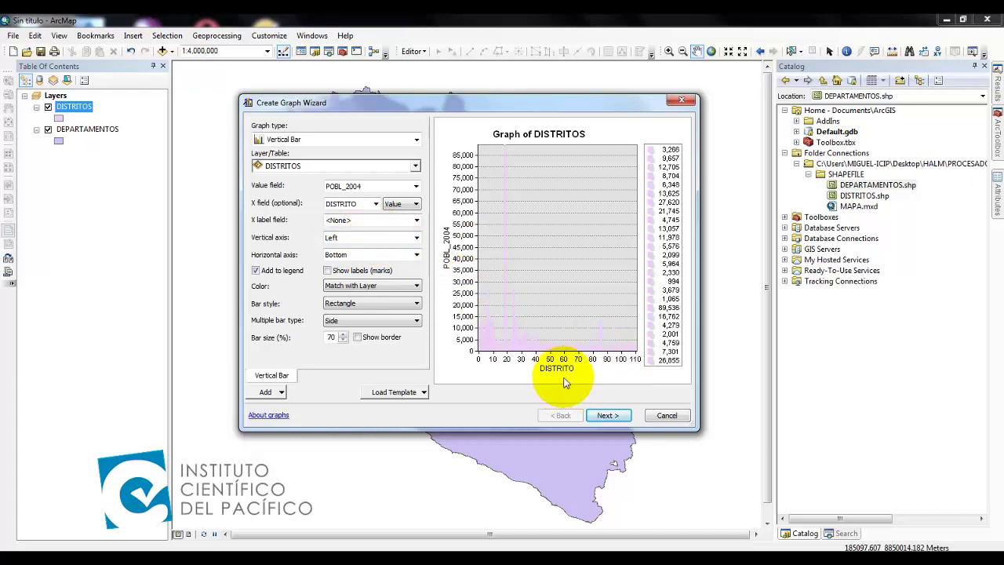
left_click(416, 220)
left_click(378, 240)
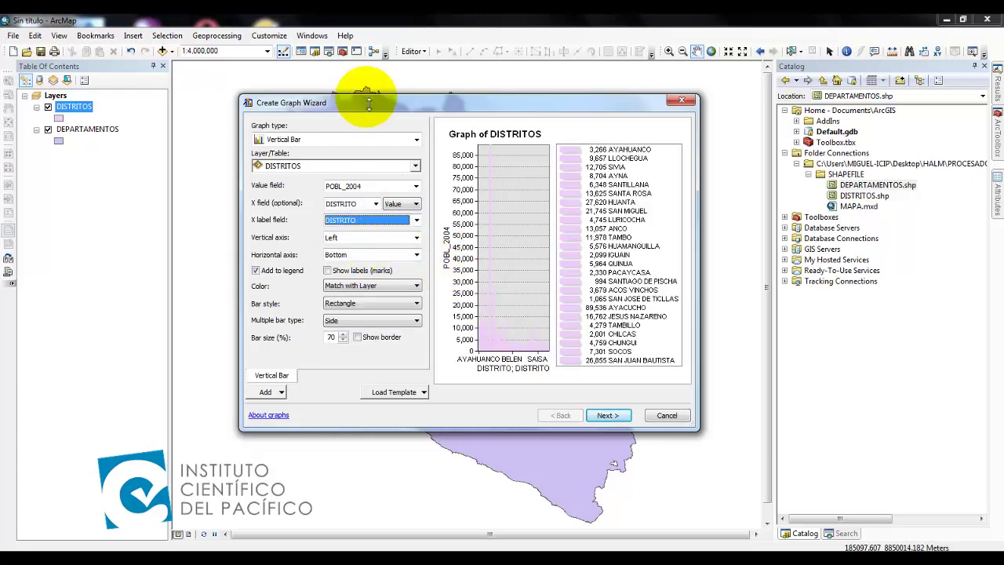
Step: Enlarge the Create Graph wizard in width and height so the preview shows more district labels and legend entries
left_click_drag(404, 103, 263, 91)
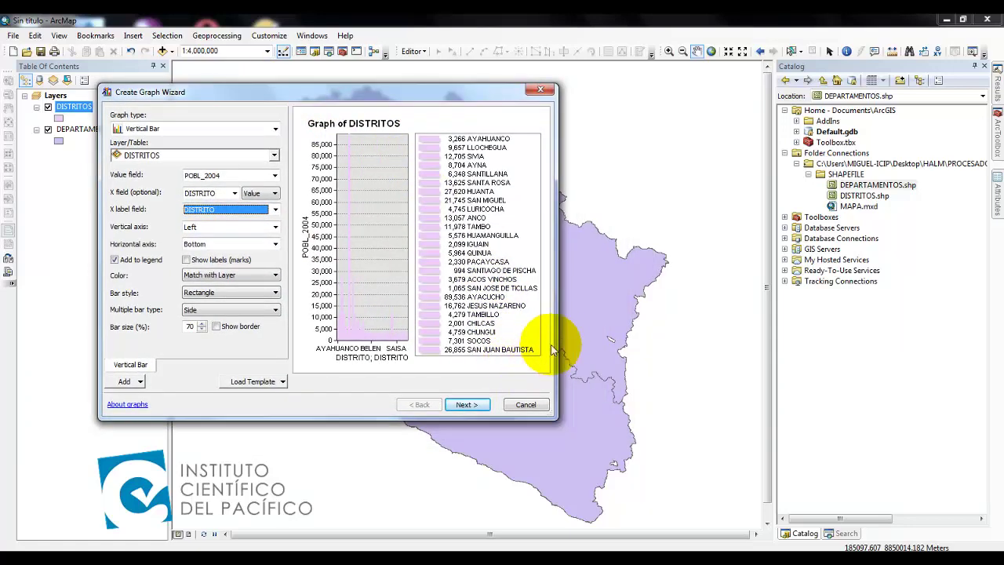
left_click_drag(563, 333, 958, 332)
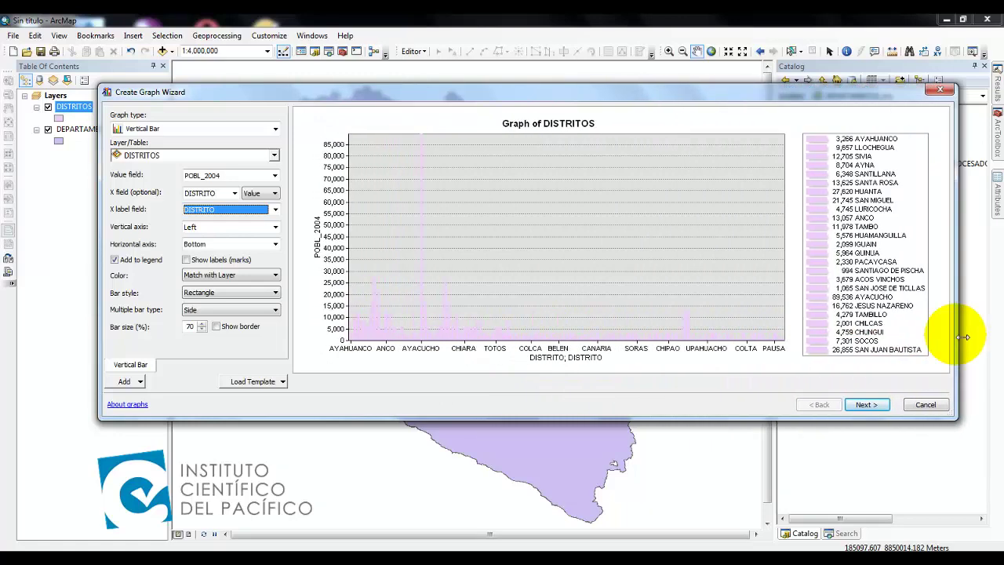
left_click_drag(415, 422, 415, 510)
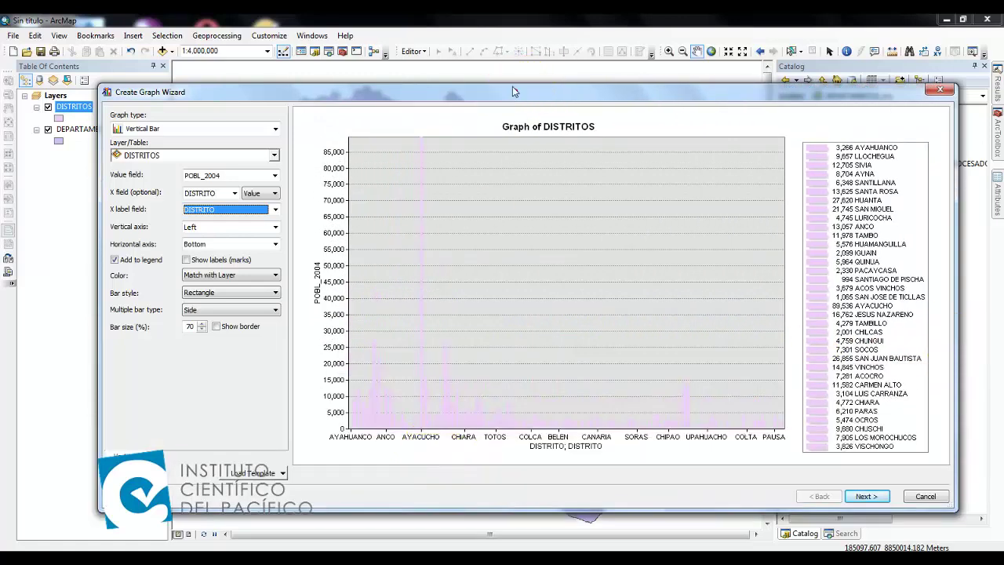
left_click_drag(512, 92, 493, 60)
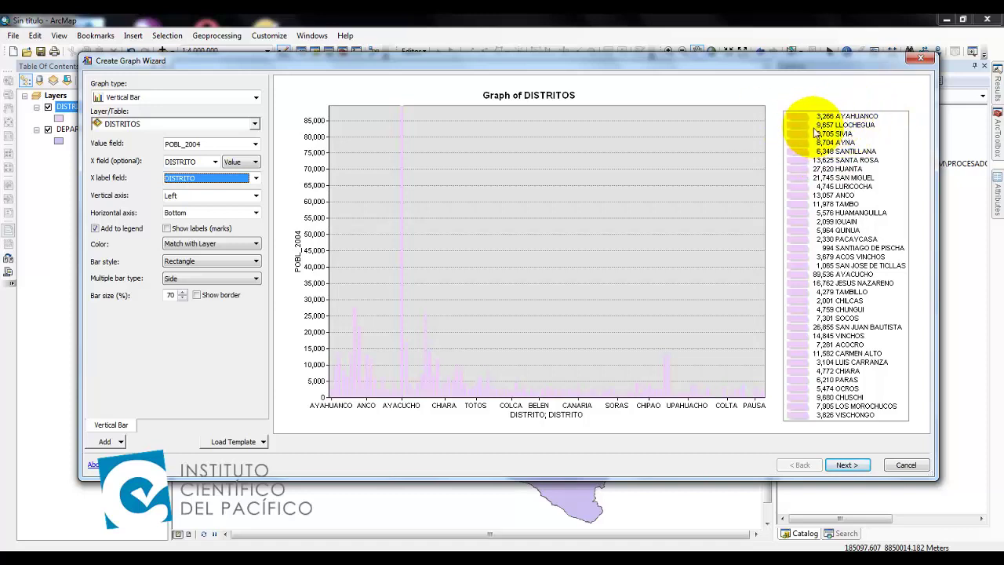
Step: Try the graph's vertical axis on the Right, and set it to Left and Right
left_click(255, 196)
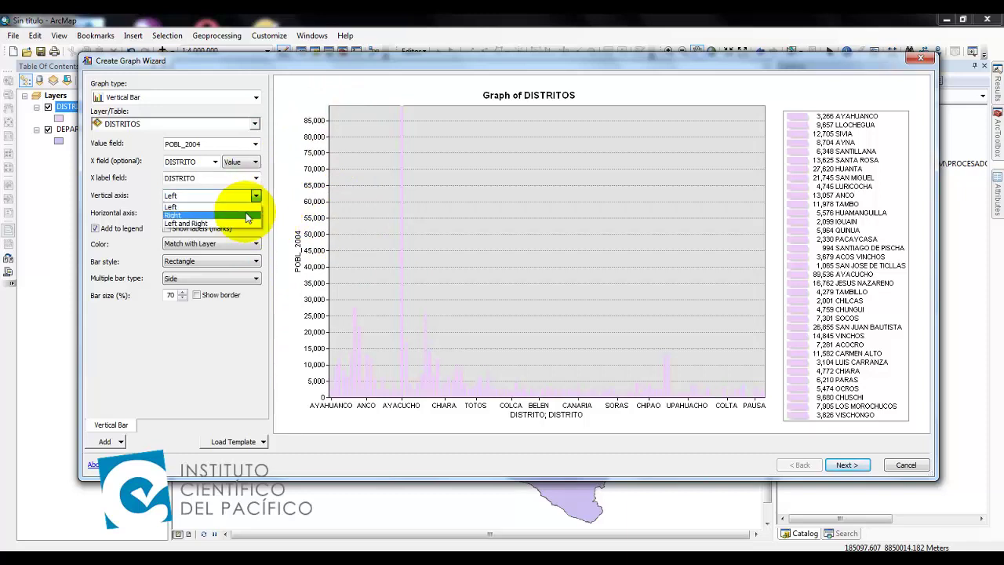
left_click(245, 214)
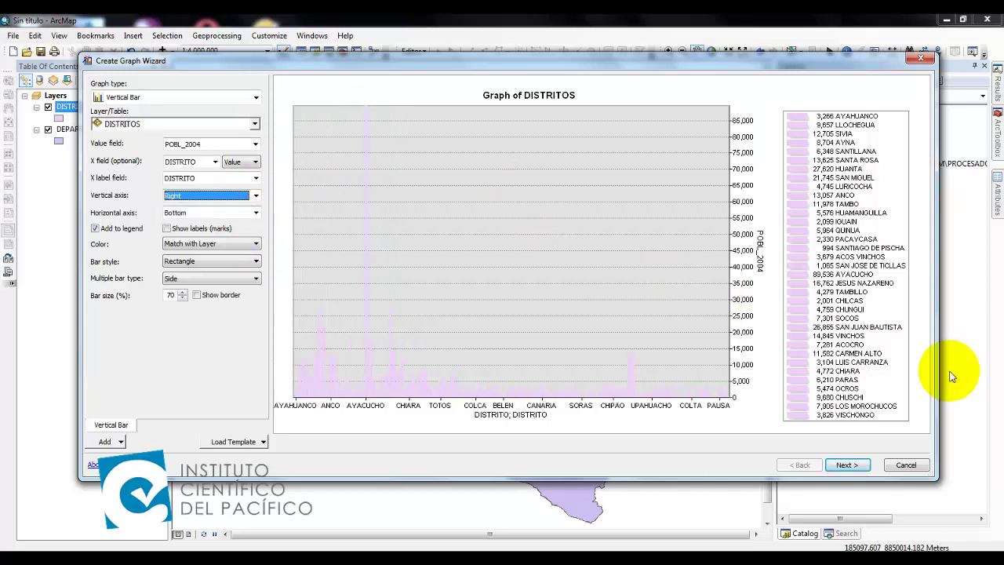
left_click(256, 196)
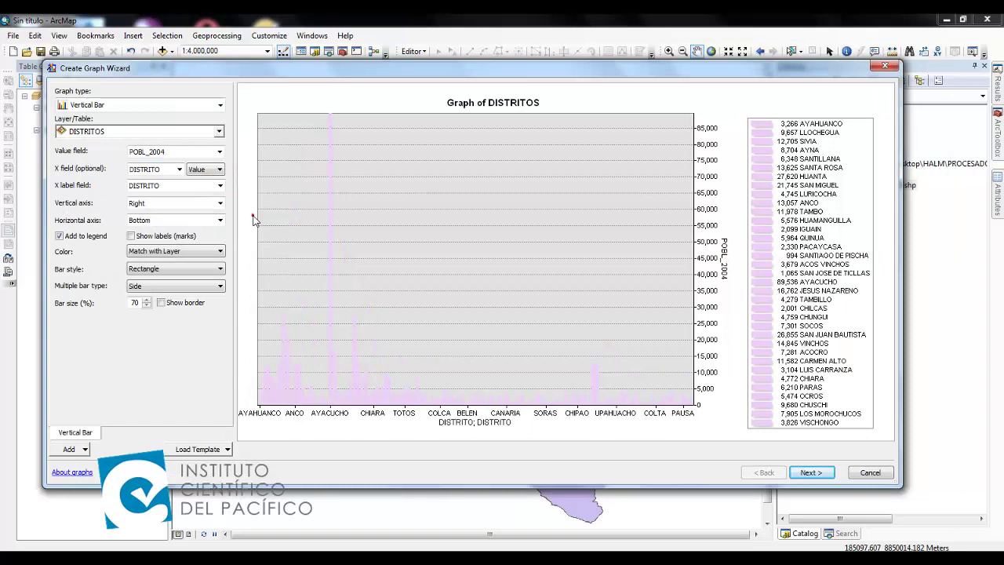
left_click(219, 203)
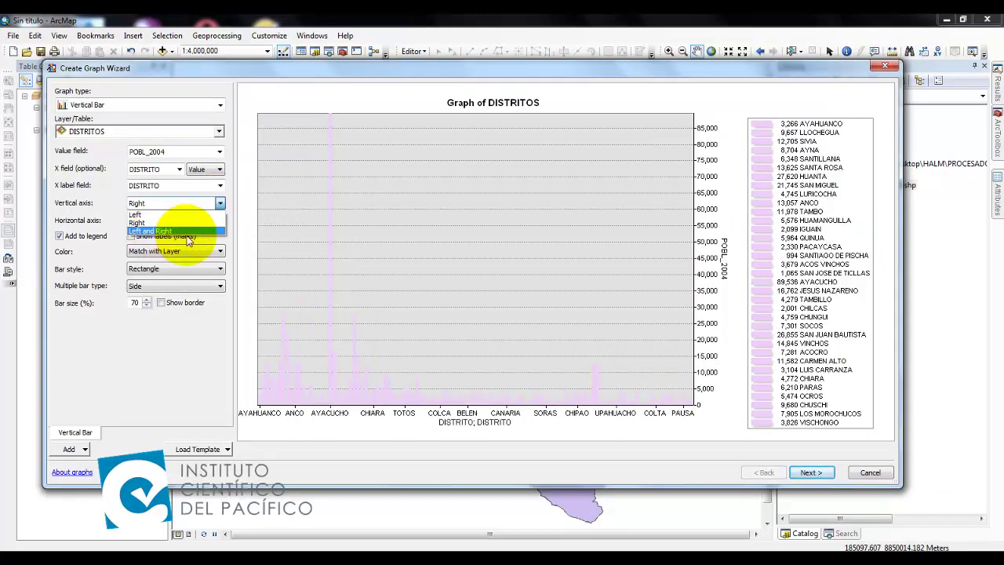
left_click(186, 230)
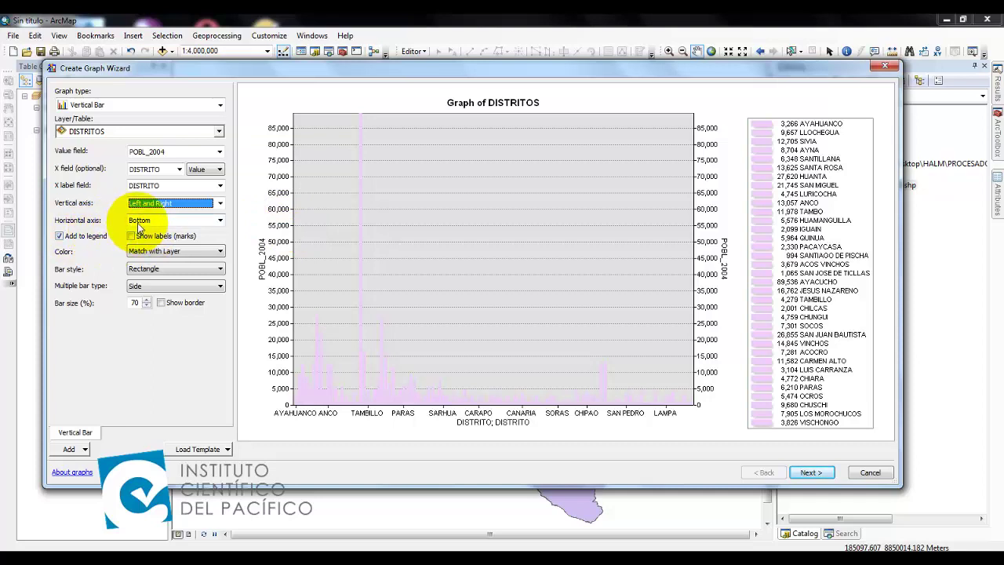
Step: Try the Top and the Top and Bottom placements for the graph's horizontal axis, and return it to Bottom
left_click(220, 221)
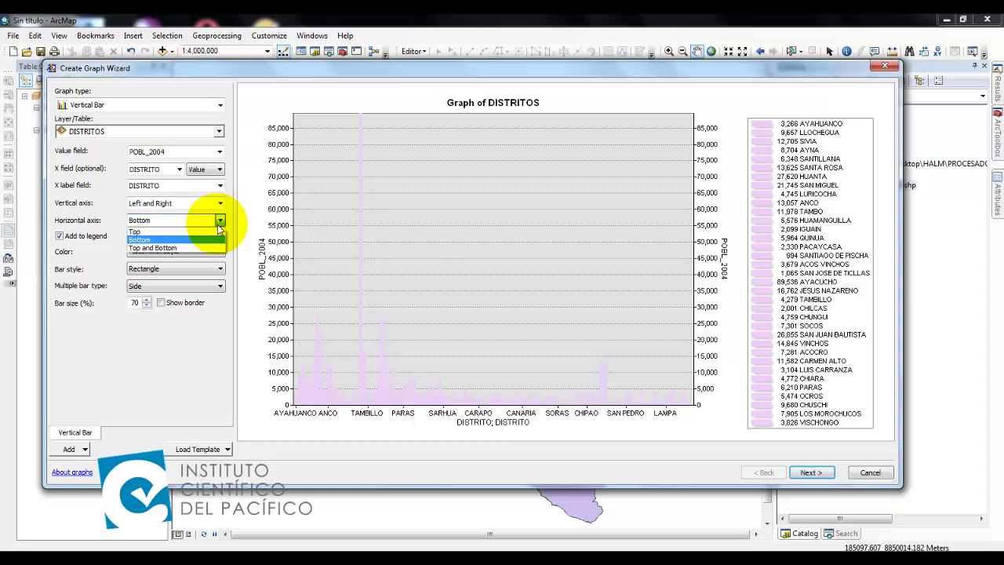
left_click(214, 233)
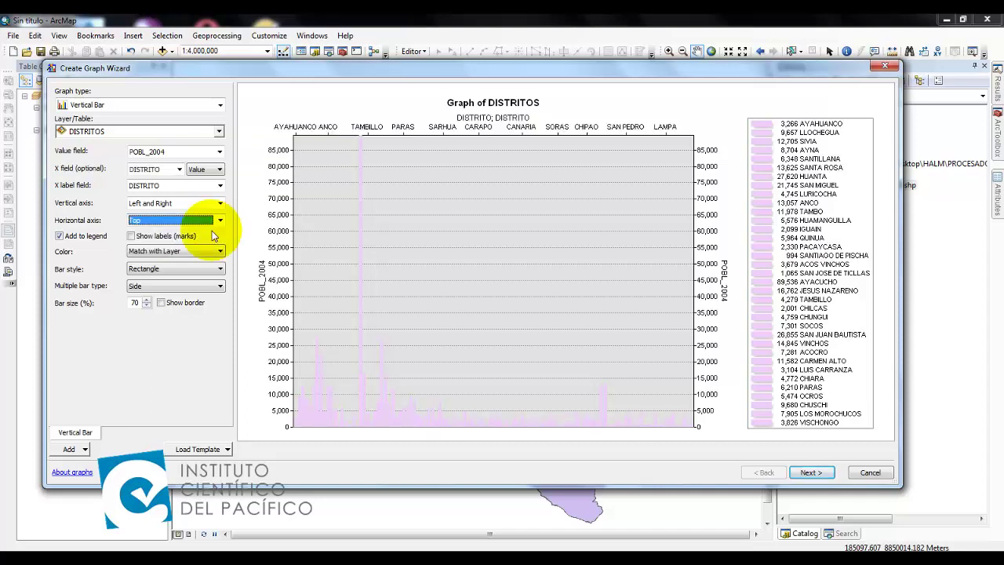
left_click(221, 222)
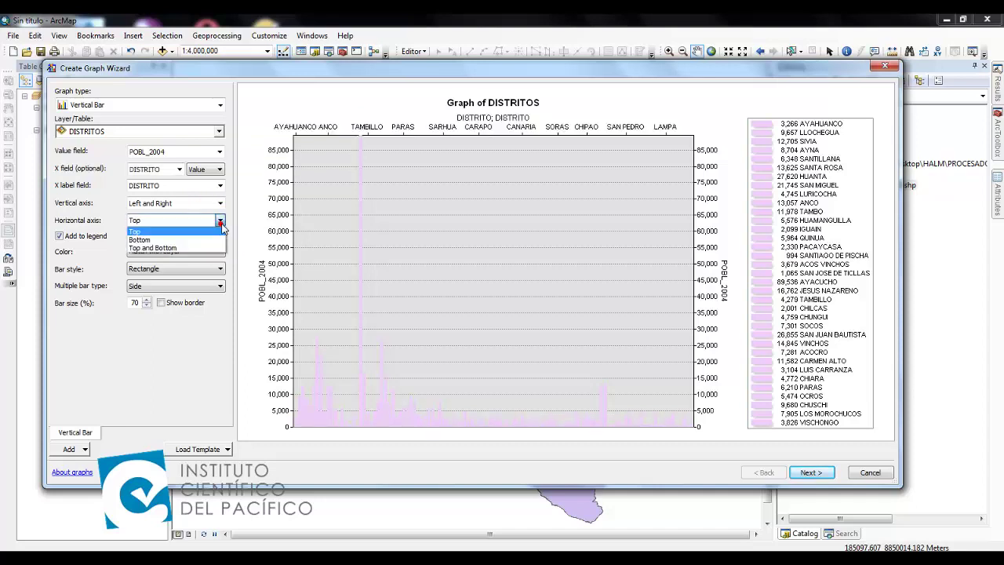
left_click(185, 248)
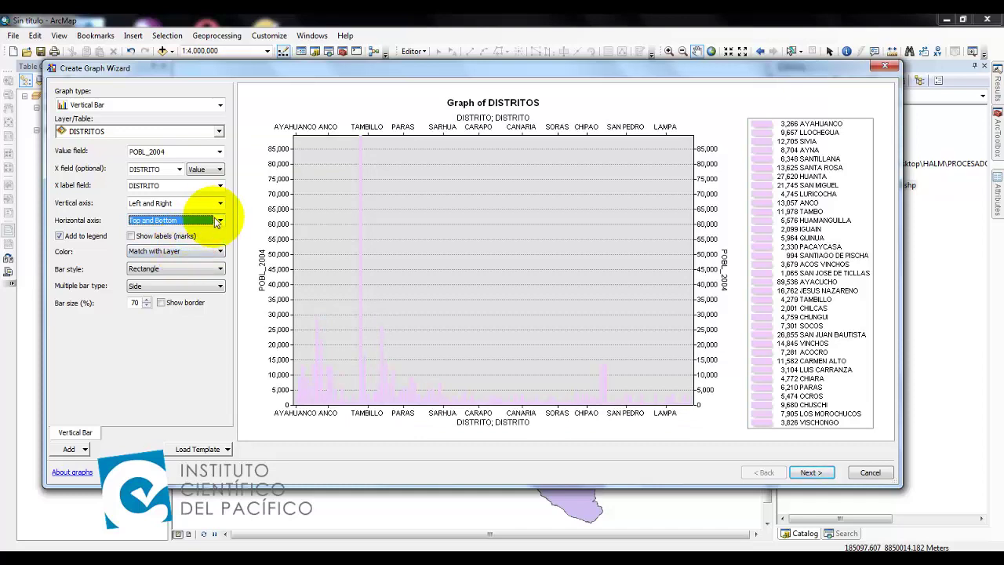
left_click(221, 222)
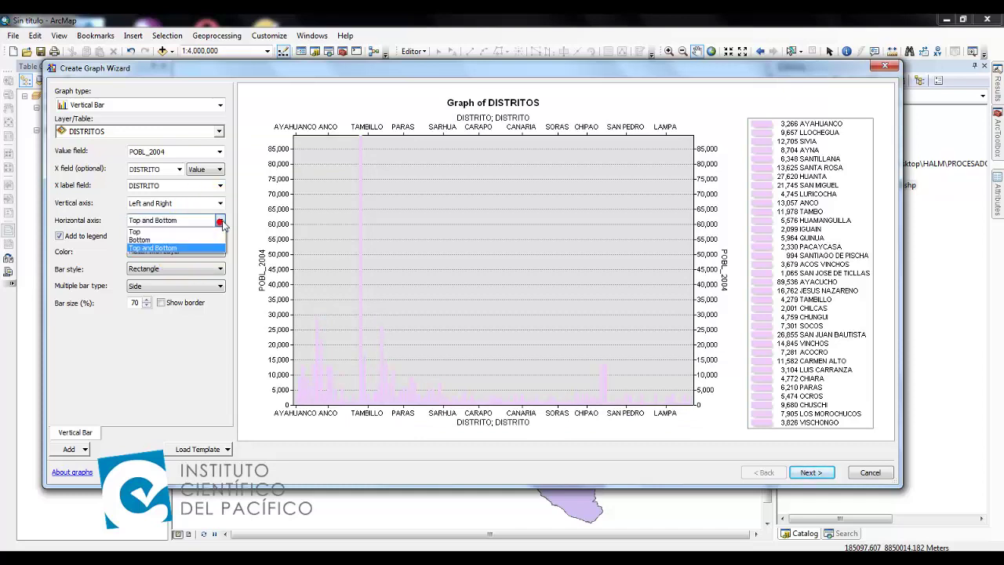
left_click(198, 232)
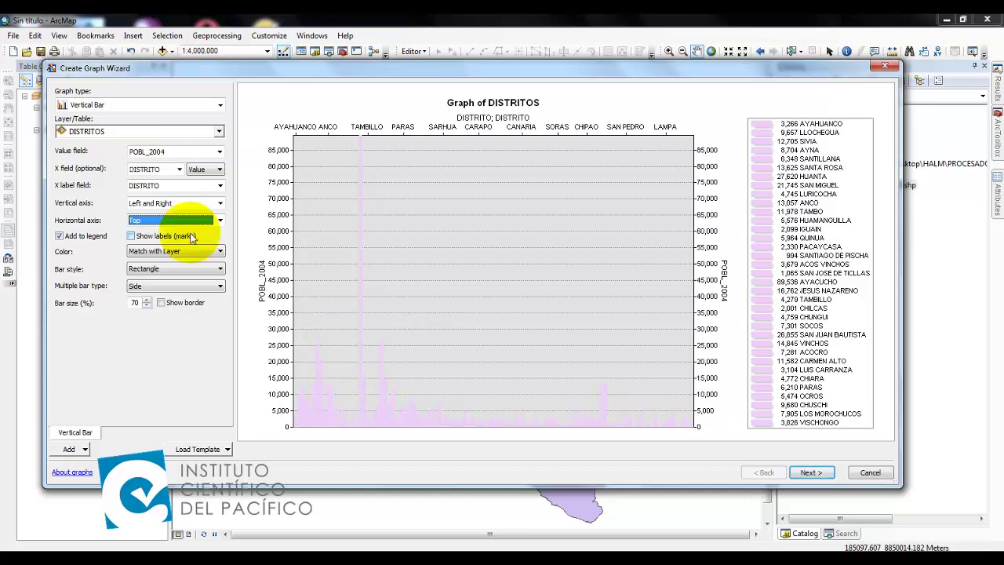
left_click(219, 221)
left_click(208, 240)
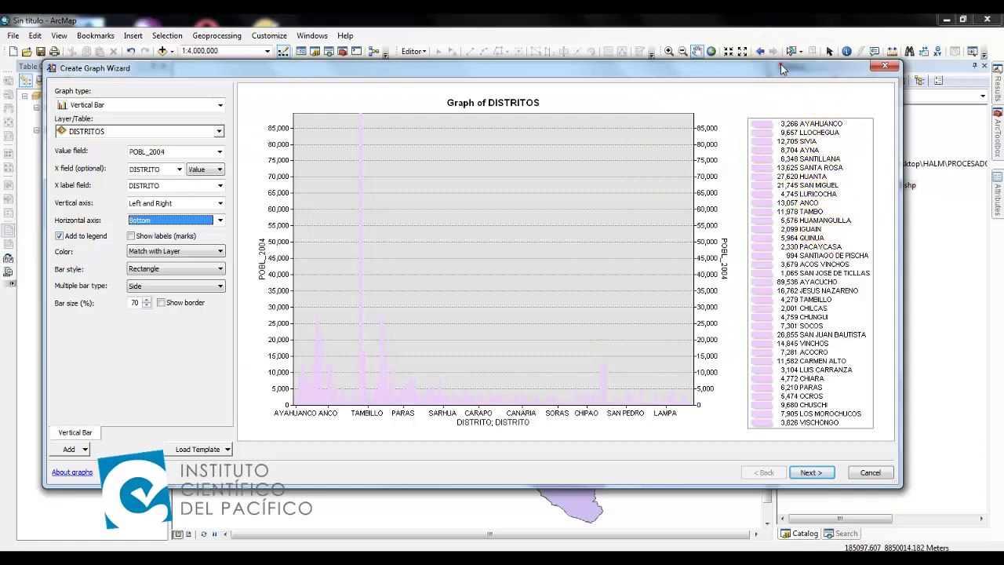
Step: Try the graph without its legend and with bar labels shown, and return to the legend on and labels off
left_click_drag(786, 67, 782, 63)
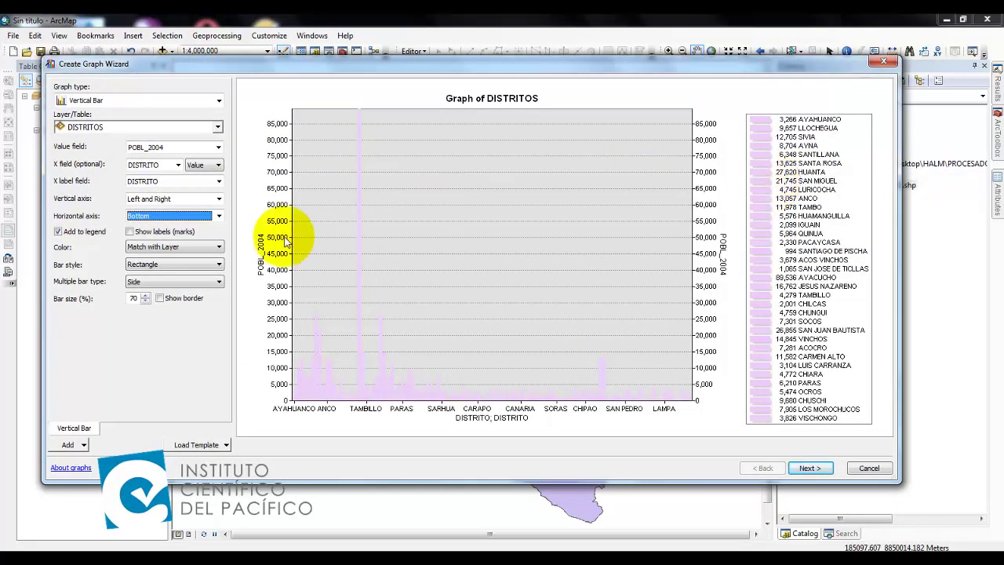
left_click(57, 231)
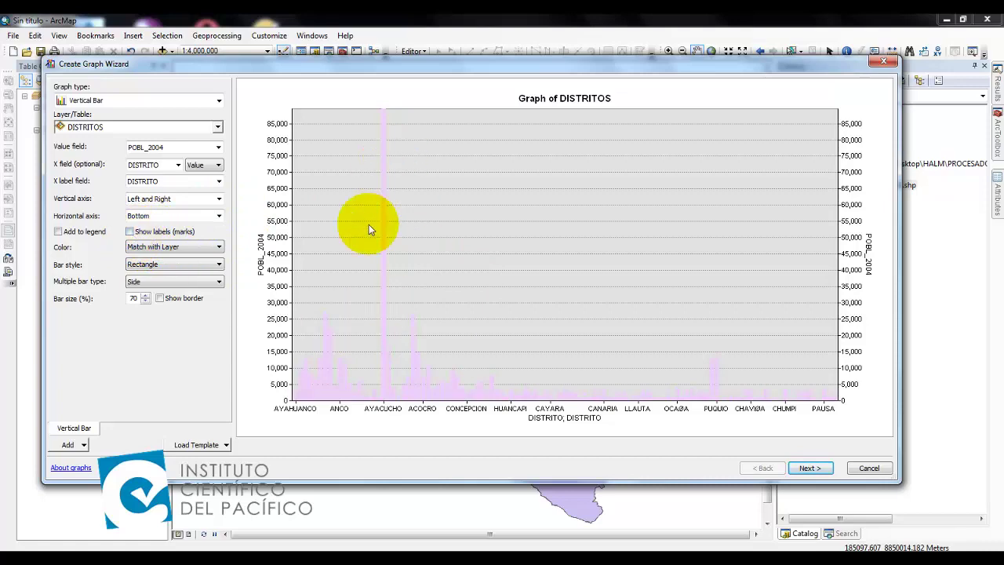
left_click(129, 231)
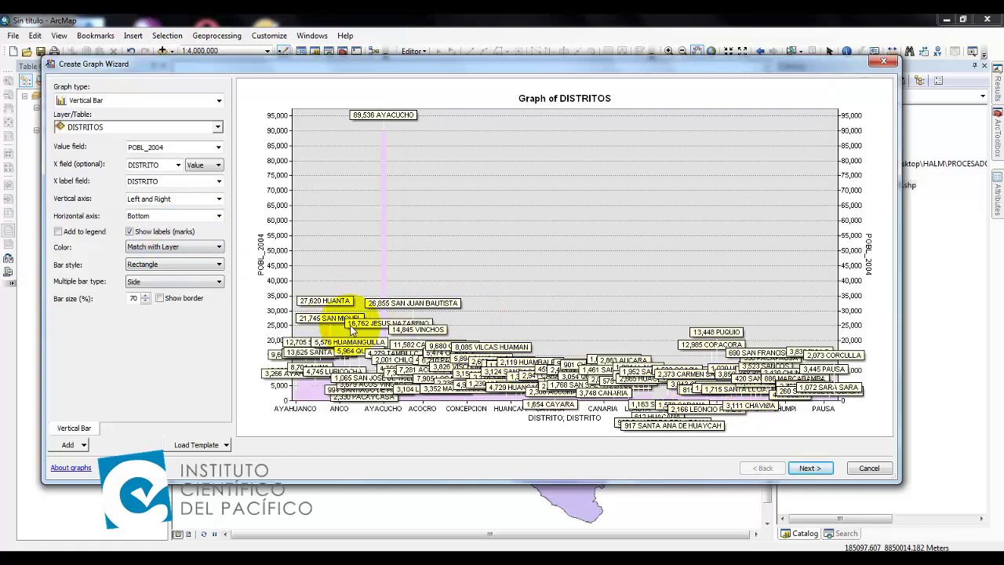
left_click_drag(432, 64, 466, 65)
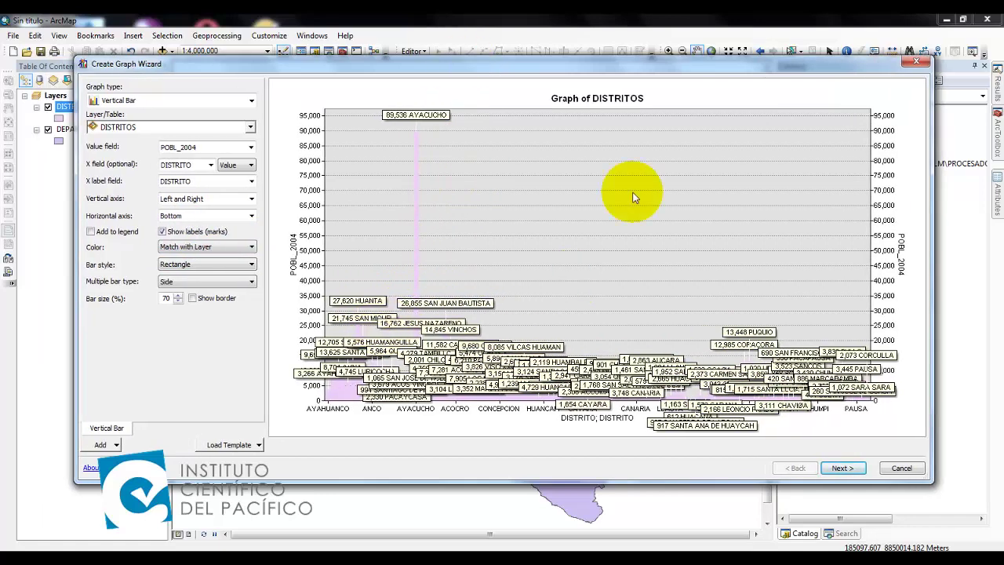
left_click(163, 231)
left_click_drag(400, 61, 379, 59)
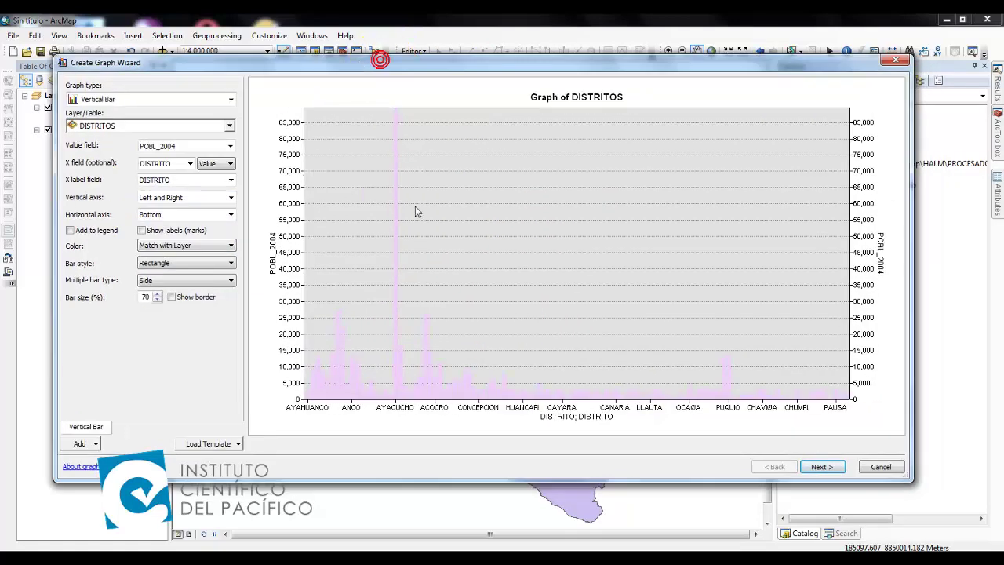
left_click(142, 230)
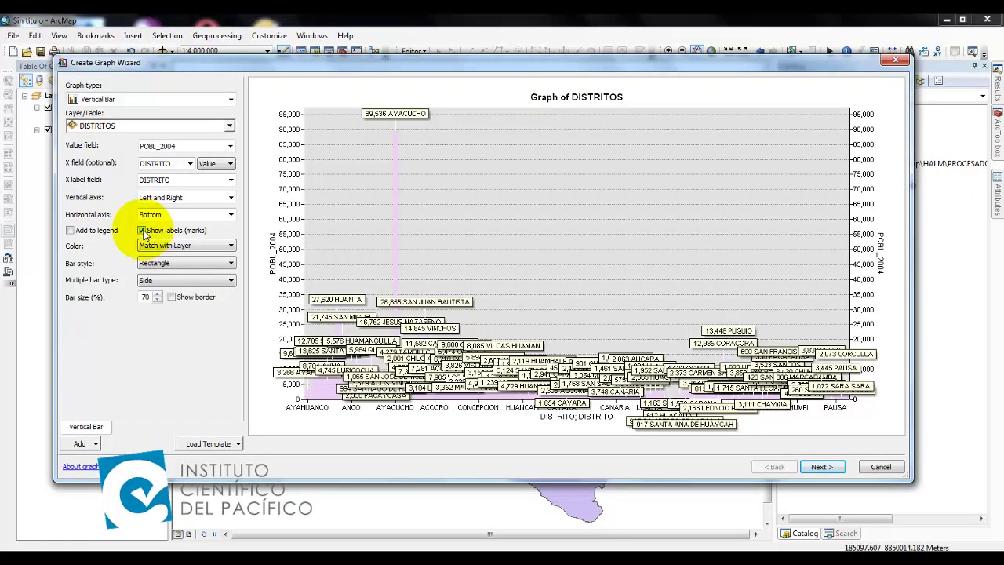
left_click(142, 230)
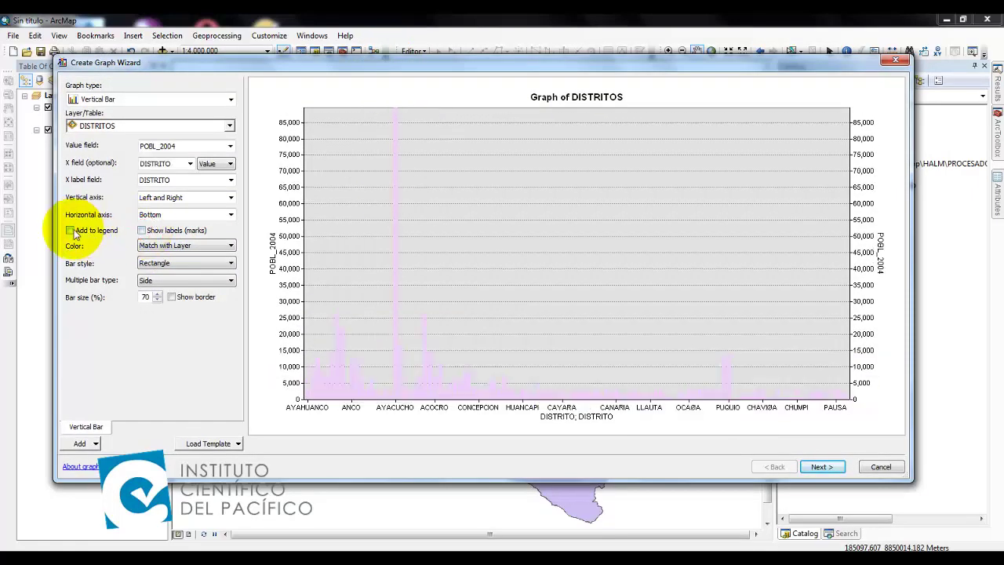
left_click(70, 230)
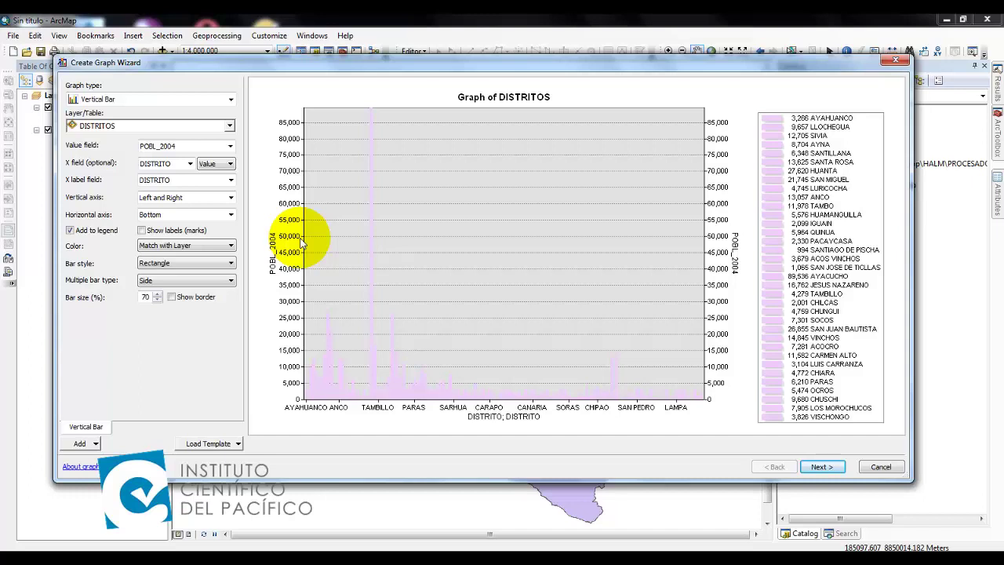
Step: Try the Palette colour option for the bars, return it to Match with Layer, and compare with the layer colours in the map
left_click(200, 245)
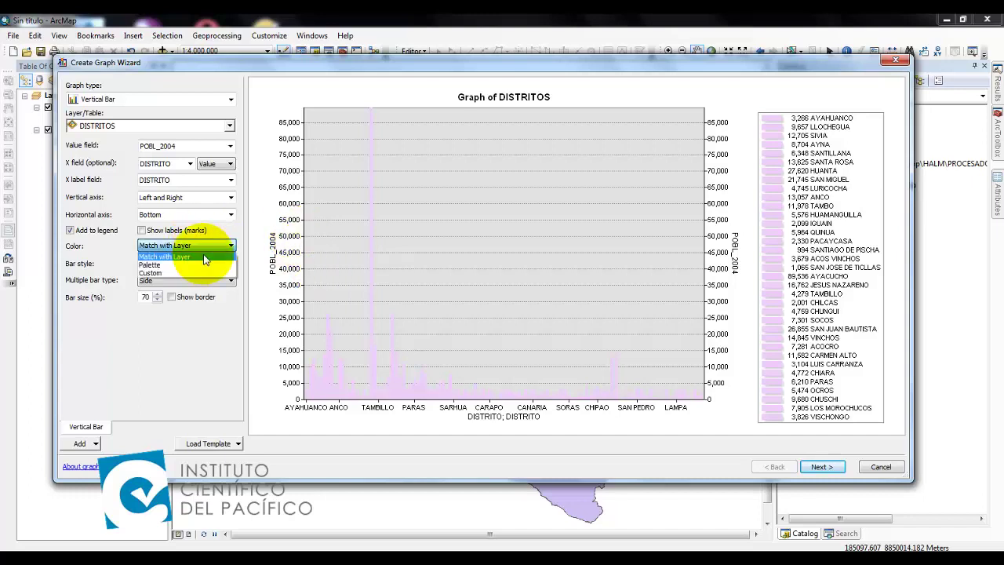
left_click(203, 265)
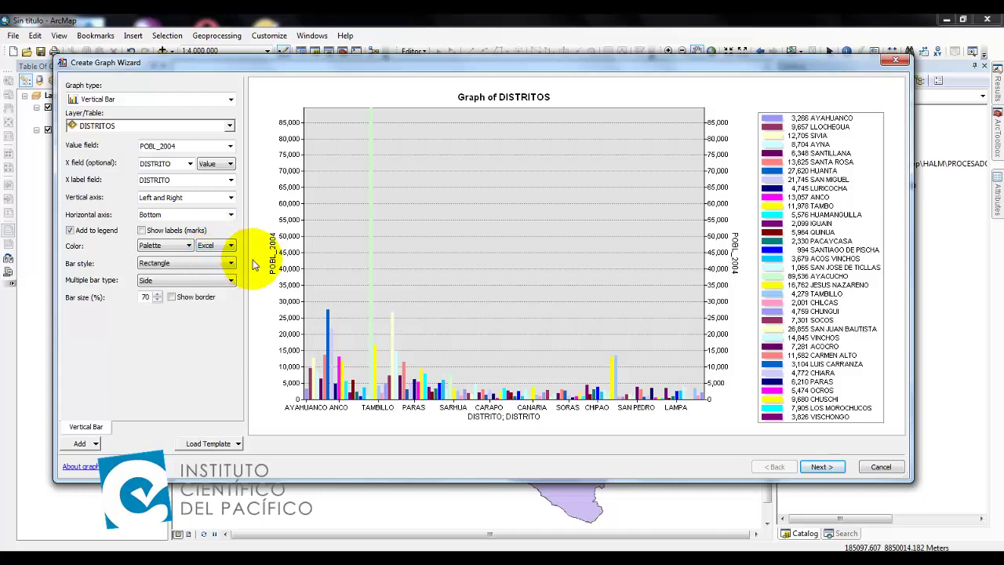
left_click(188, 246)
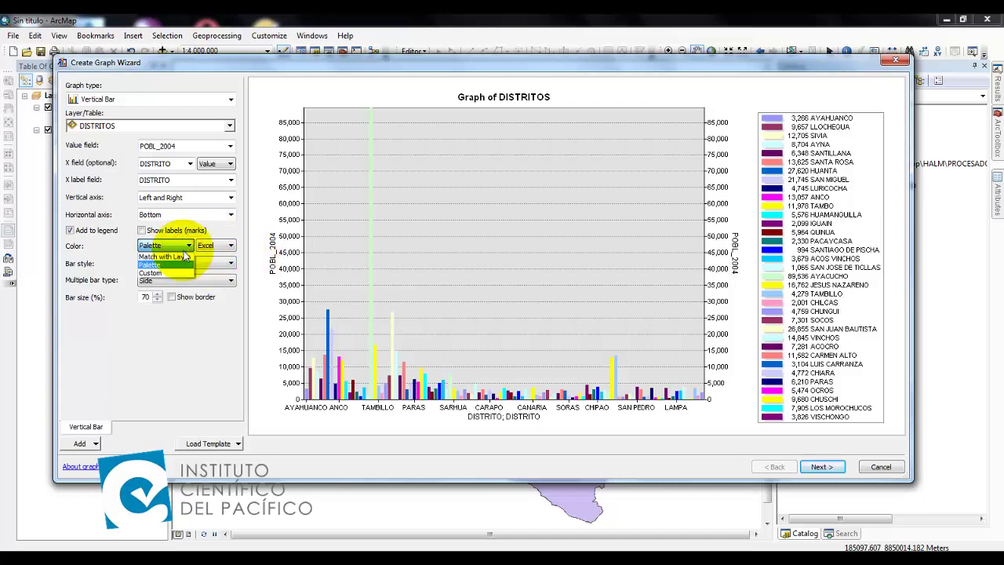
left_click(181, 256)
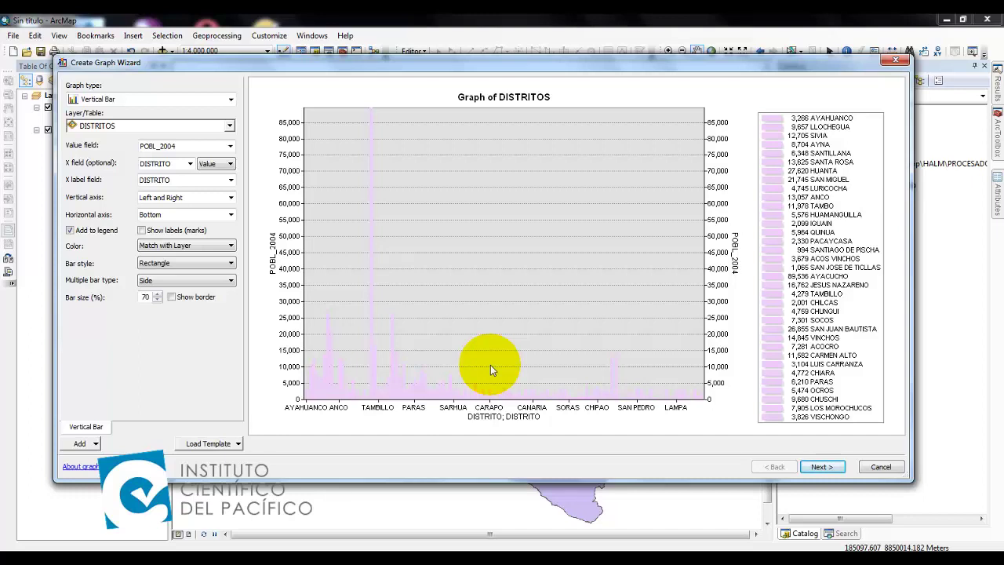
left_click_drag(426, 61, 435, 257)
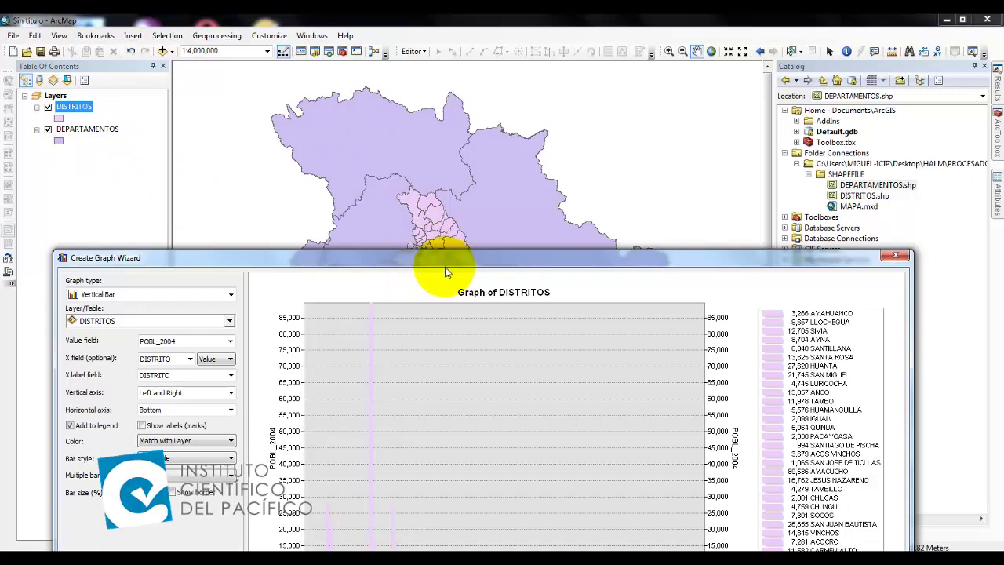
left_click_drag(444, 264, 446, 83)
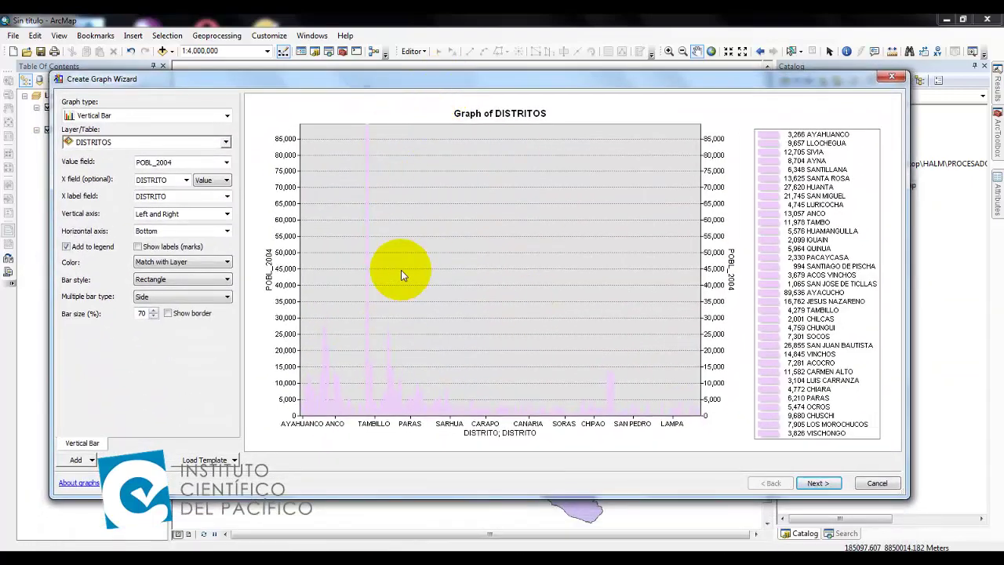
Step: Colour the bars by Palette, trying the Classic, Modern, Solid and WindowsXP palettes
left_click(225, 262)
left_click(199, 283)
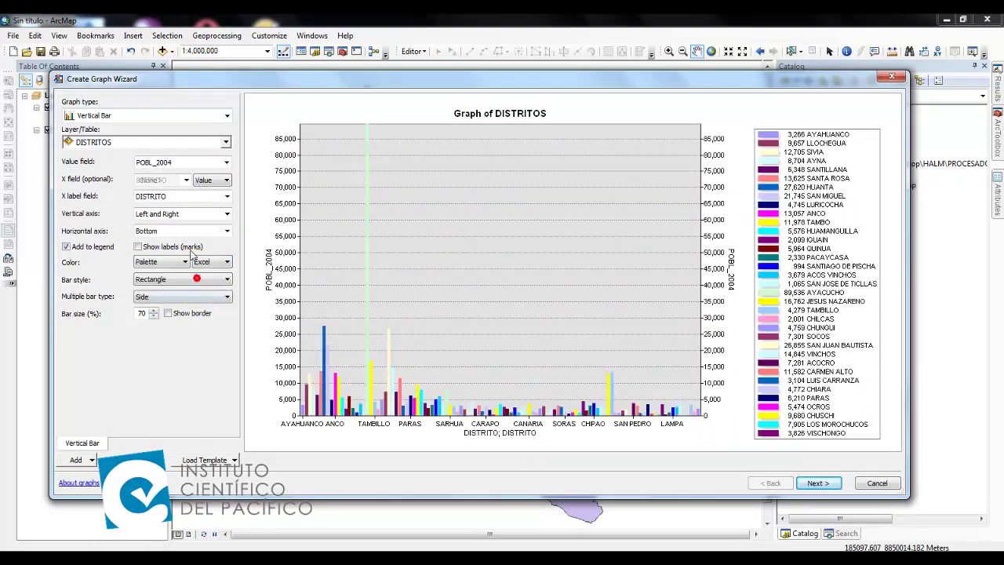
left_click(226, 265)
left_click(223, 273)
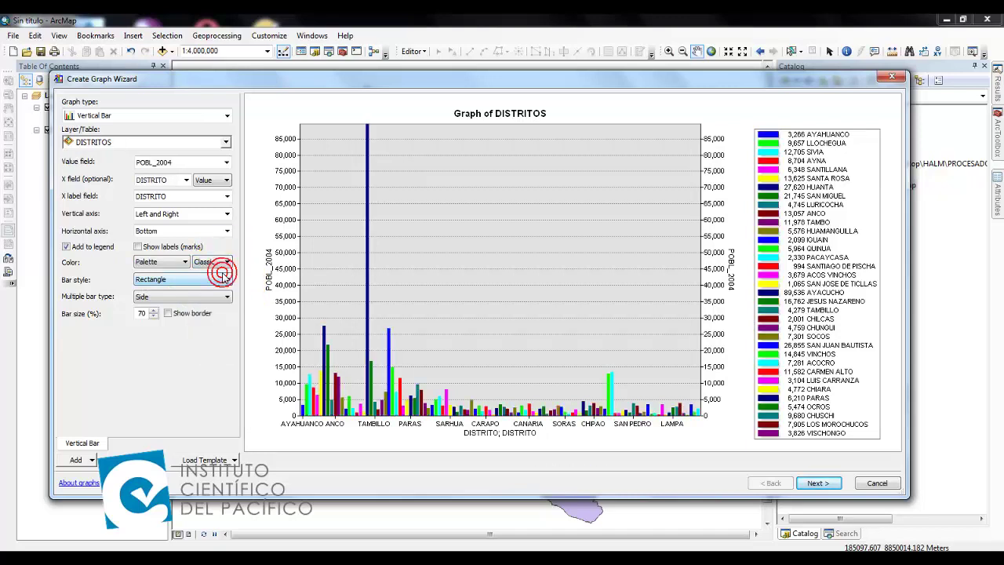
left_click(226, 262)
left_click(217, 299)
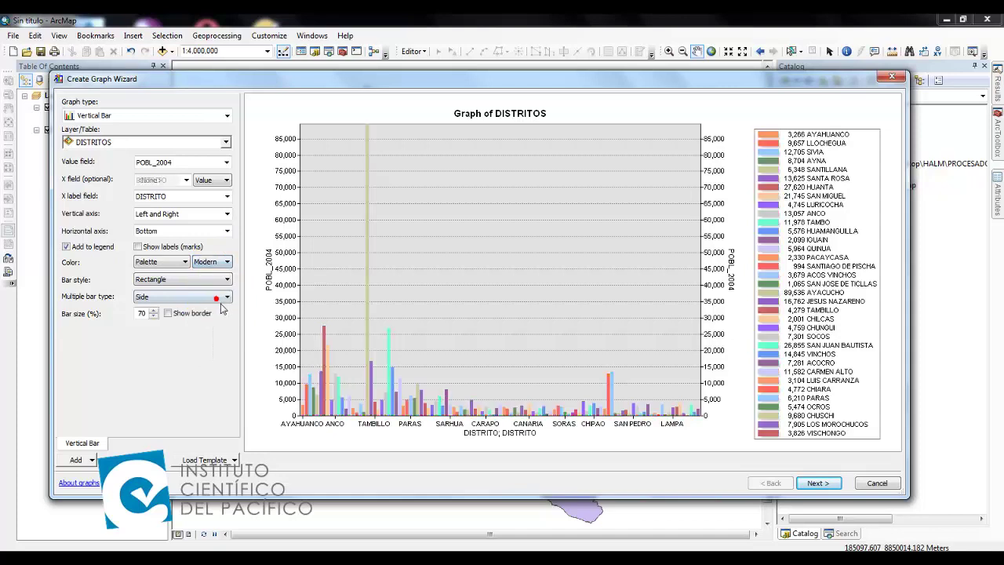
left_click(211, 262)
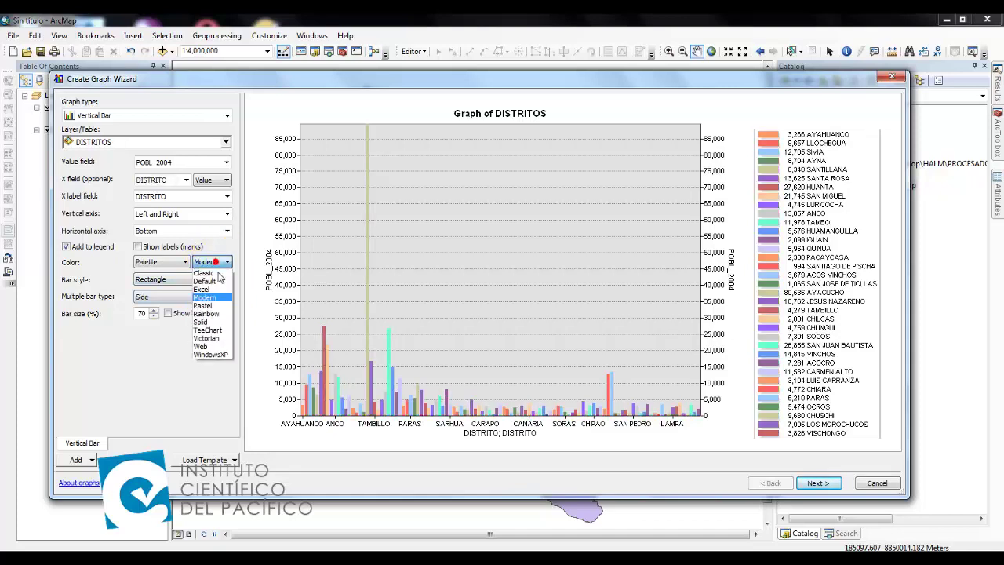
left_click(215, 321)
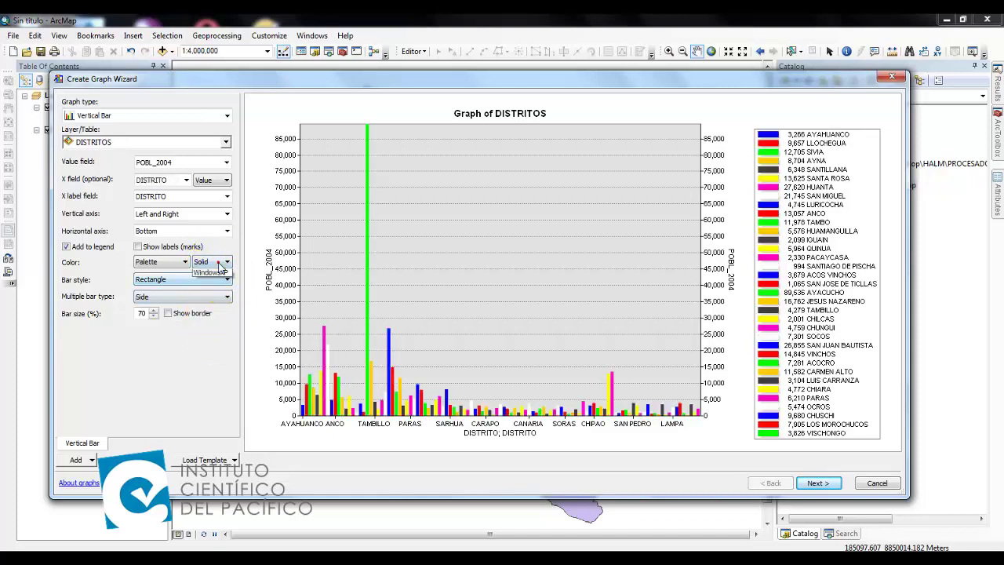
left_click(221, 265)
left_click(211, 352)
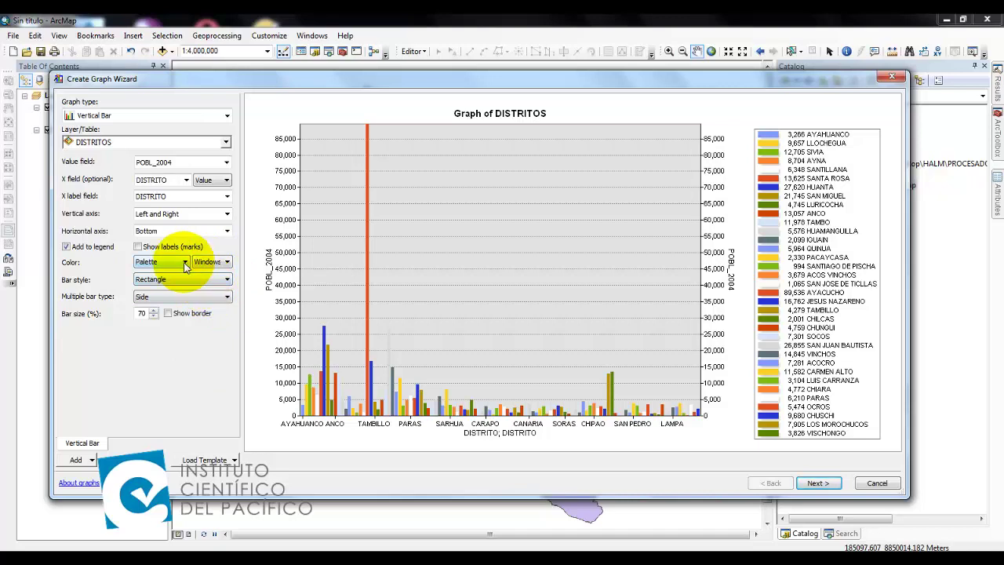
Step: Switch the bar colour to Custom and choose a dark blue
left_click(185, 263)
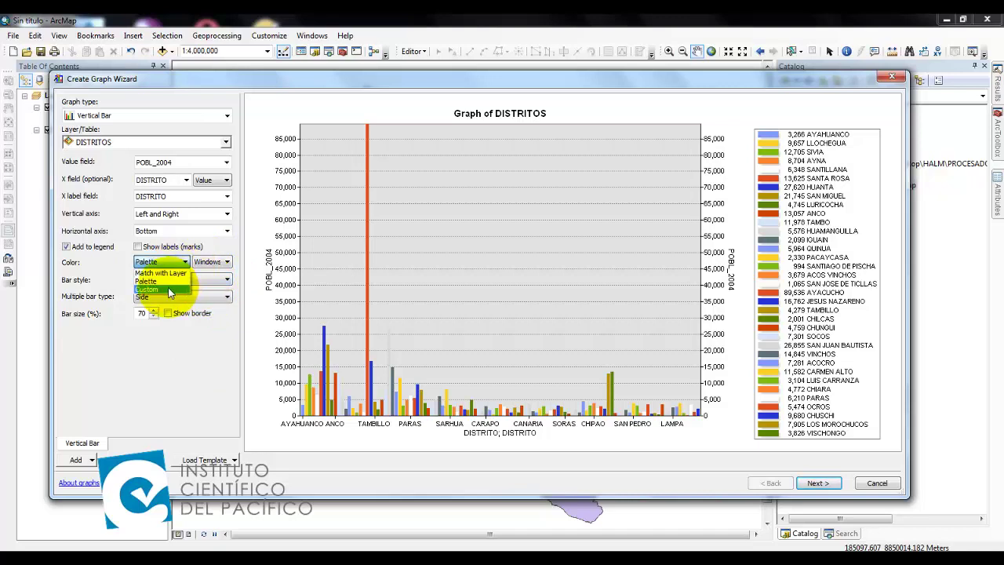
left_click(167, 290)
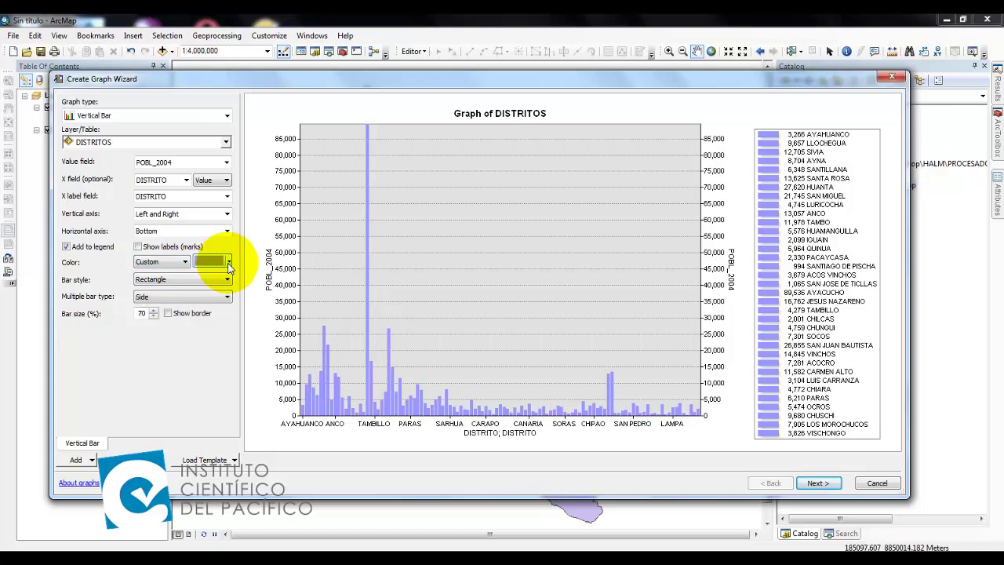
left_click(228, 262)
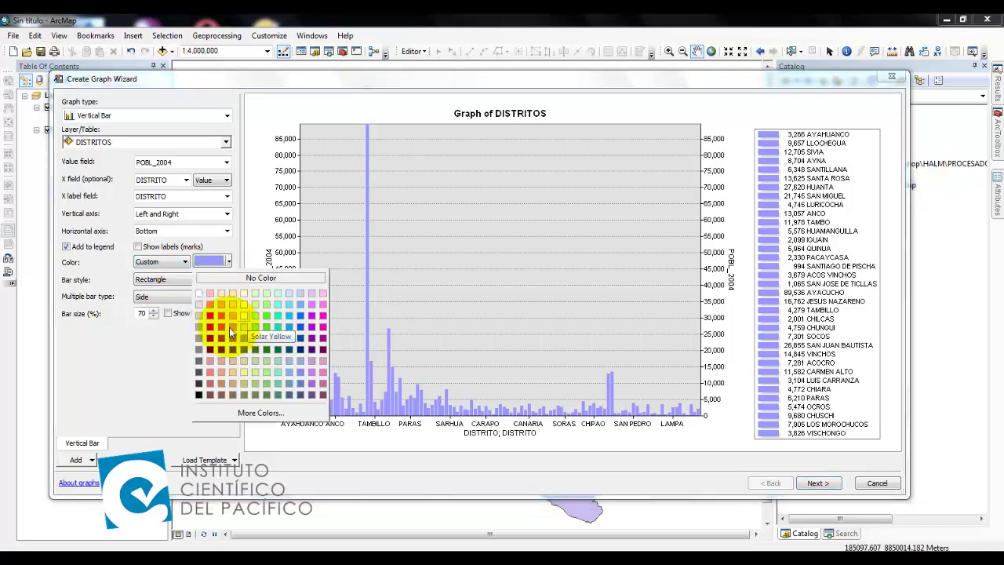
left_click(305, 349)
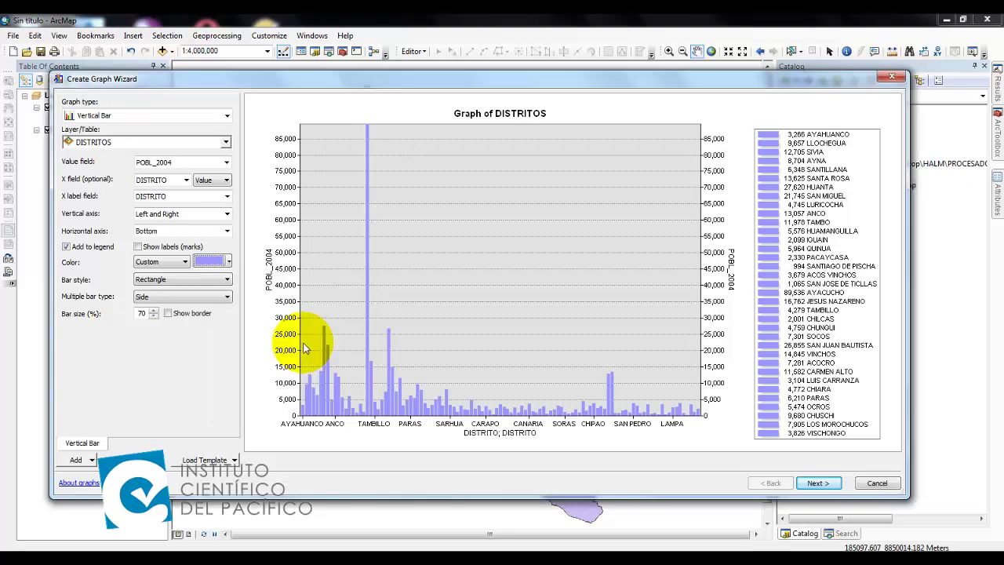
left_click(224, 261)
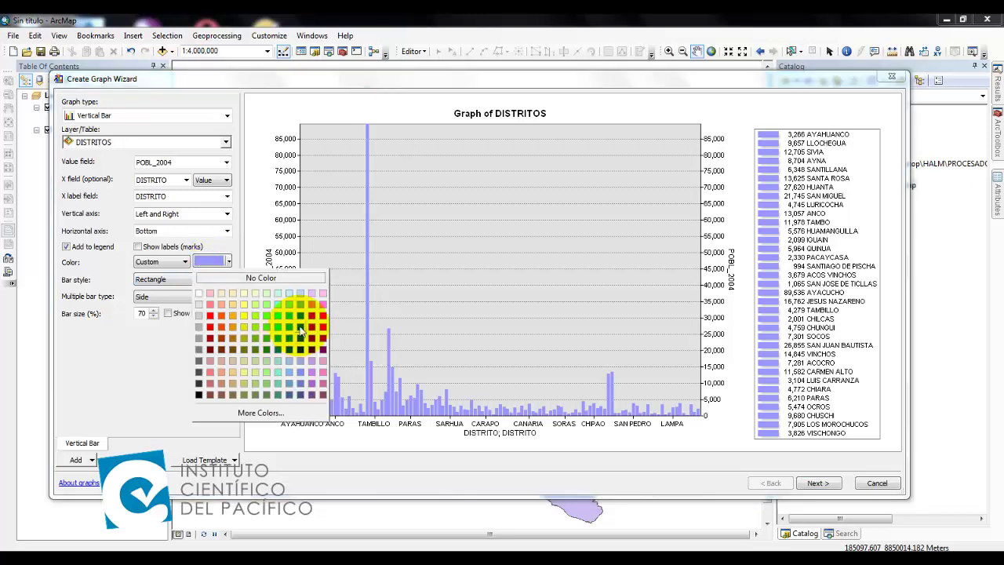
left_click(302, 353)
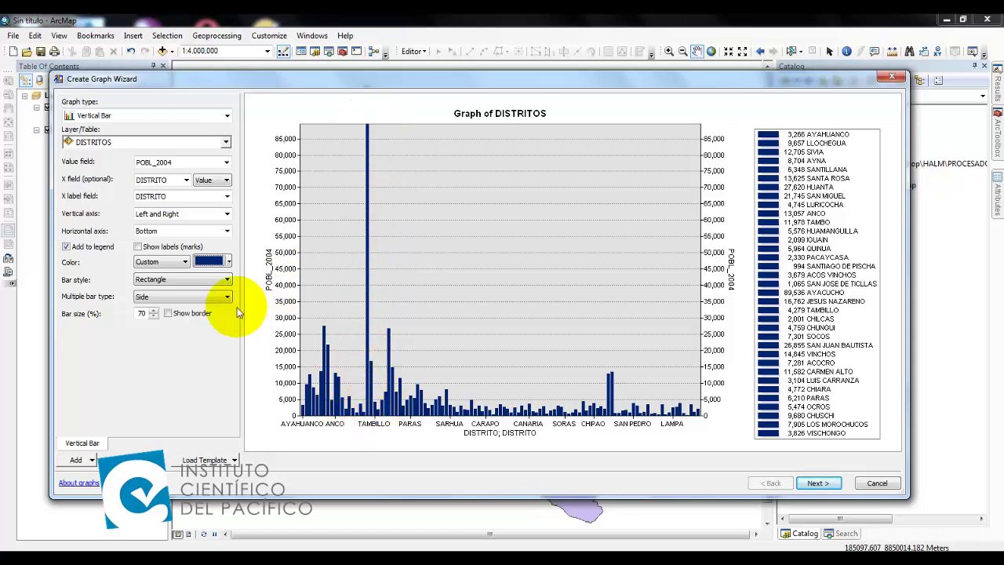
Step: Try the Pyramid, Ellipse and Cone bar styles, and return the bar style to Rectangle
left_click(223, 281)
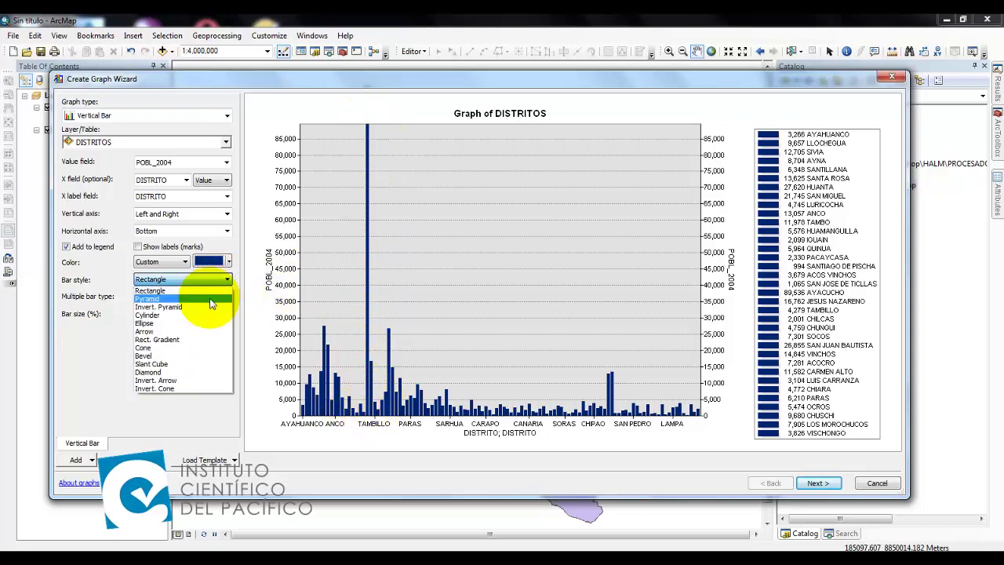
left_click(211, 299)
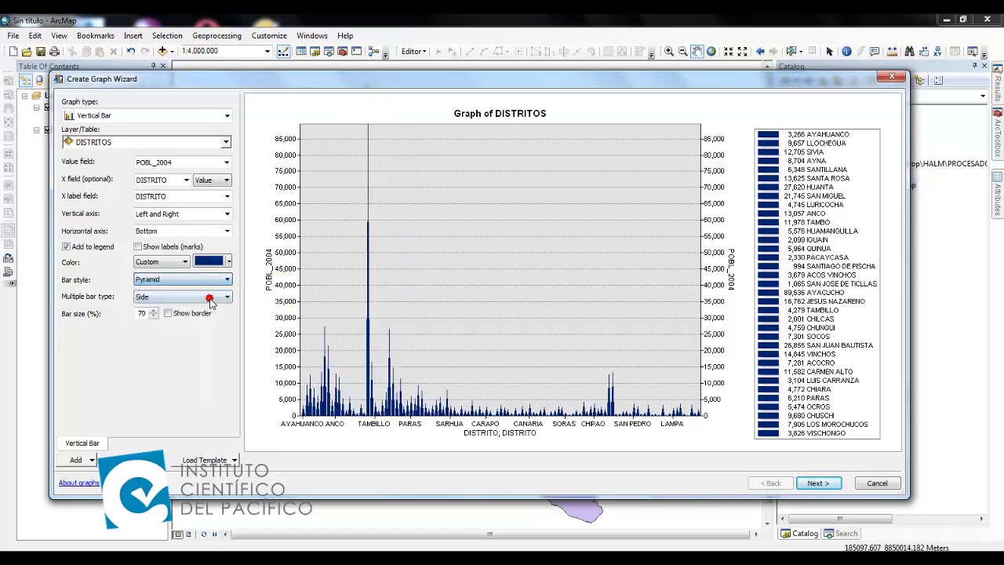
left_click(192, 280)
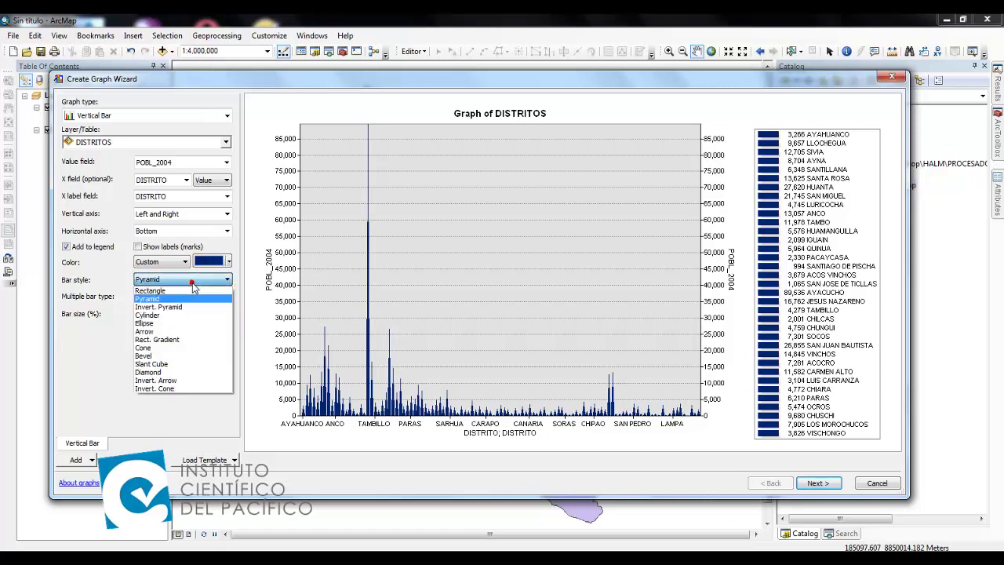
left_click(169, 322)
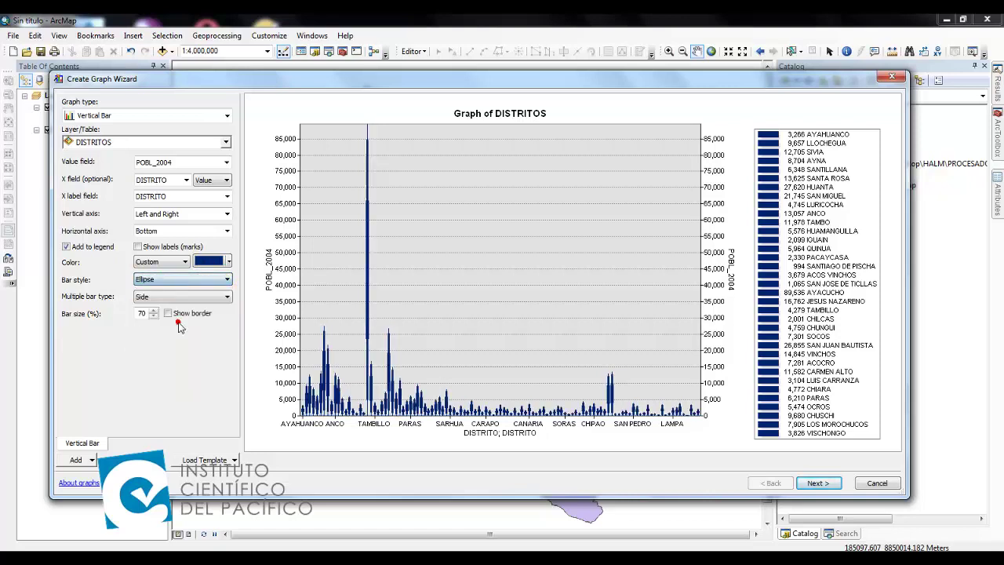
left_click(202, 284)
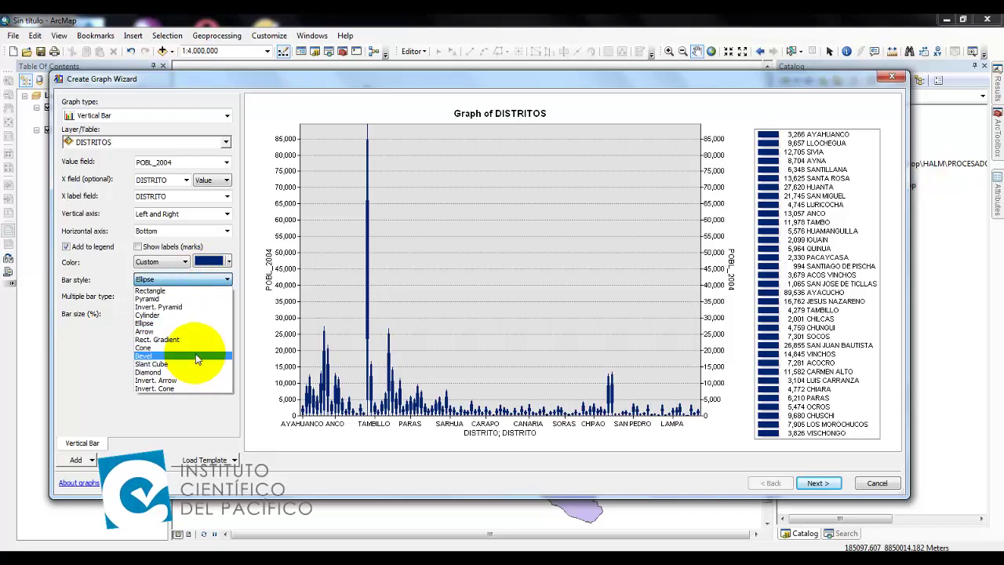
left_click(196, 347)
left_click(192, 280)
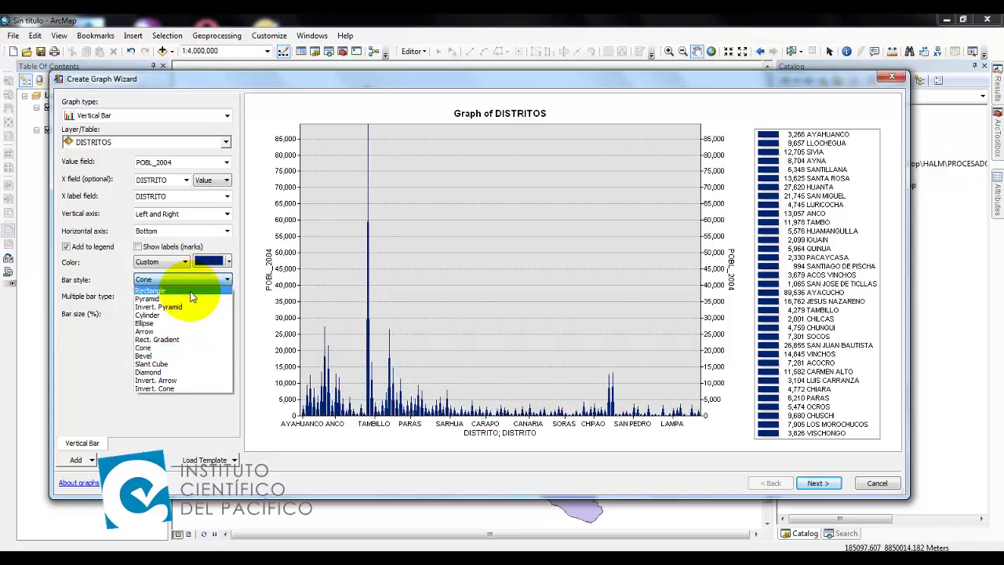
left_click(189, 290)
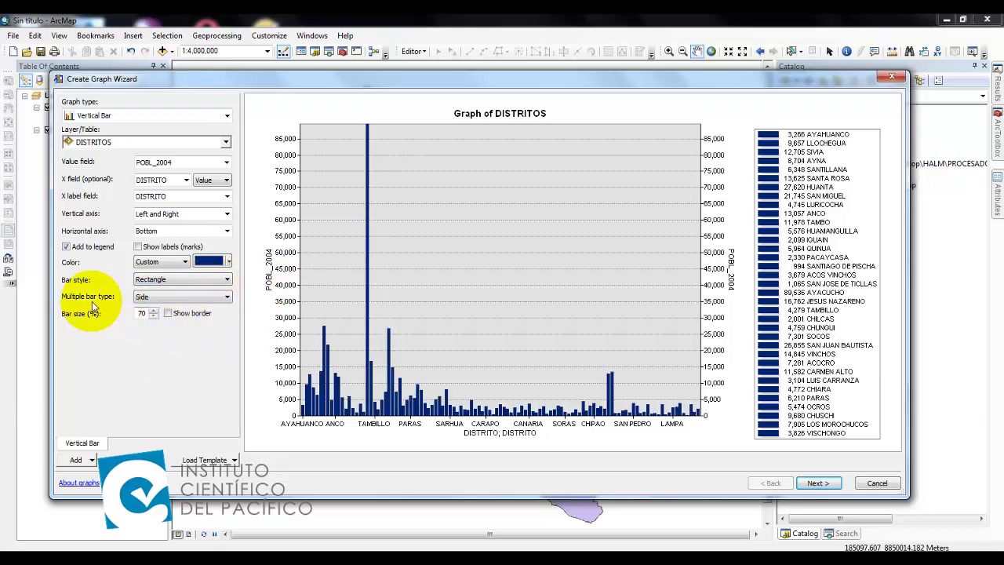
Step: Set the graph's multiple bar type to Stacked 100%
left_click(172, 298)
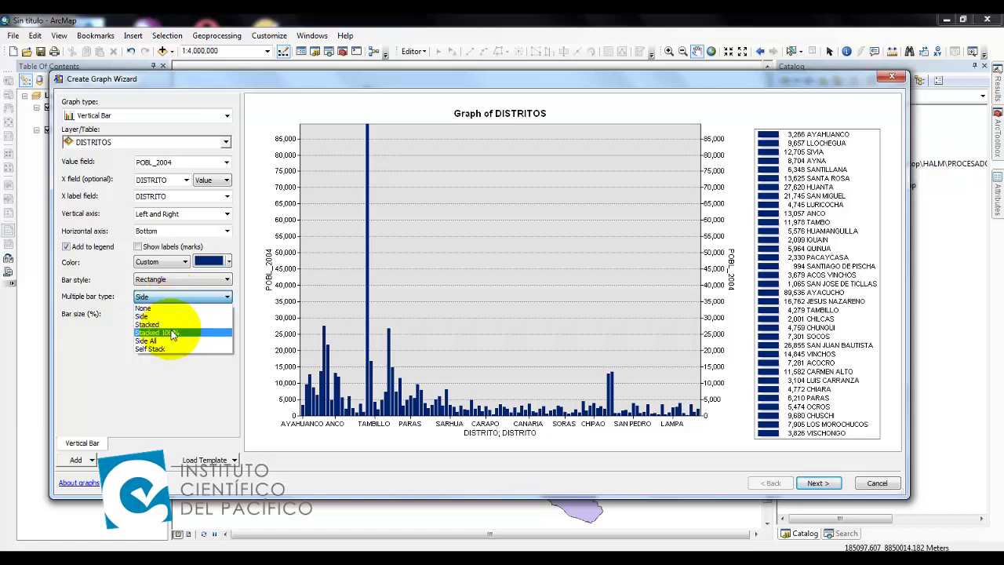
left_click(173, 333)
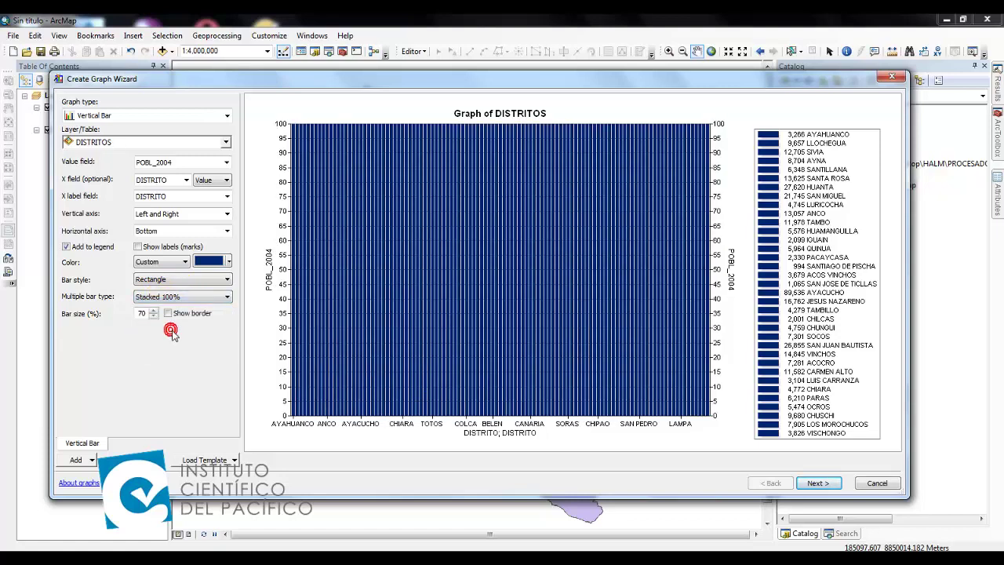
Step: Change the graph's multiple bar type to Side, keeping the Rectangle bar style
left_click(212, 280)
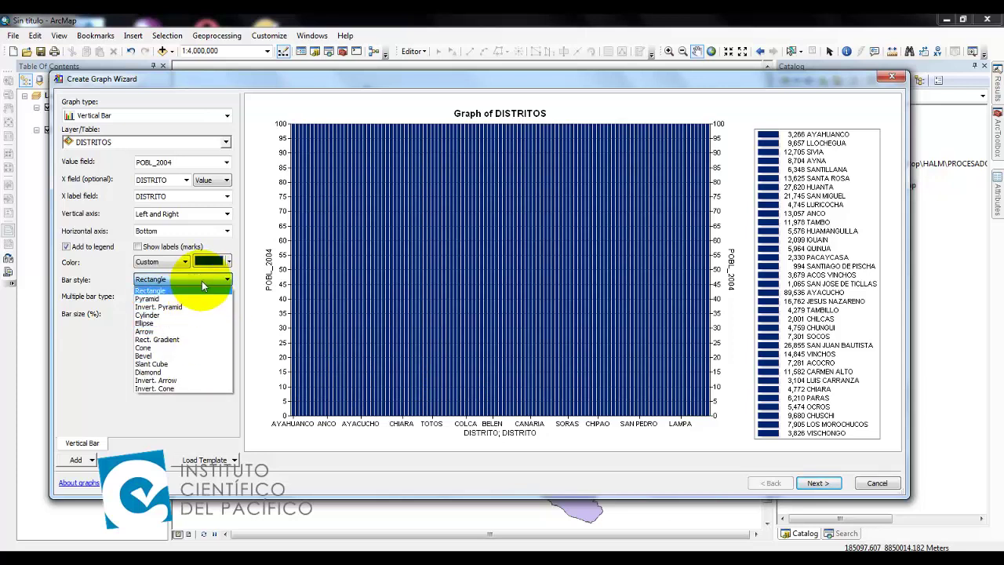
left_click(202, 280)
left_click(195, 295)
left_click(187, 317)
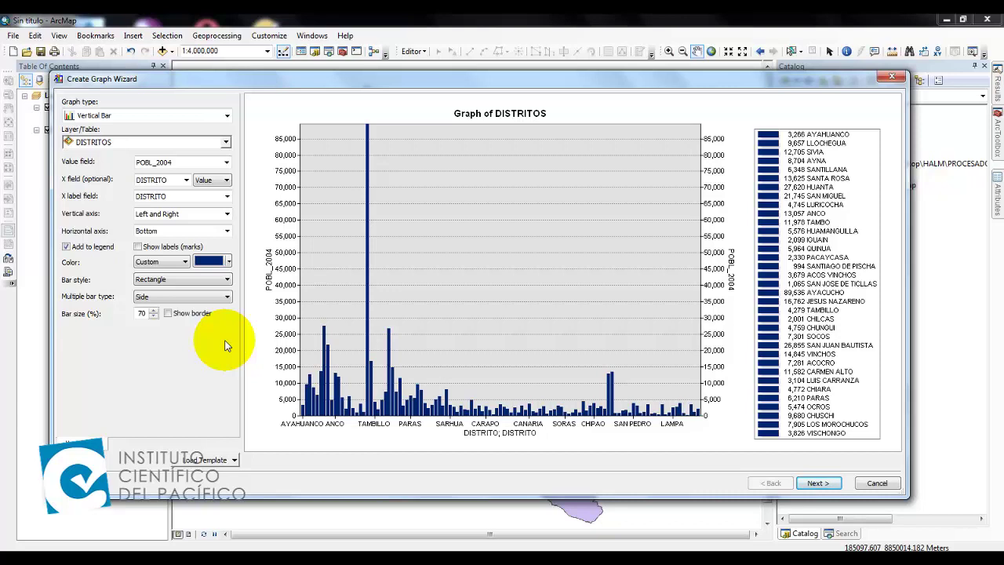
Step: Try a bar size of 100%, return it to 70%, and turn the bar borders on and off again
left_click(154, 312)
left_click(154, 311)
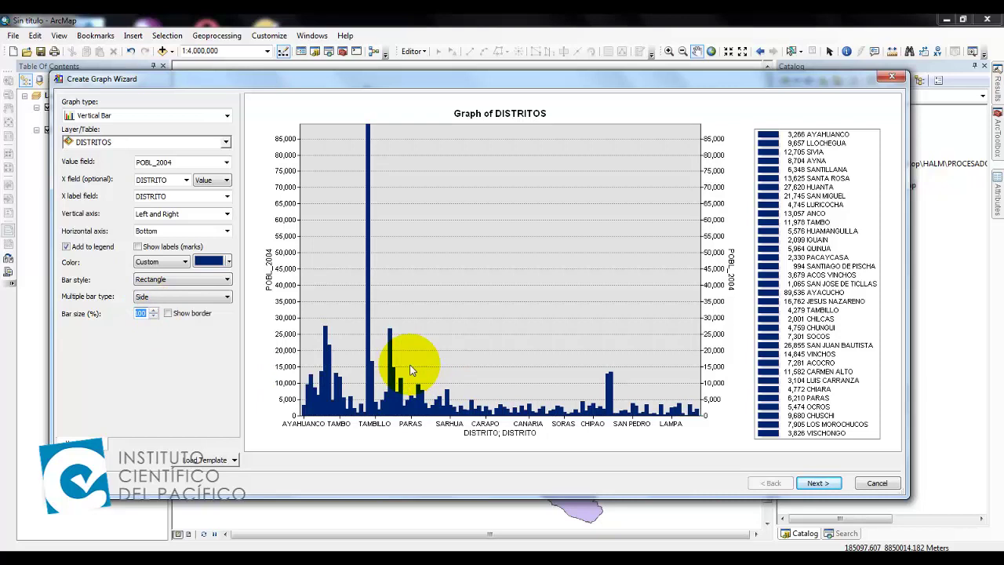
left_click(154, 316)
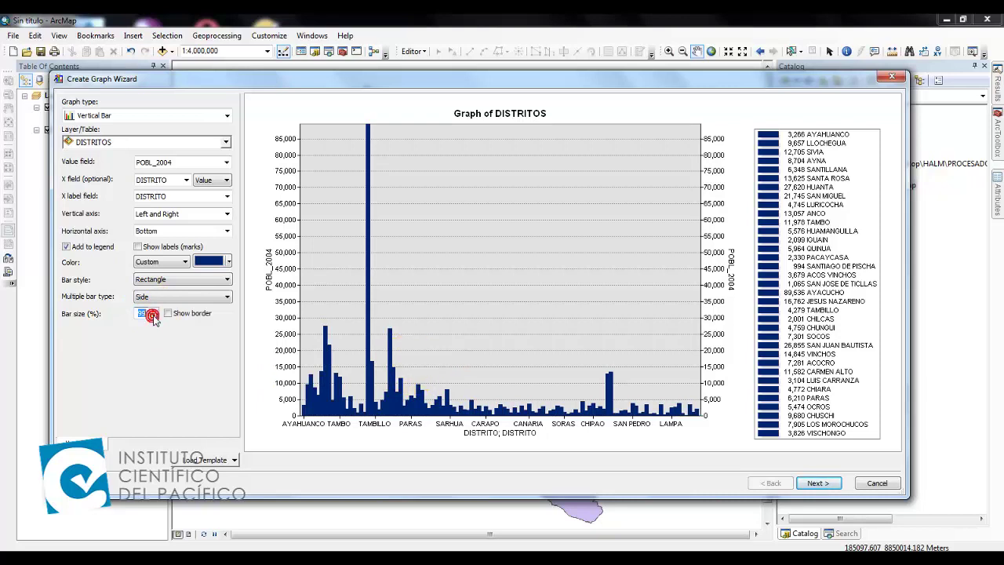
left_click(154, 315)
left_click(153, 316)
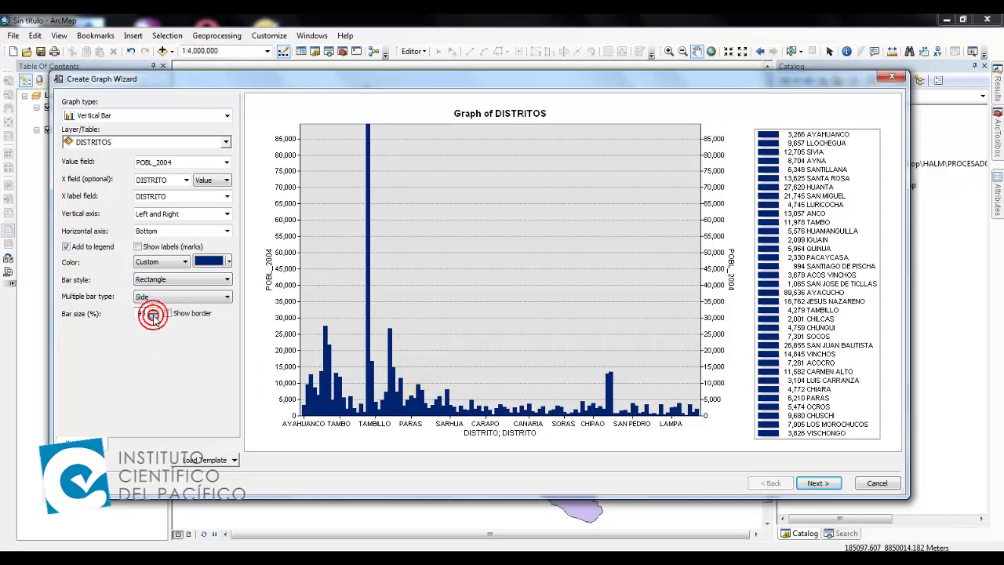
left_click(153, 316)
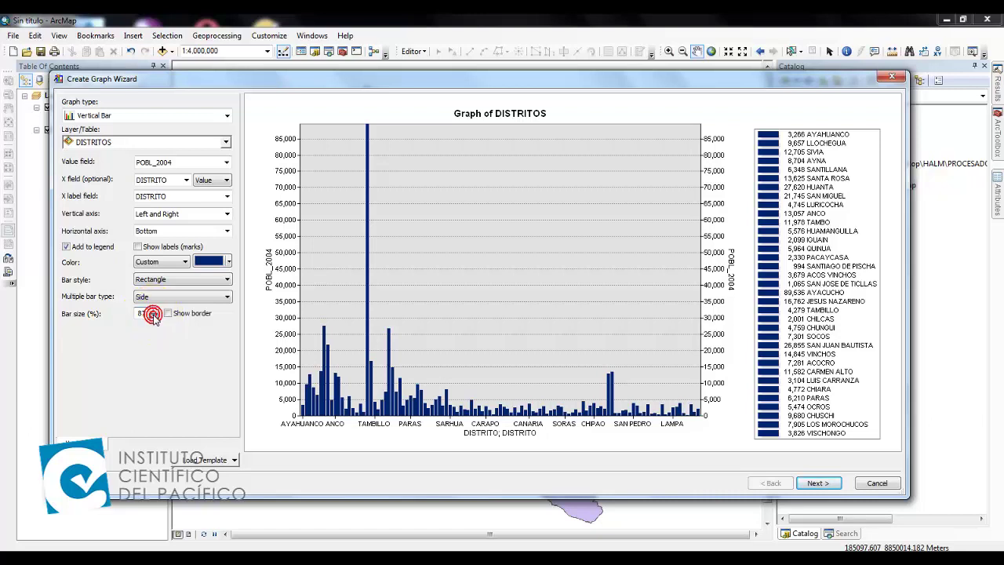
left_click(153, 315)
left_click(153, 315)
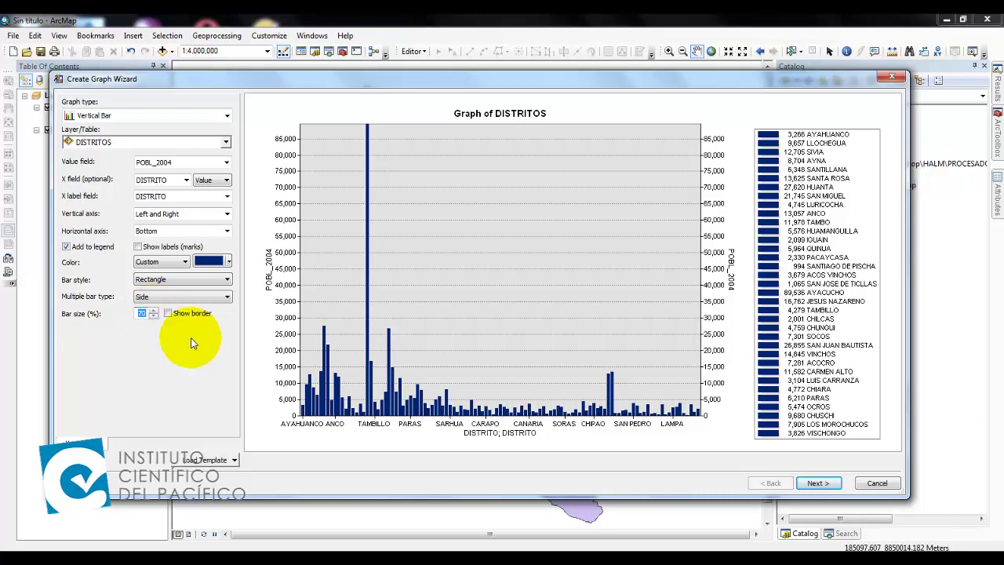
left_click(168, 313)
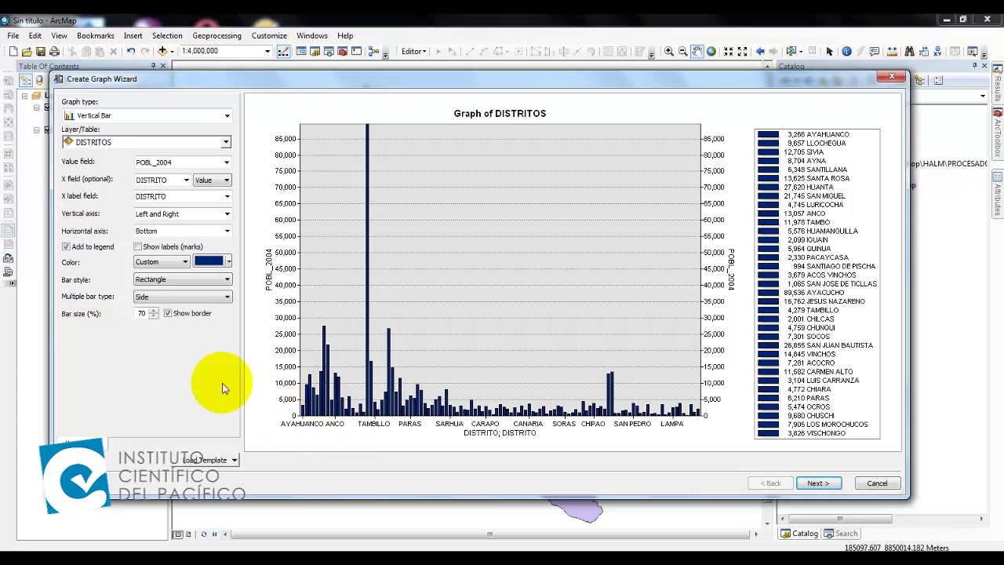
left_click(167, 313)
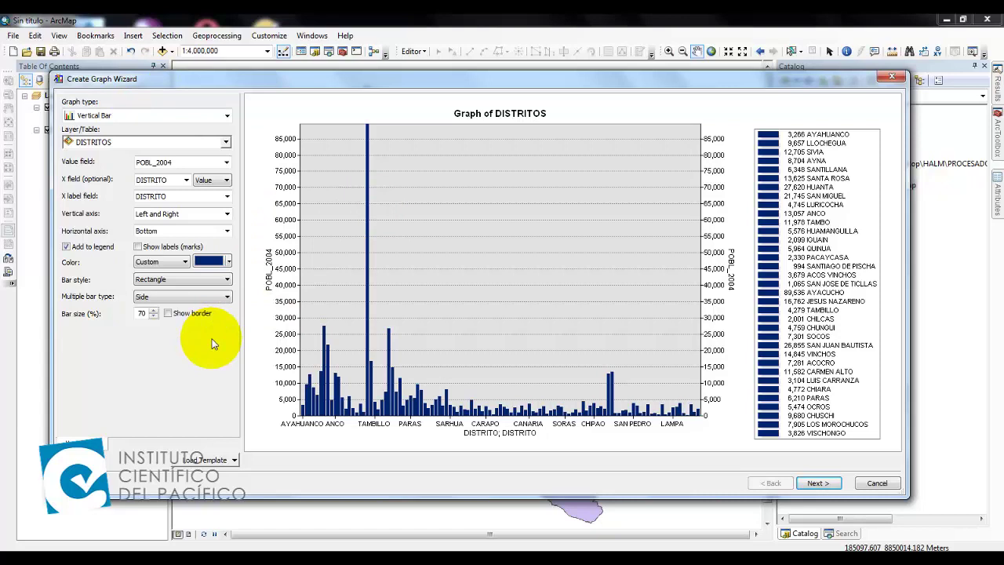
Step: Advance to the general graph properties, try showing only selected features, and return to showing all features/records on the graph
left_click(820, 483)
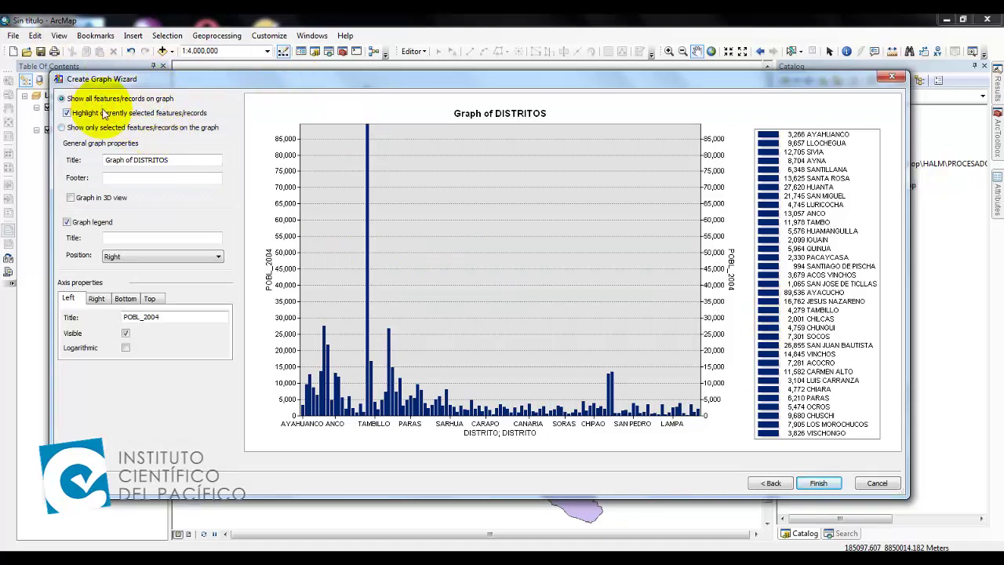
left_click(61, 128)
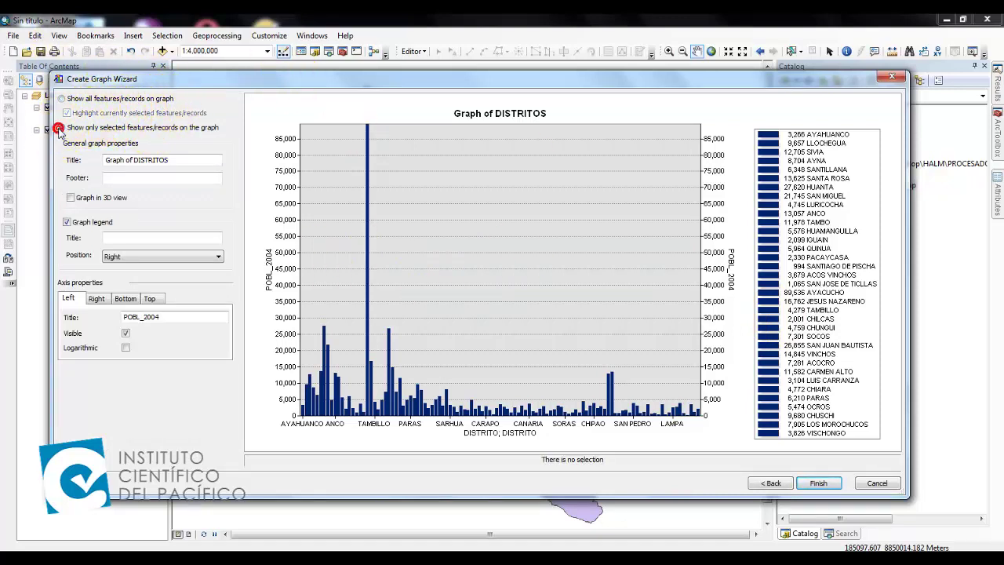
left_click(62, 99)
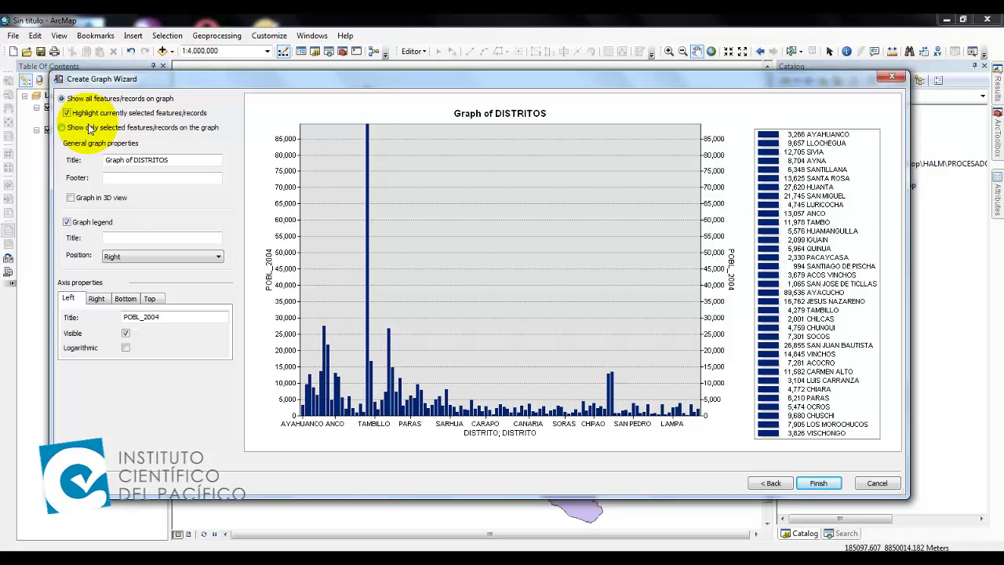
left_click(62, 127)
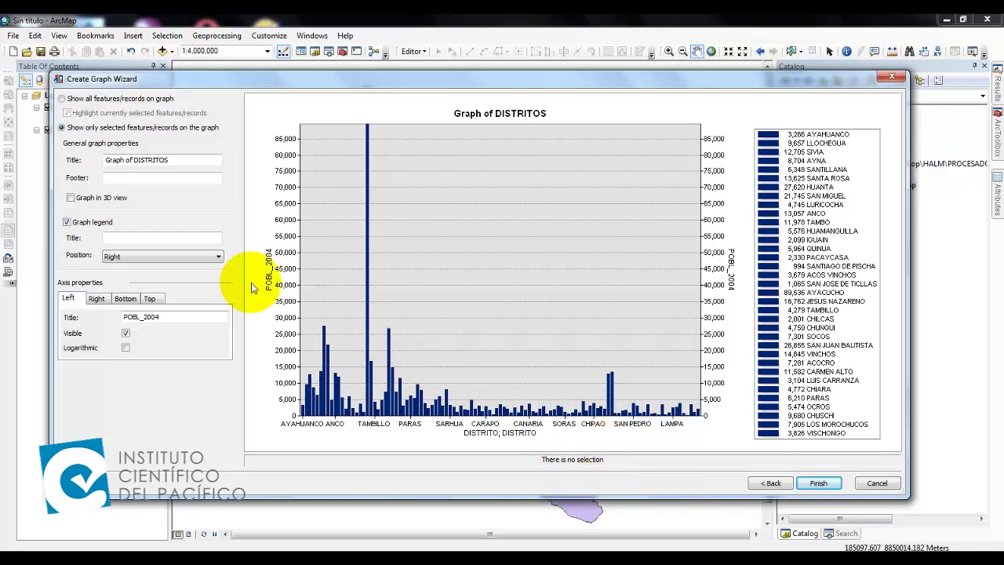
left_click(61, 100)
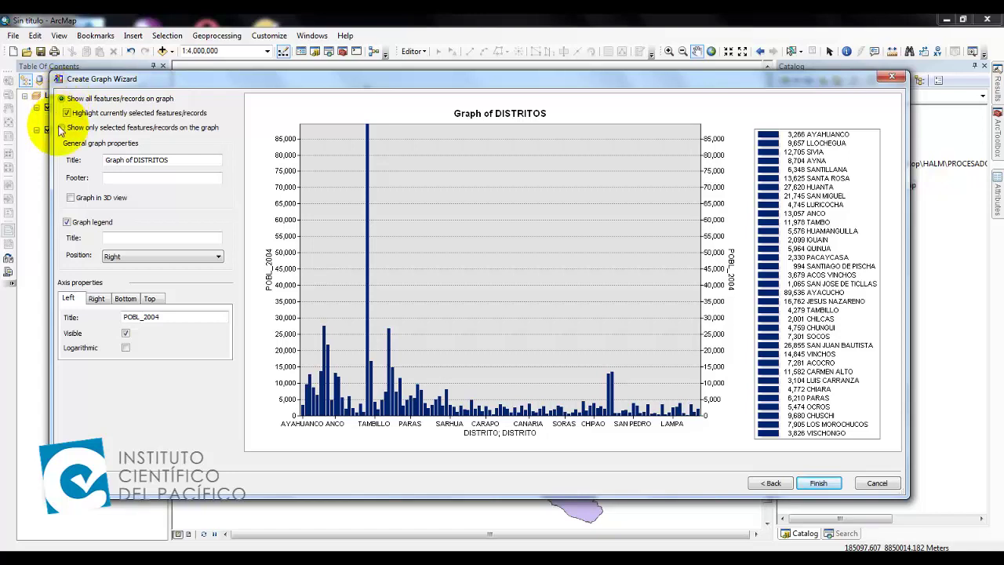
left_click(62, 128)
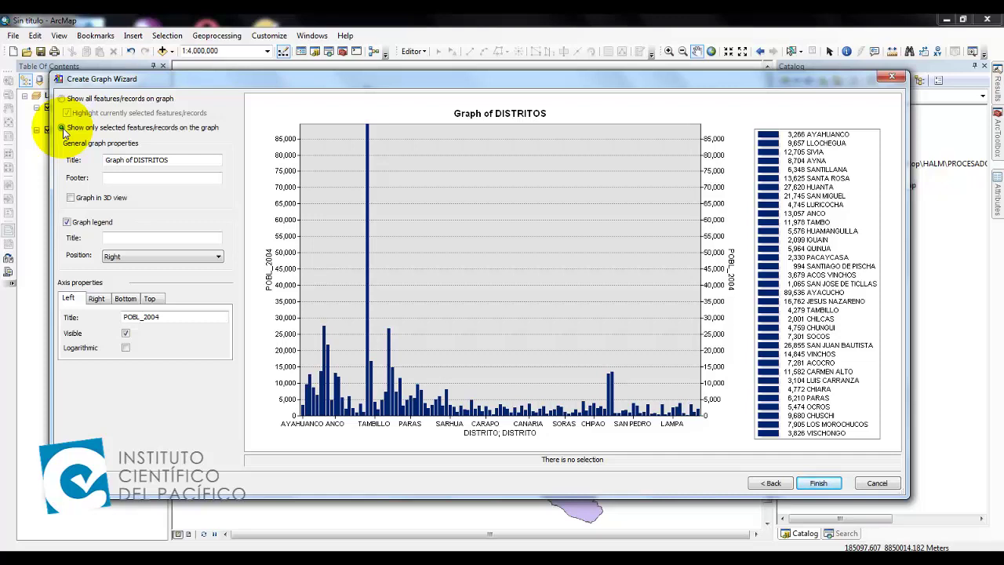
left_click(61, 99)
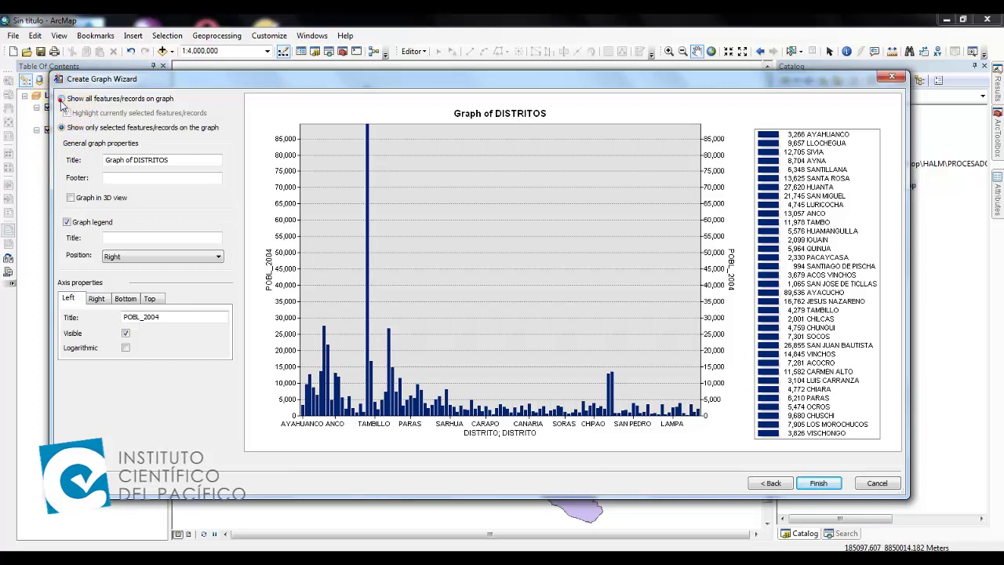
Step: Replace the graph title with POBLACION POR DISTRITO EN AYACUCHO
left_click(139, 161)
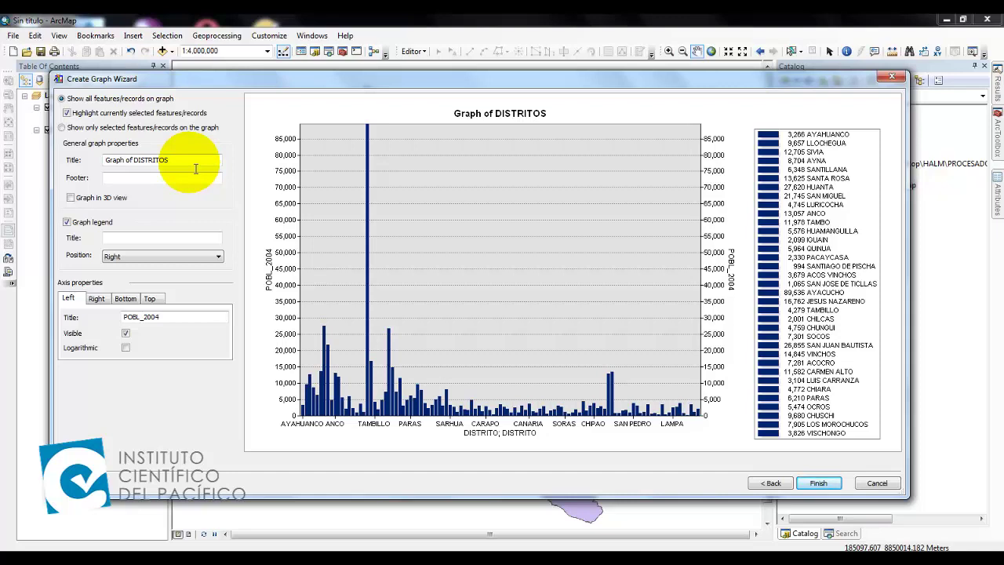
left_click_drag(196, 169, 74, 165)
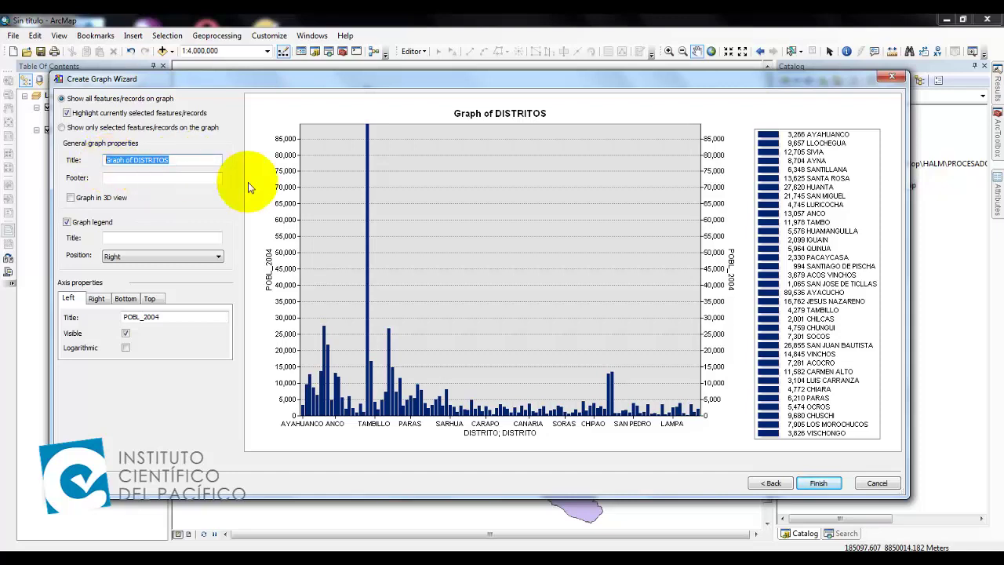
type("POBLACION POR DISTRITO")
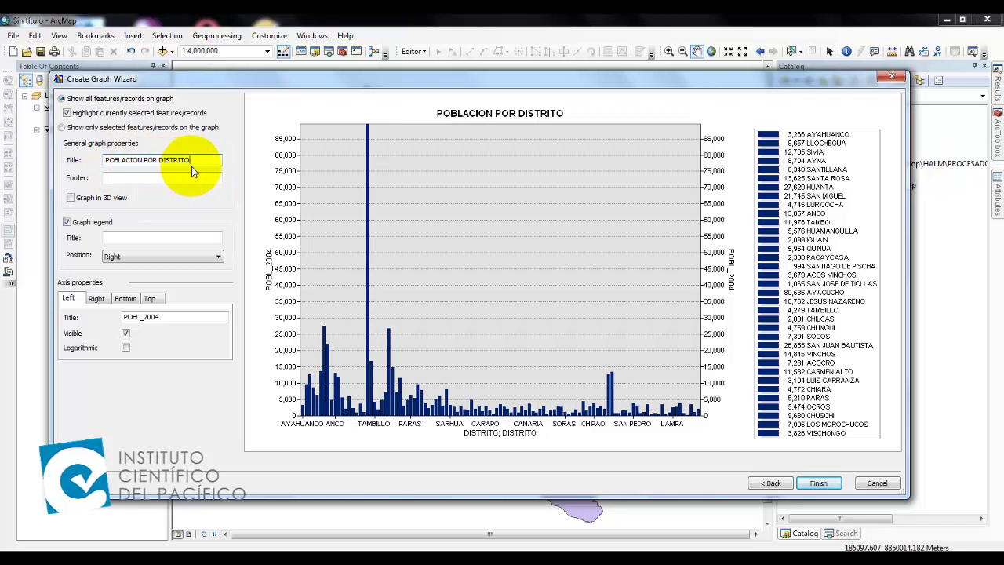
type("EN ")
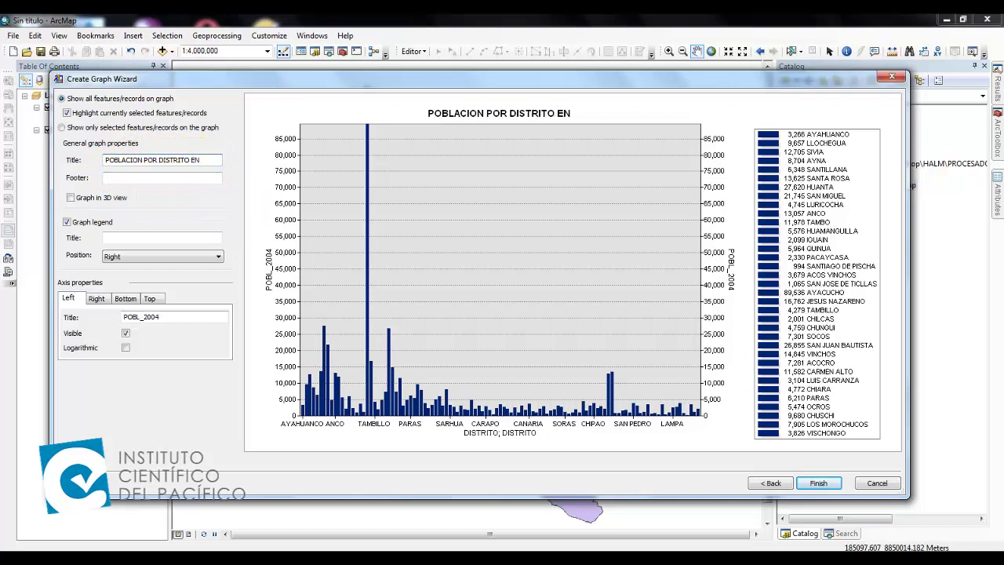
type("AYACUCHO")
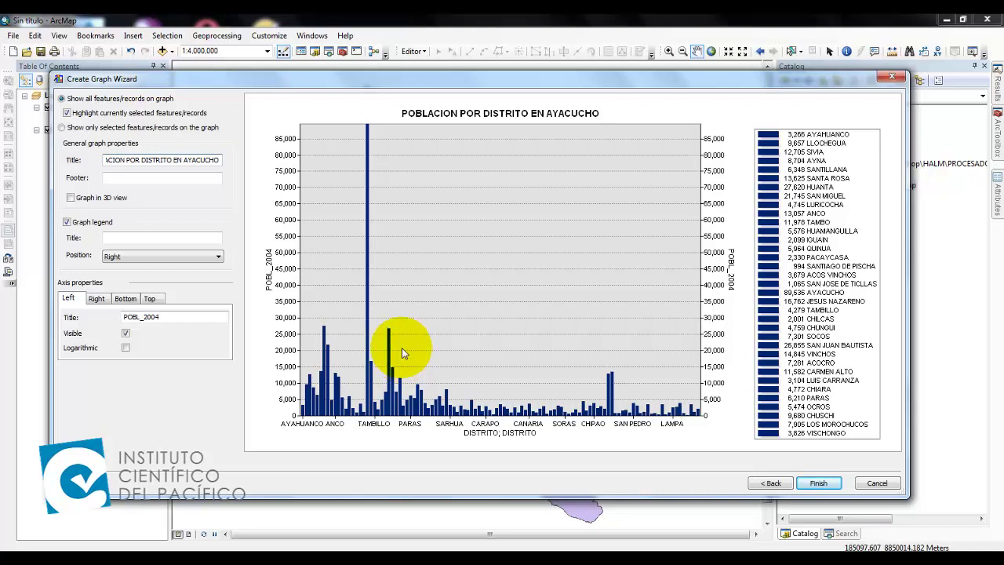
Step: Try FUENTE: INEI and ELABORACION PROPIA ICIP as the graph footer, and settle on FUENTE INEI
left_click(198, 177)
left_click(204, 182)
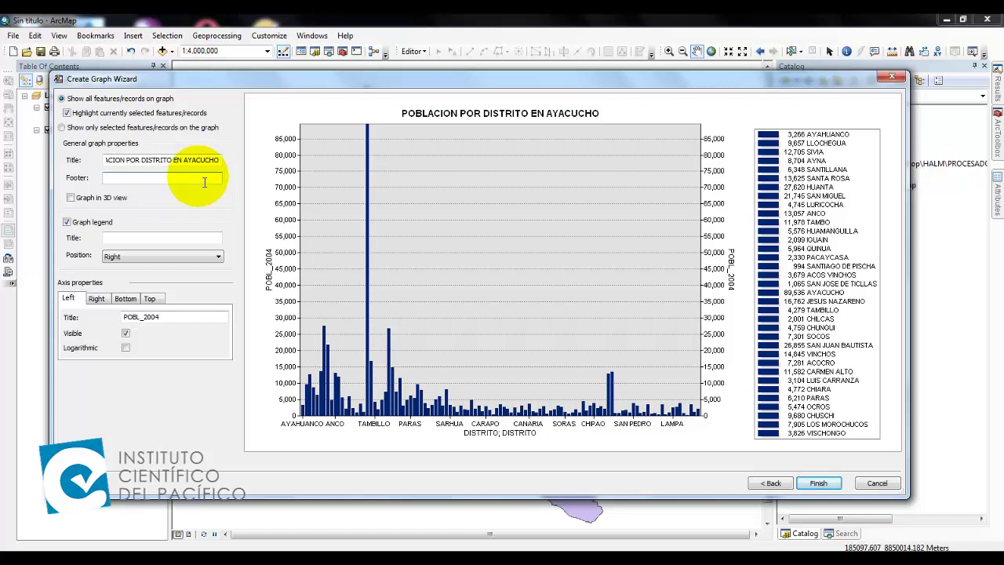
type("FUENTE:")
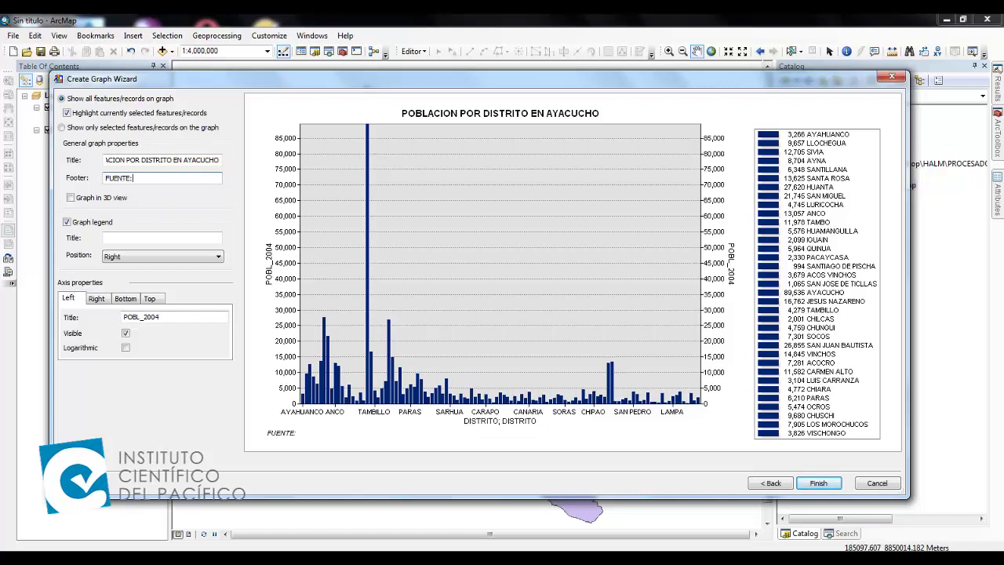
type(" INEI")
left_click(289, 440)
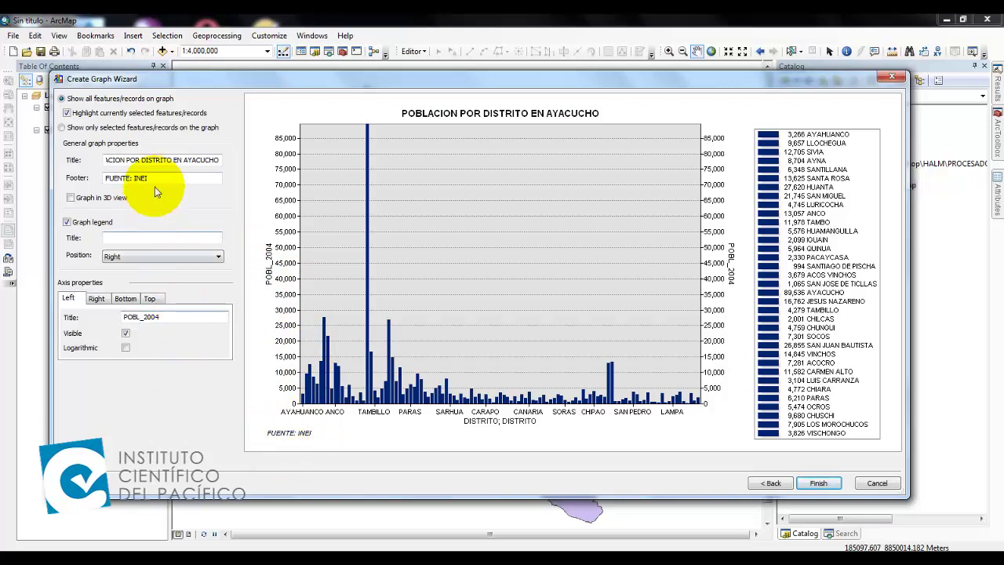
left_click_drag(155, 178, 89, 185)
type("E")
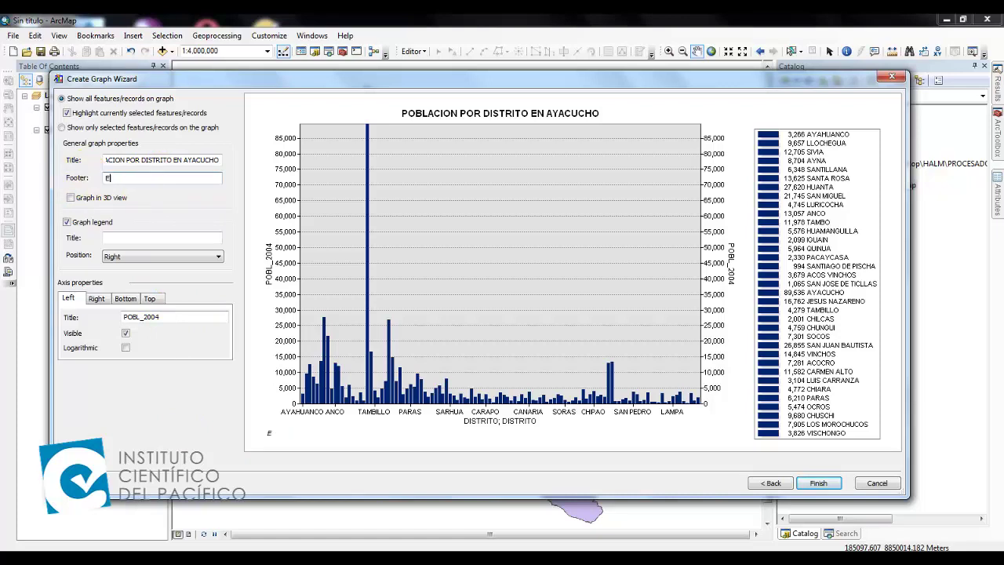
type("LABORACION PROPIA ICIP")
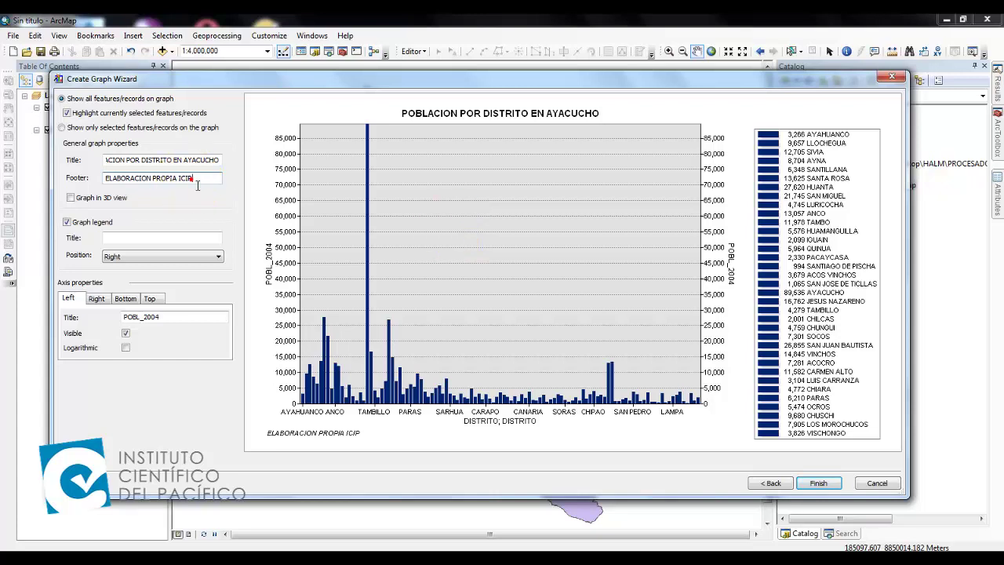
left_click_drag(192, 179, 96, 180)
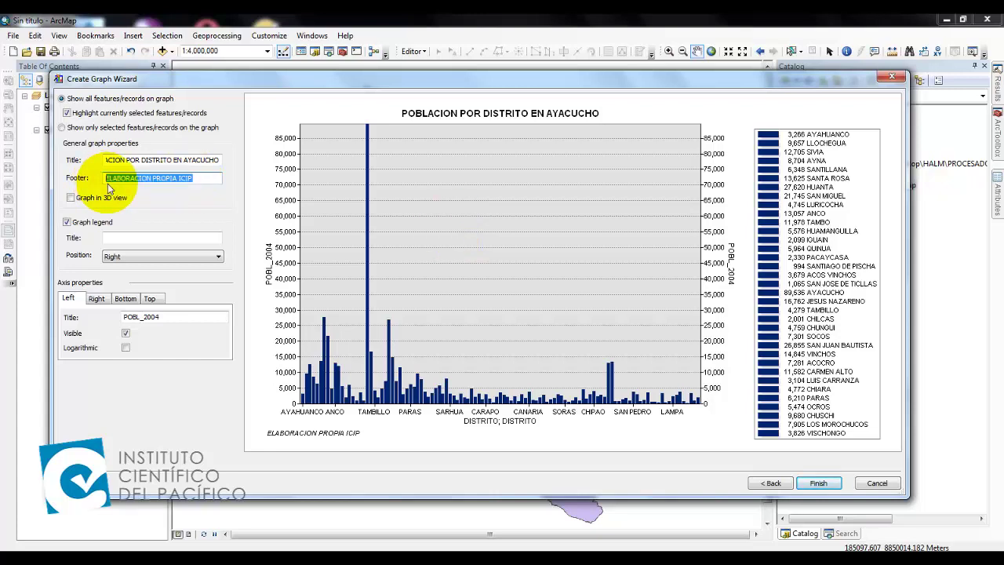
type("FUENTE INEI")
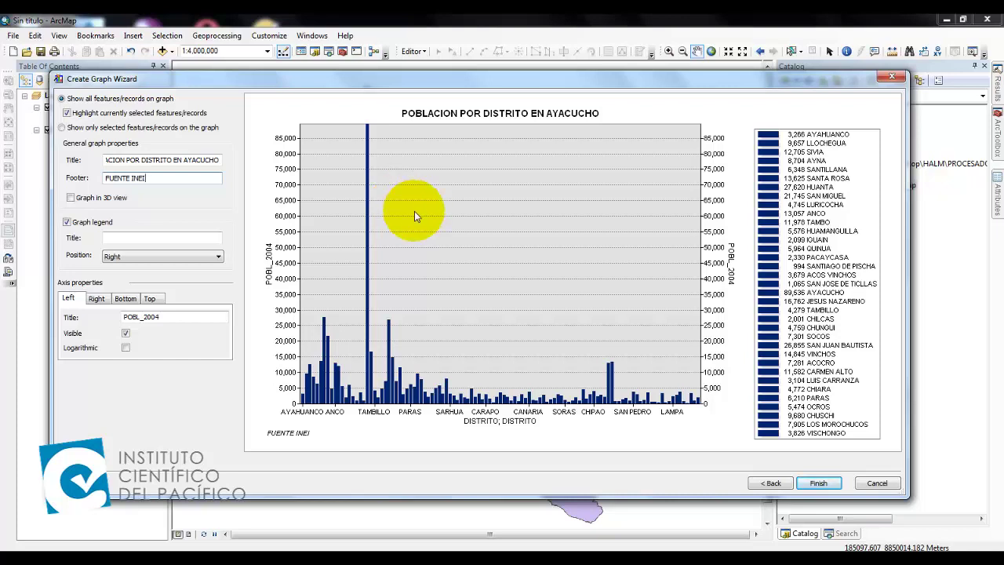
Step: Try the graph in 3D view and return it to 2D, and hide and restore the graph legend
left_click(71, 198)
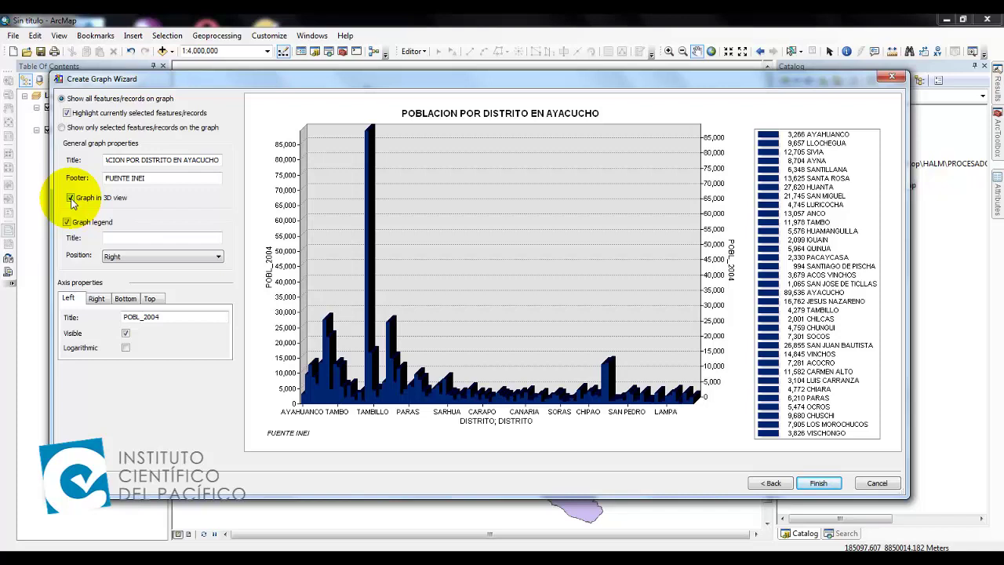
left_click(70, 198)
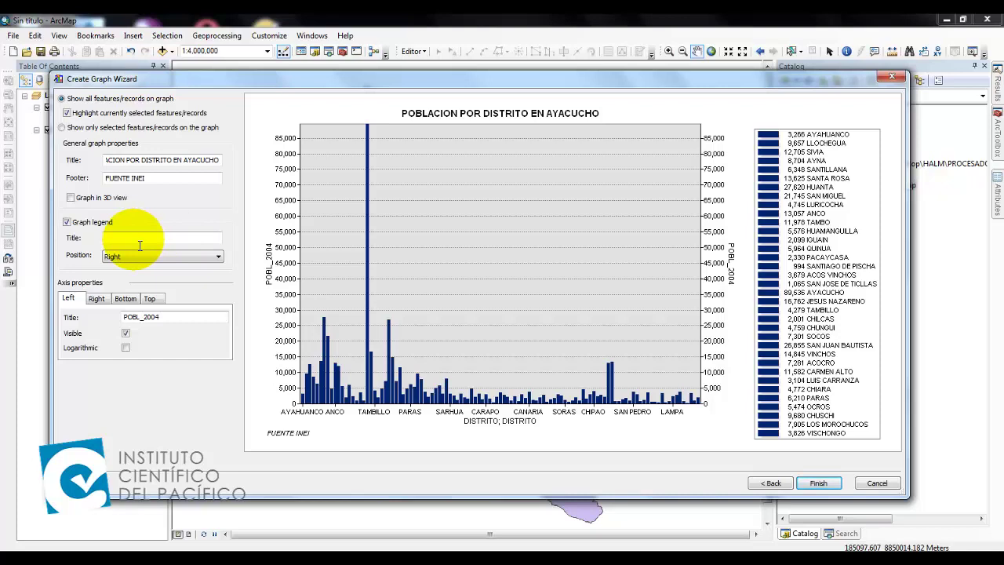
left_click(67, 222)
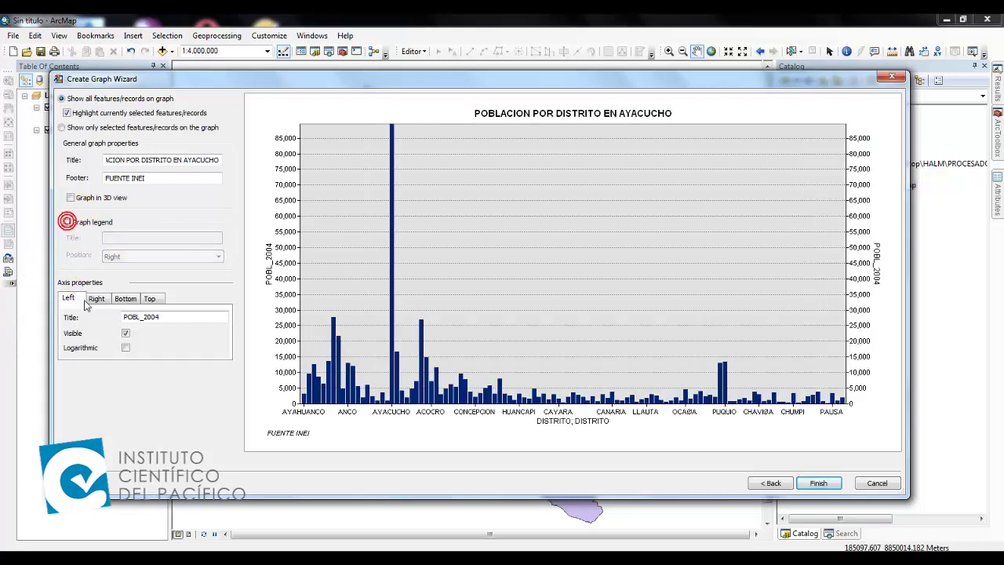
left_click(68, 223)
left_click(67, 223)
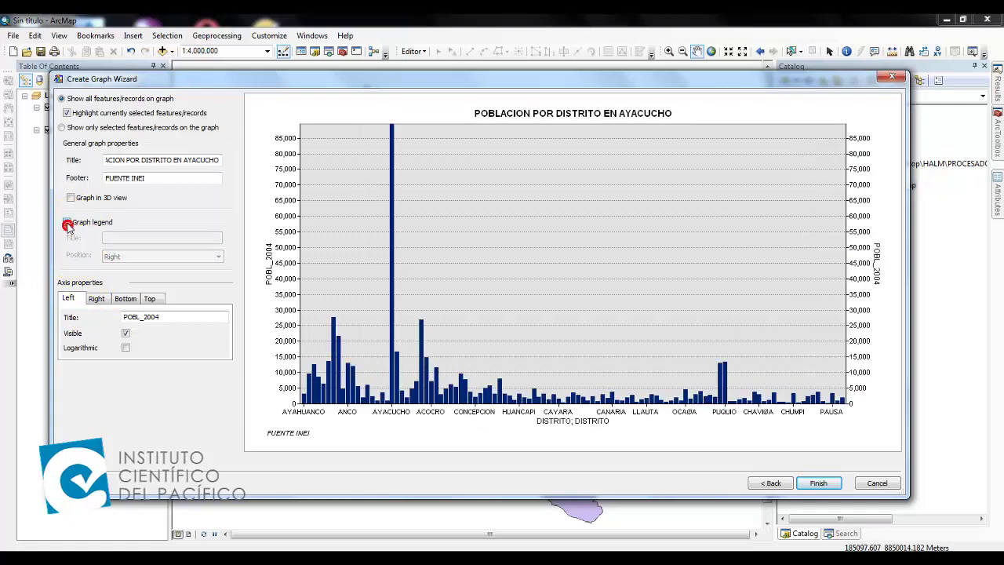
left_click(68, 224)
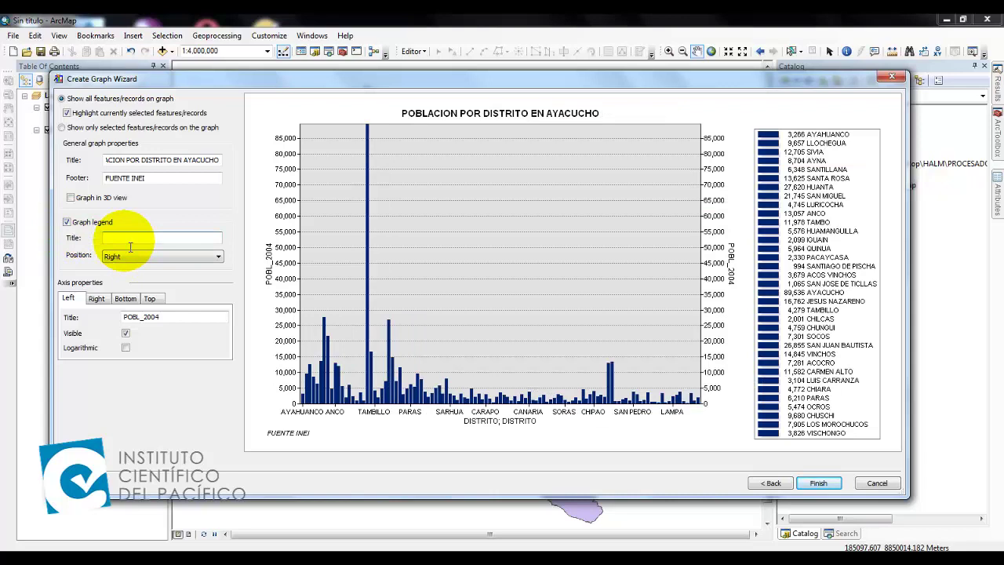
Step: Title the graph legend LEYENDA, try its Left and Top positions, and settle on Bottom
type("LEYENDA")
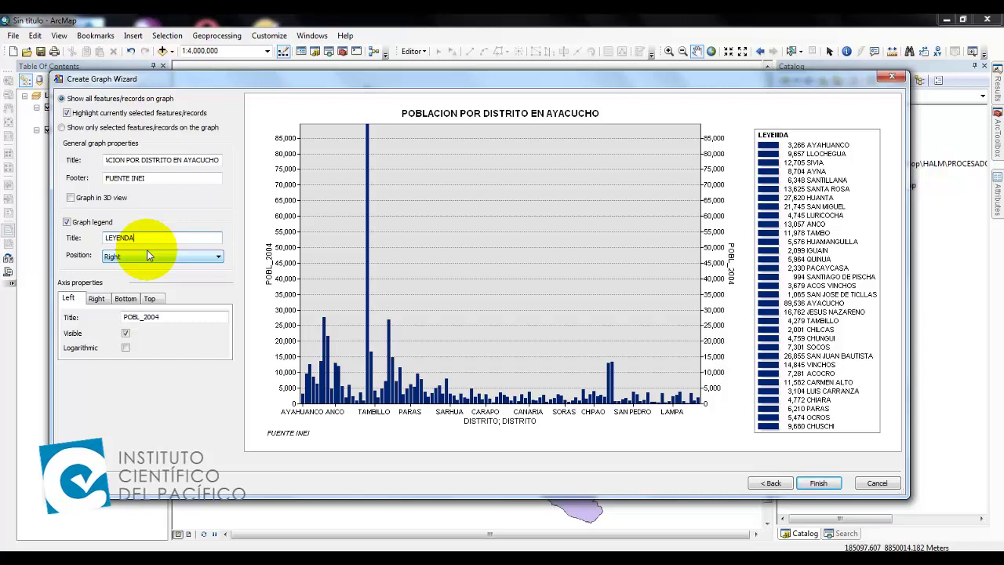
left_click(151, 256)
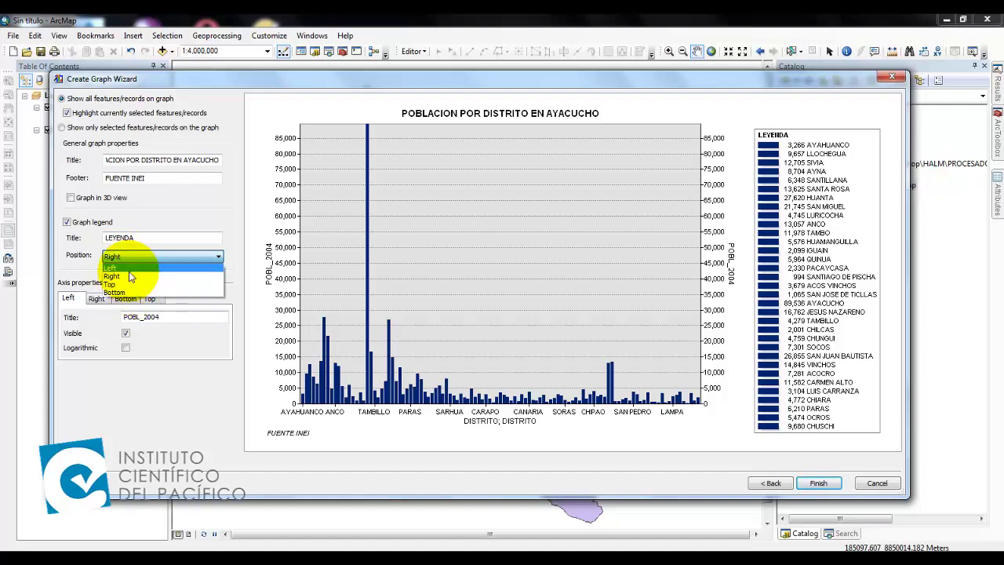
left_click(130, 268)
left_click(164, 257)
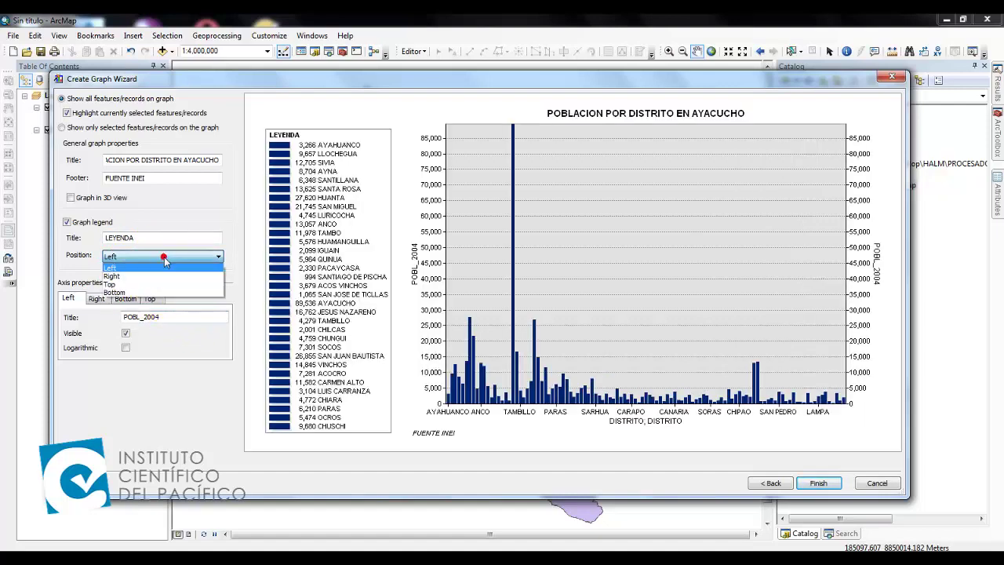
left_click(153, 284)
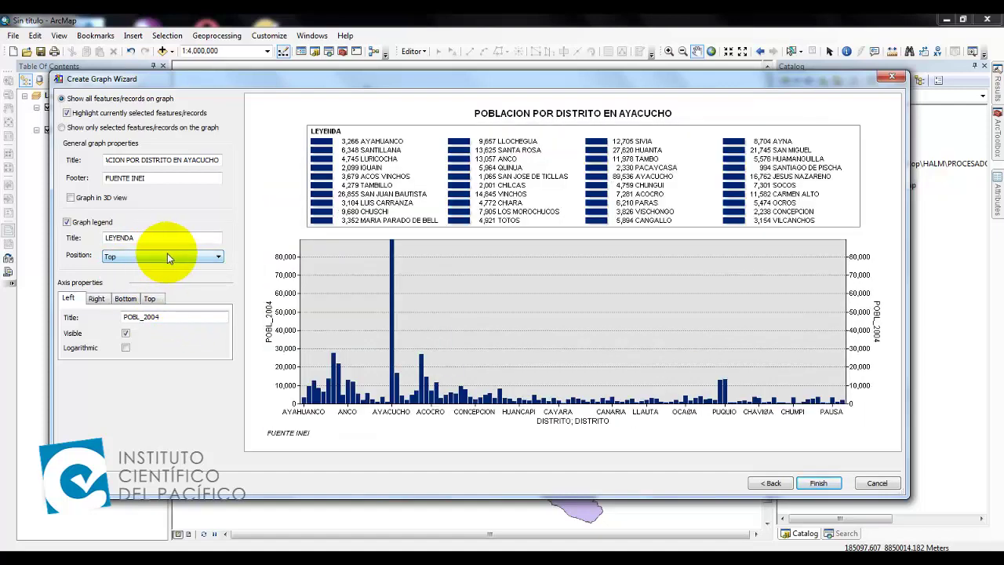
left_click(168, 257)
left_click(159, 291)
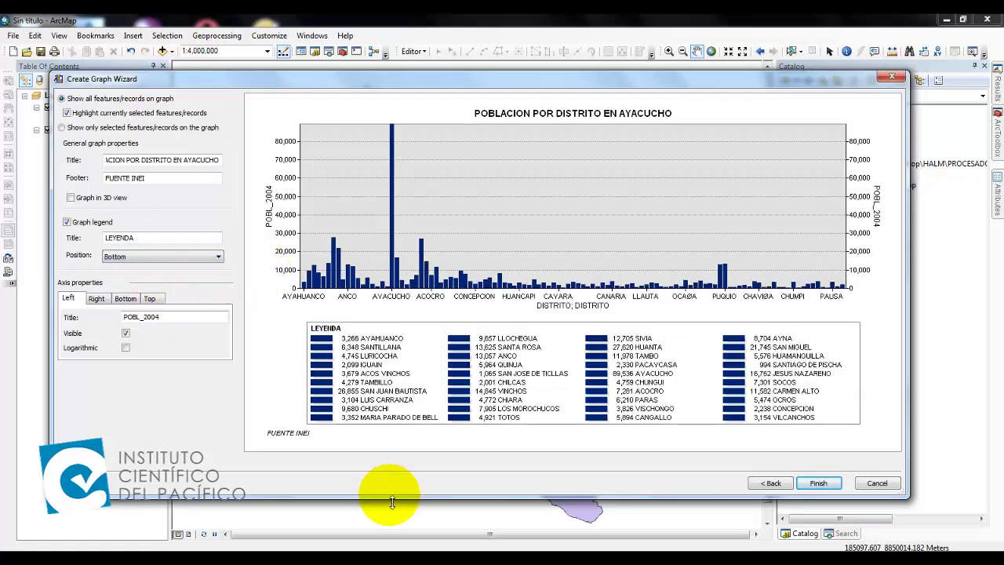
left_click_drag(389, 495, 392, 541)
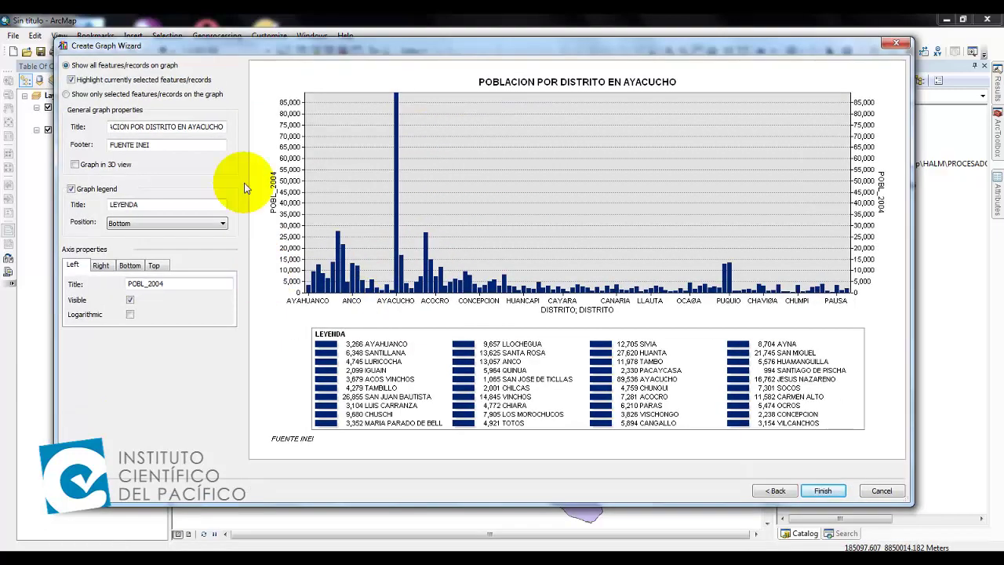
left_click_drag(441, 79, 445, 46)
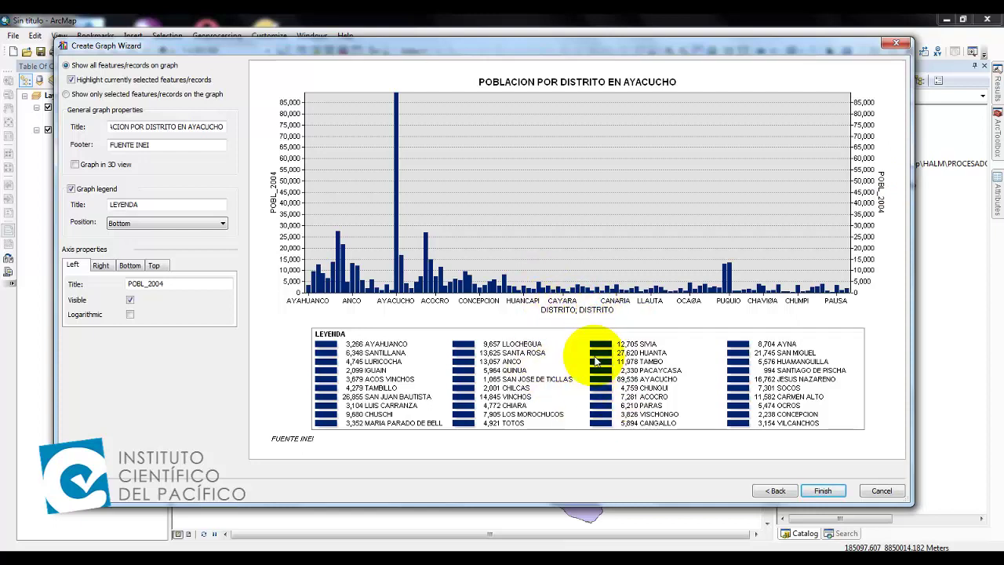
Step: Change the left axis title to POBLACION, and hide and restore that axis
left_click(74, 265)
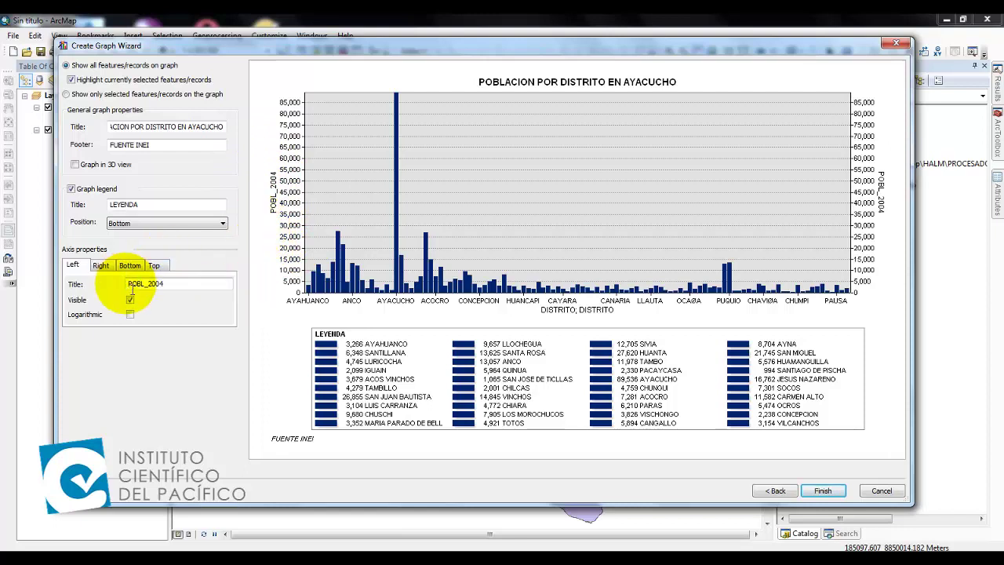
left_click(179, 289)
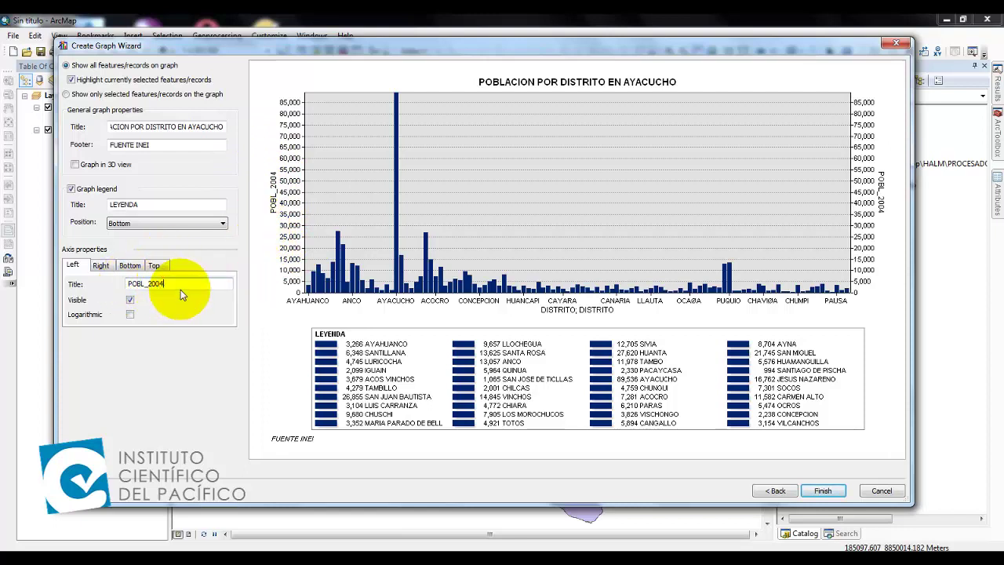
left_click_drag(164, 286, 149, 288)
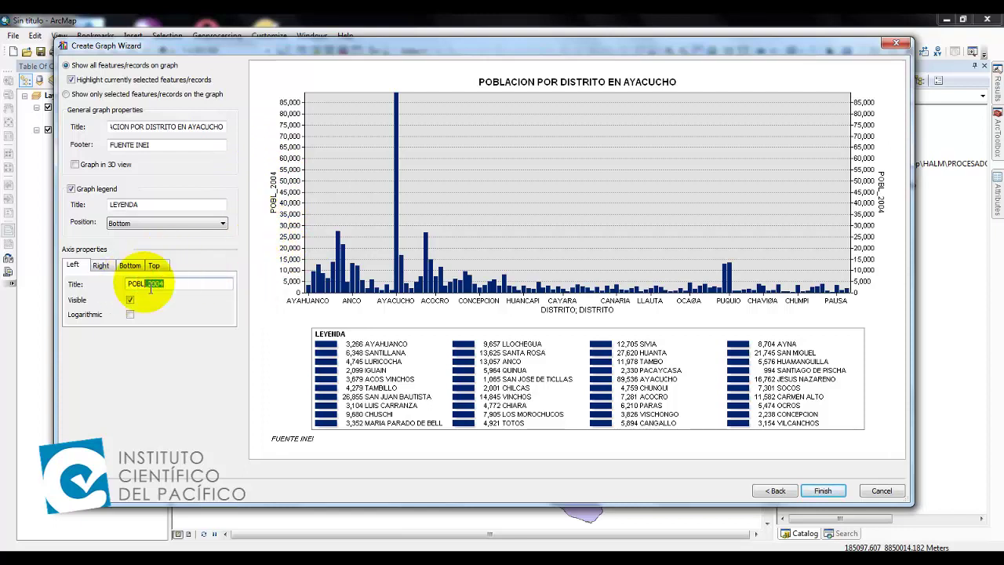
type("ACION")
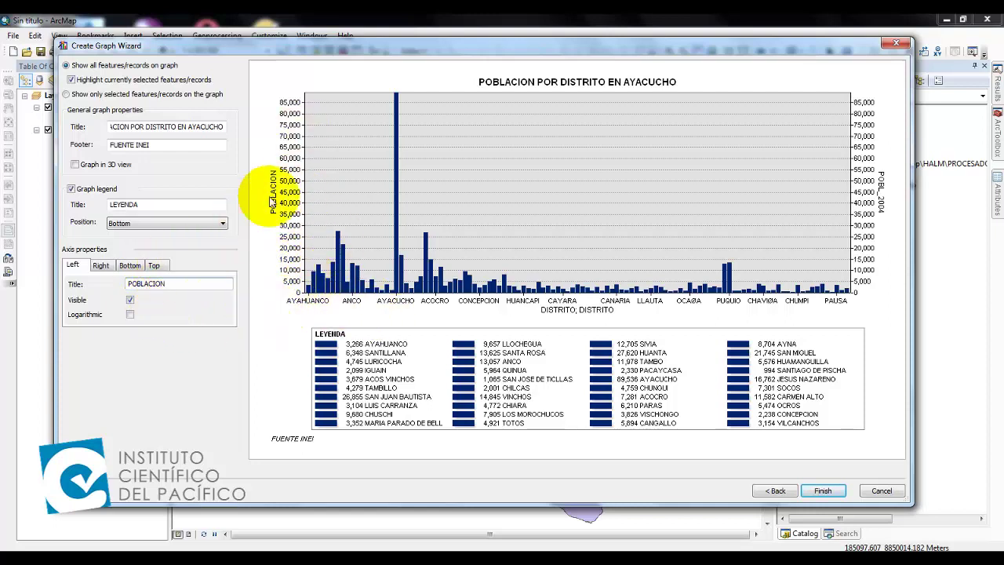
left_click(131, 300)
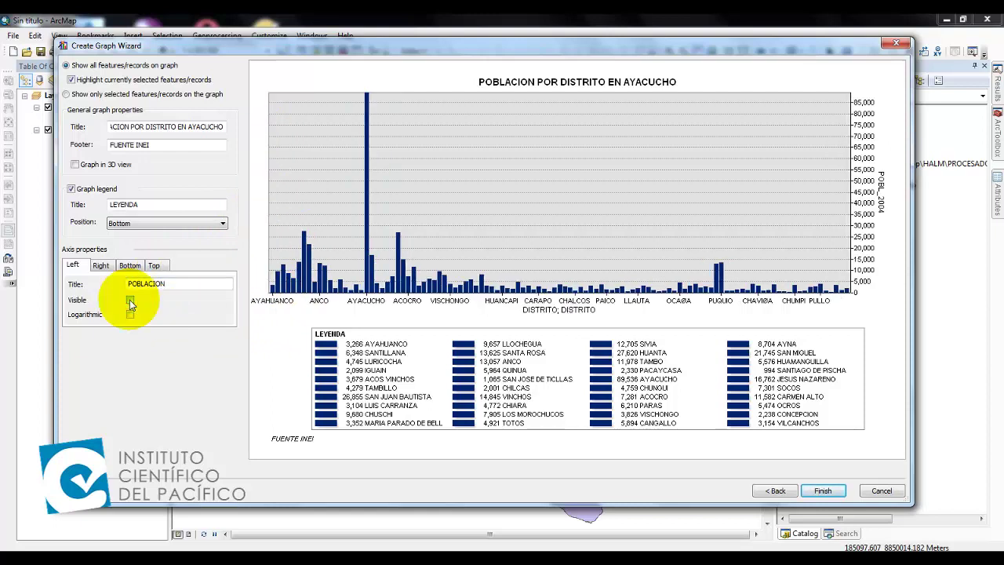
left_click(130, 300)
left_click(130, 300)
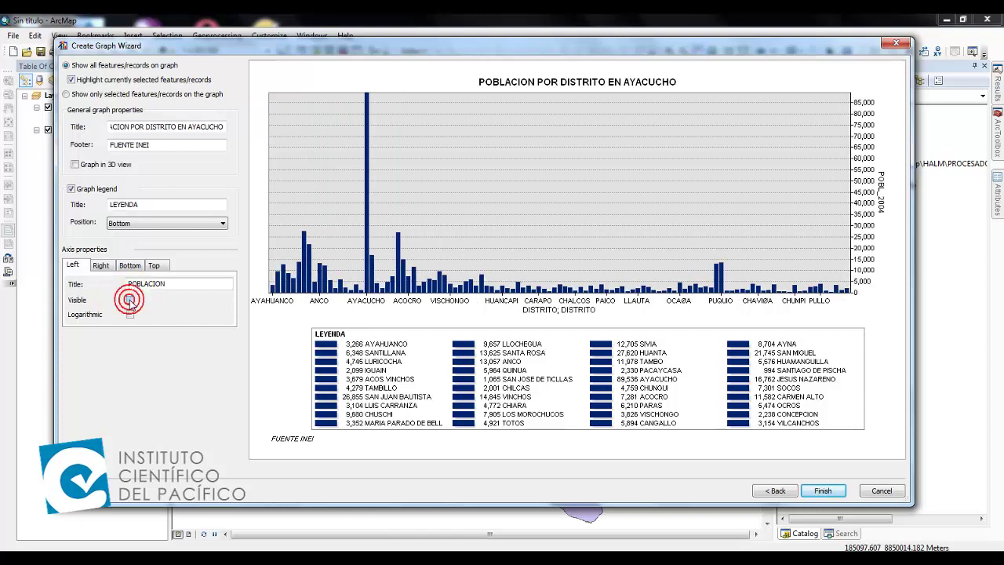
left_click(131, 300)
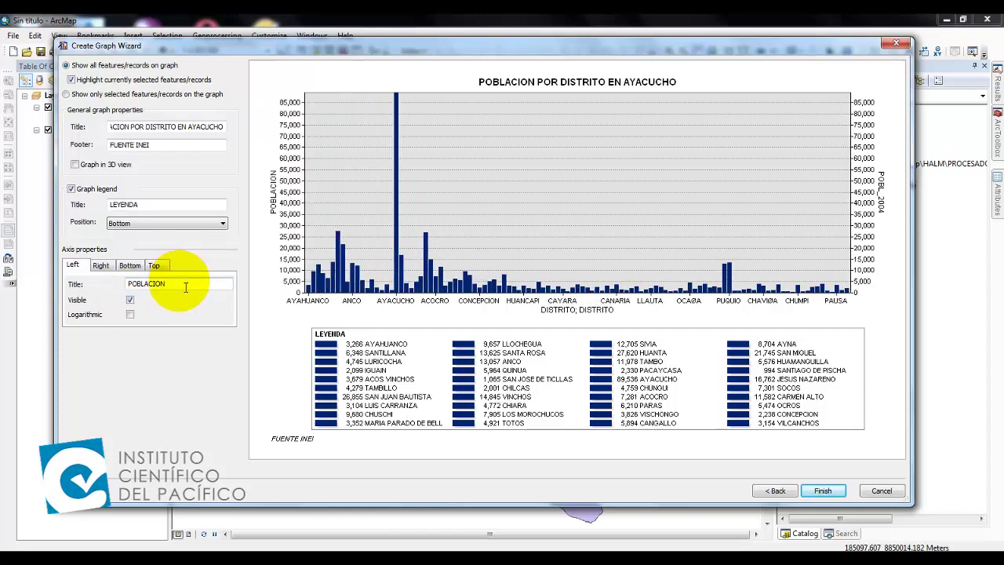
Step: Hide and restore the right axis of the graph, and change its title to POBLACION
left_click(103, 265)
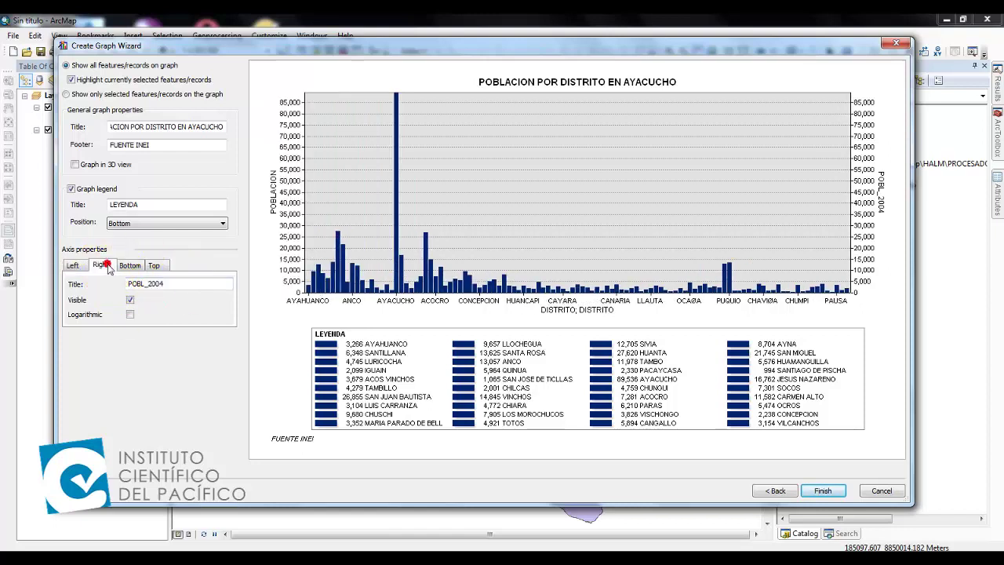
left_click(131, 301)
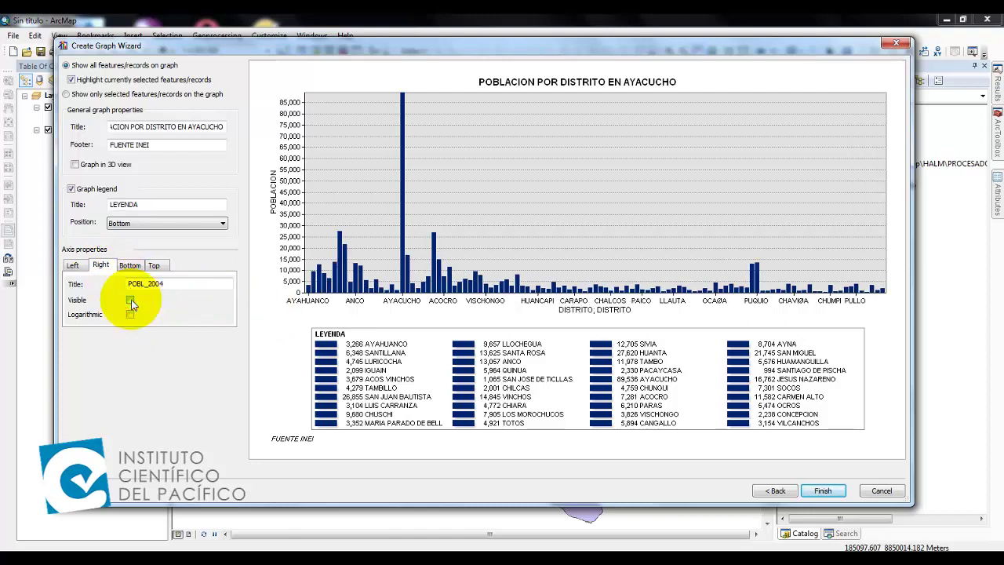
left_click(130, 301)
left_click(131, 301)
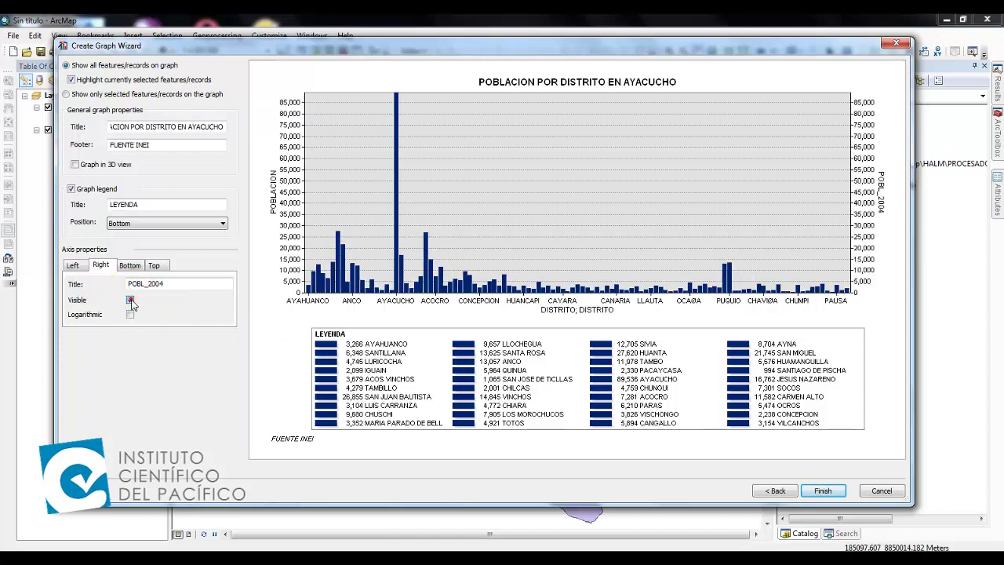
left_click(130, 302)
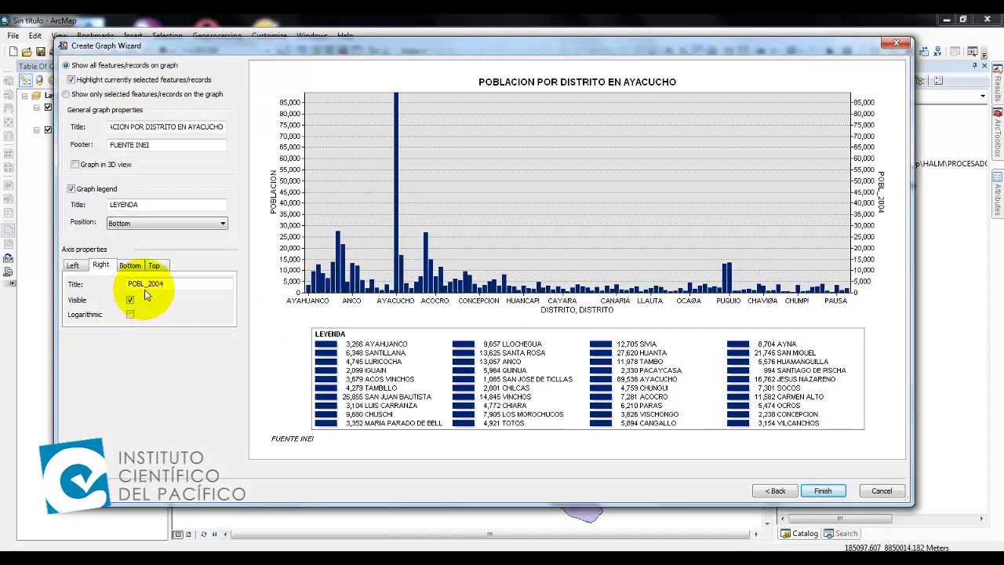
double_click(168, 284)
type("POBLACION")
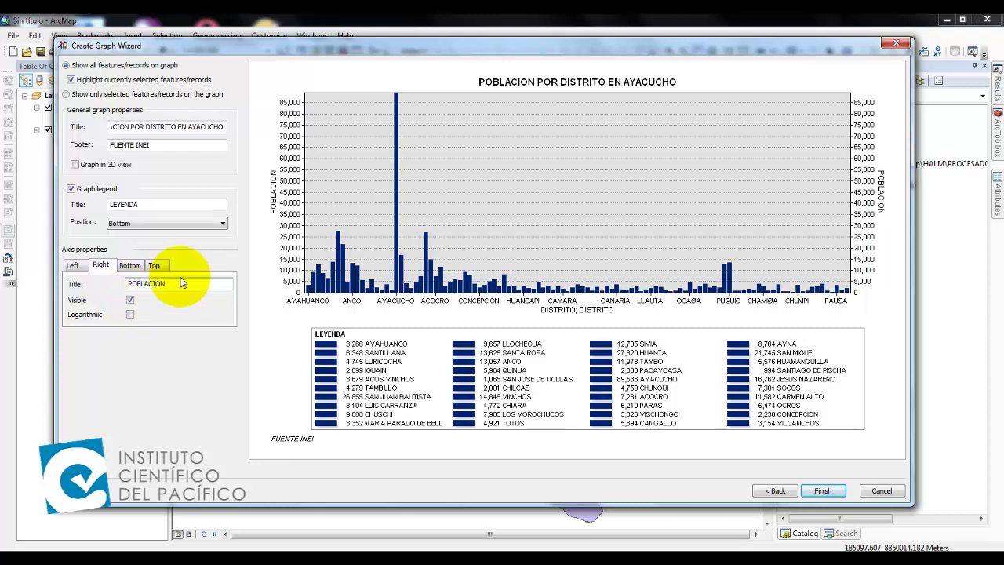
Step: Hide and restore the bottom axis of the graph, and shorten its title to DISTRITO
left_click(134, 268)
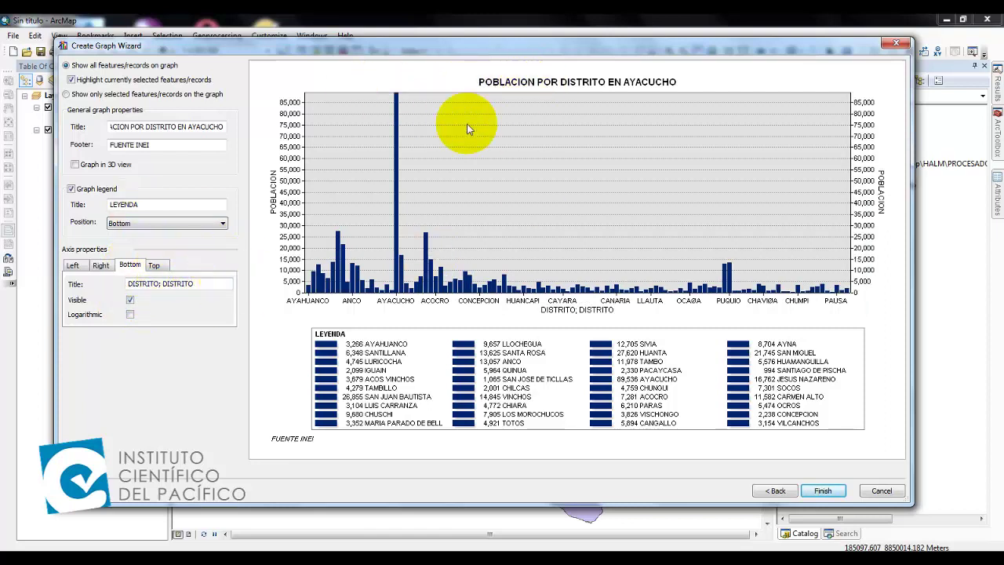
left_click(130, 301)
left_click(130, 301)
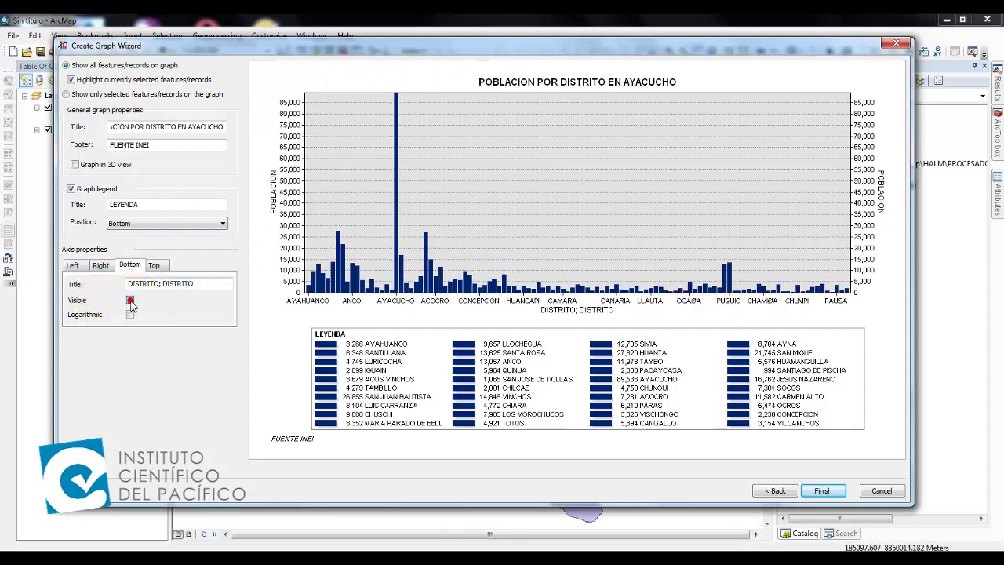
left_click(193, 284)
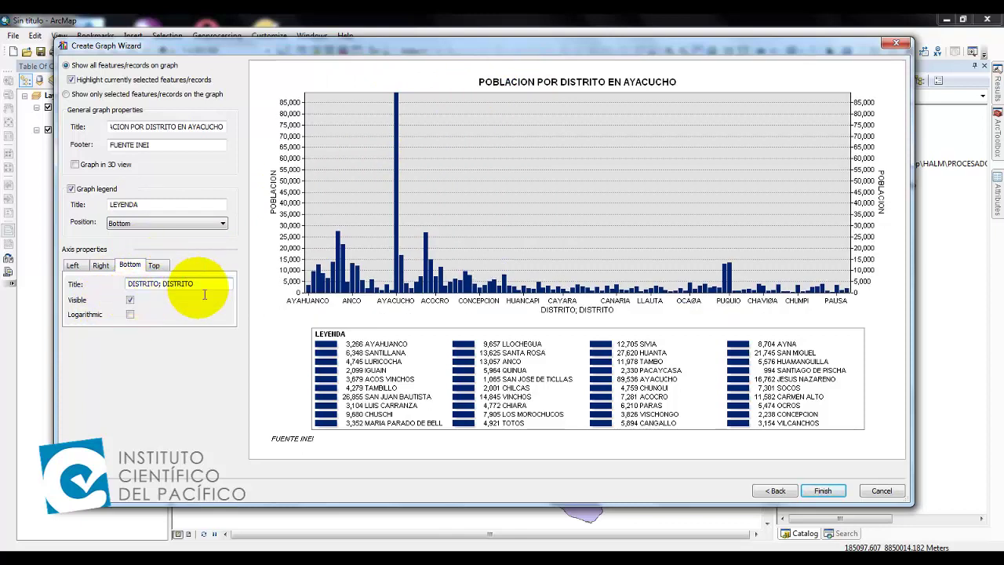
left_click_drag(195, 283, 165, 285)
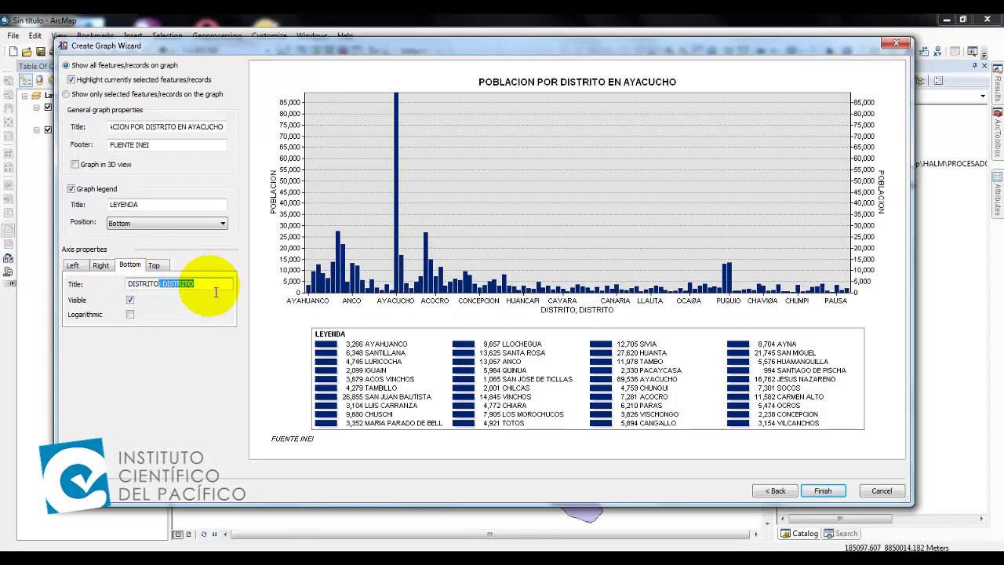
key("BackSpace")
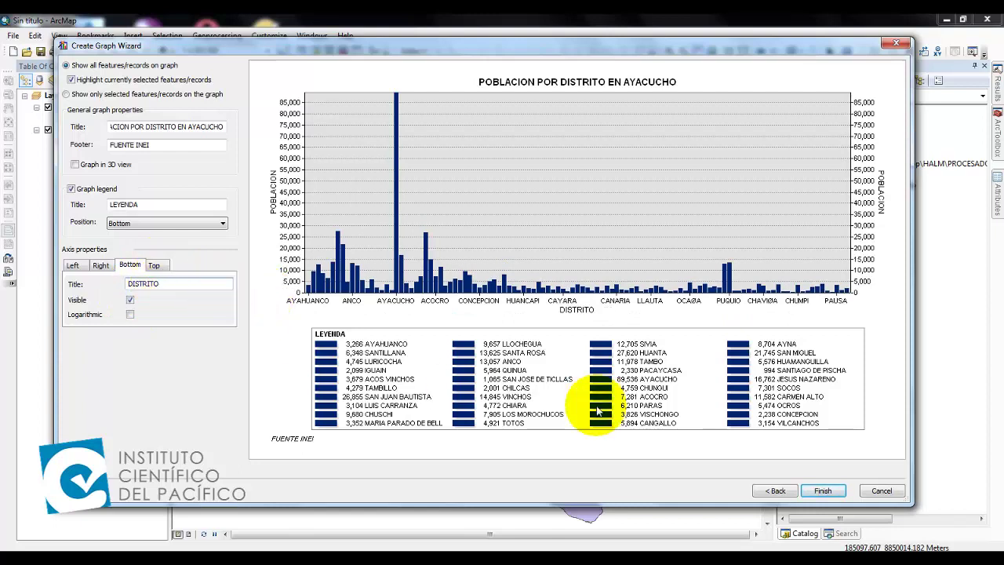
left_click(581, 311)
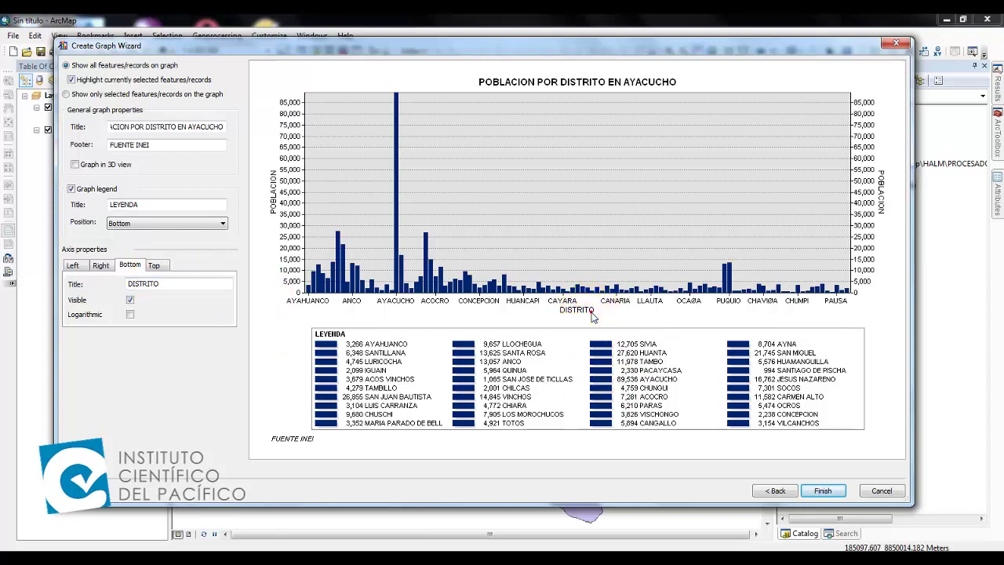
left_click(583, 312)
Step: Turn off the visibility of the graph's top axis
left_click(154, 265)
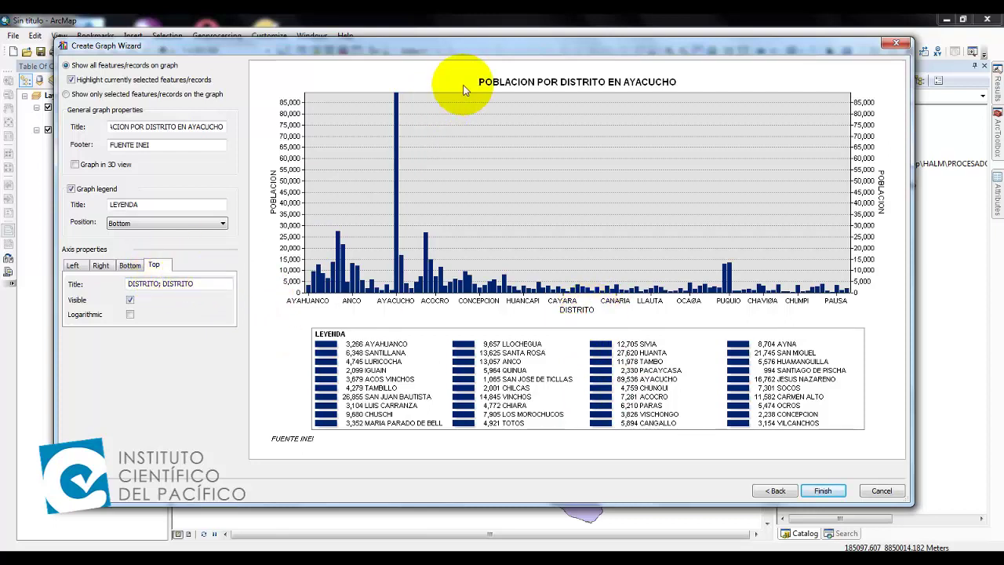
left_click(204, 285)
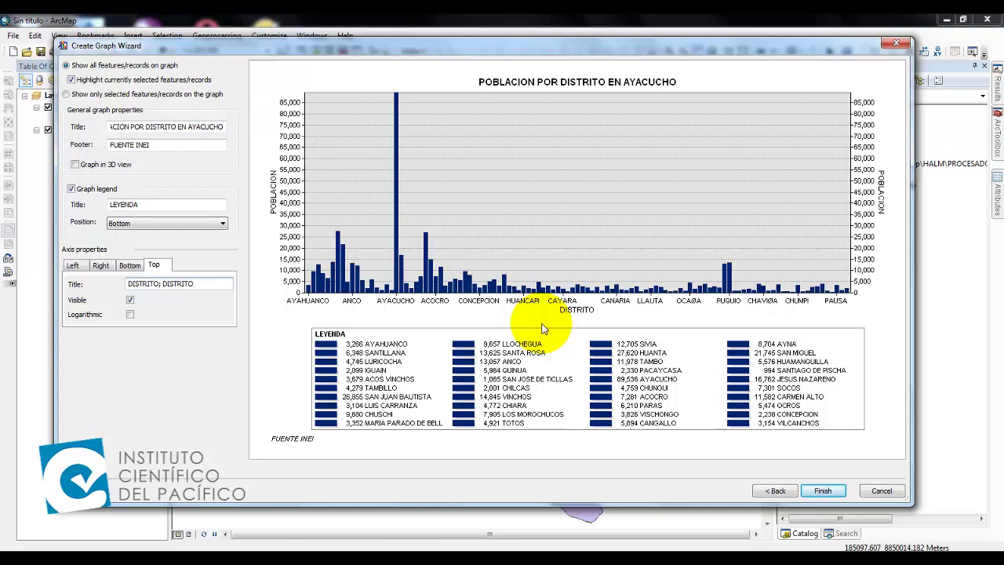
left_click(130, 301)
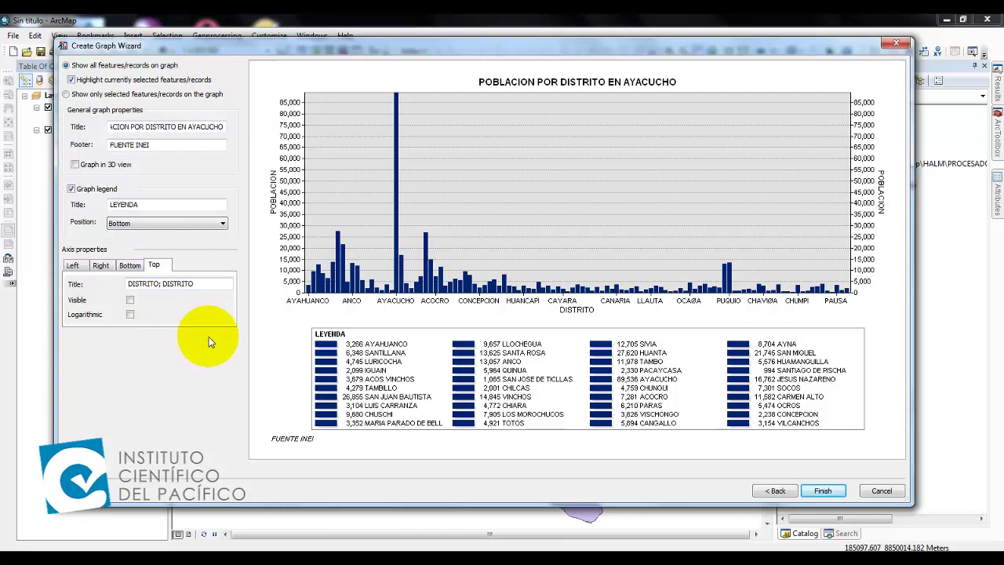
left_click(129, 300)
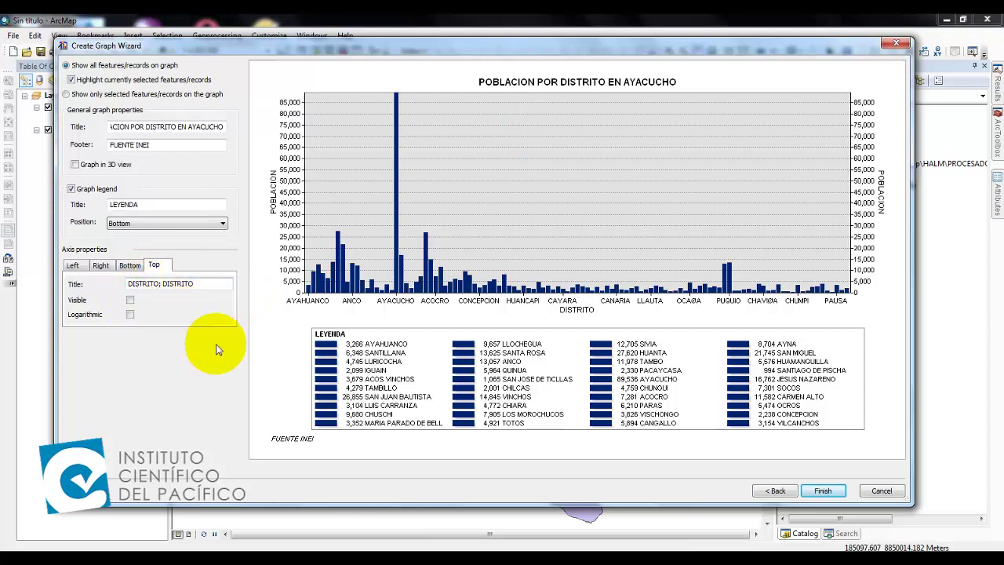
Step: Finish creating the graph, then enlarge its window and reposition it over the map
left_click(75, 267)
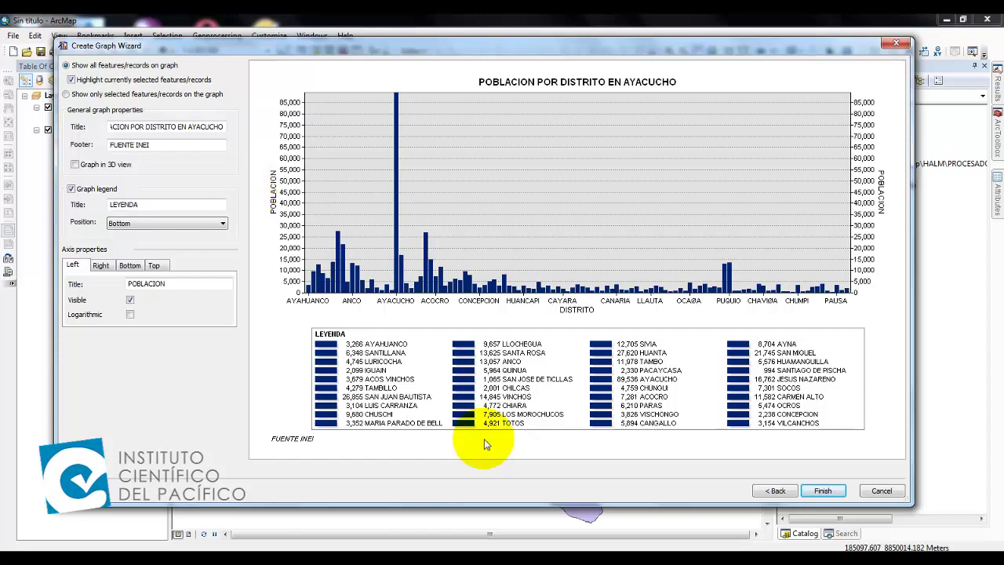
left_click(823, 491)
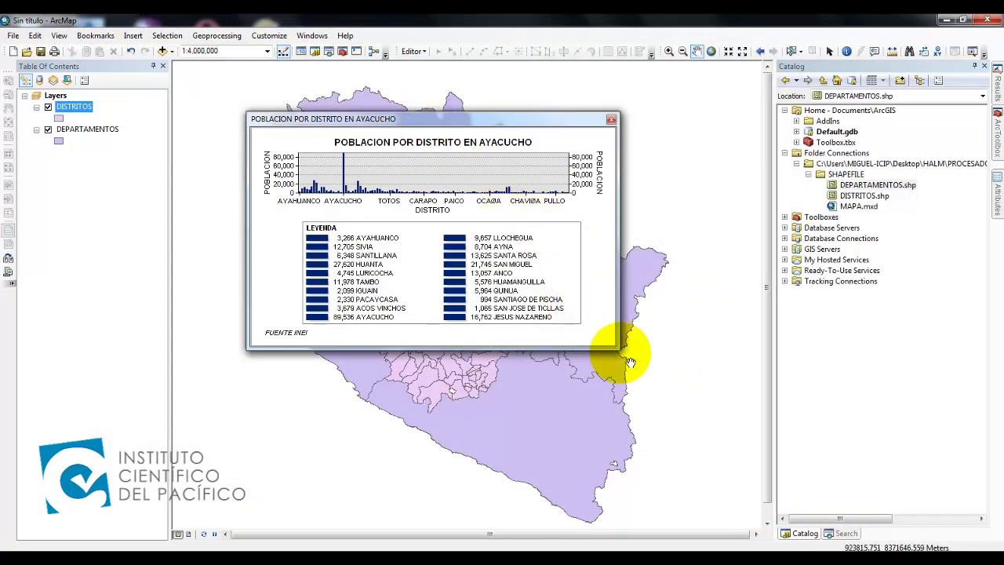
left_click_drag(440, 119, 397, 107)
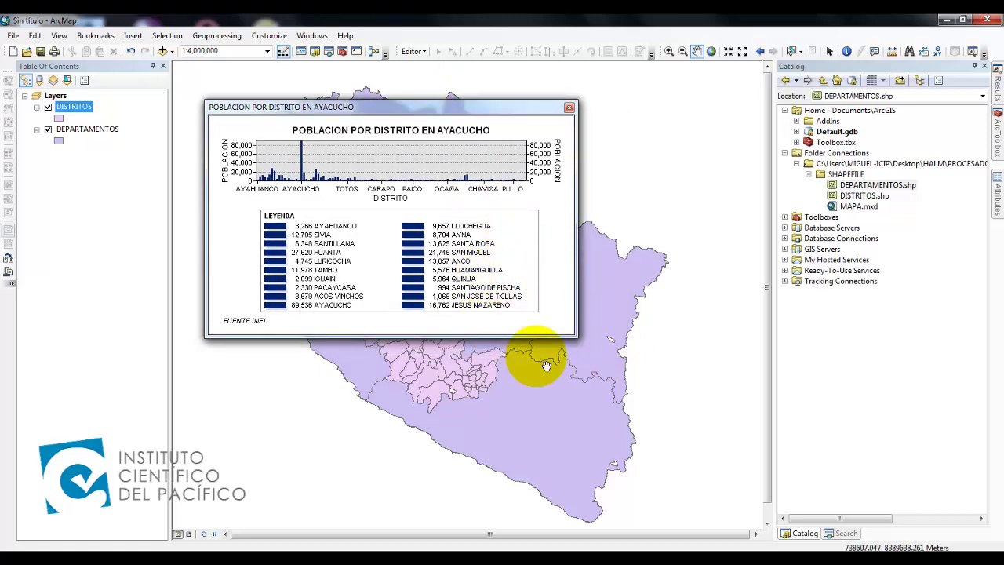
left_click_drag(579, 341, 822, 527)
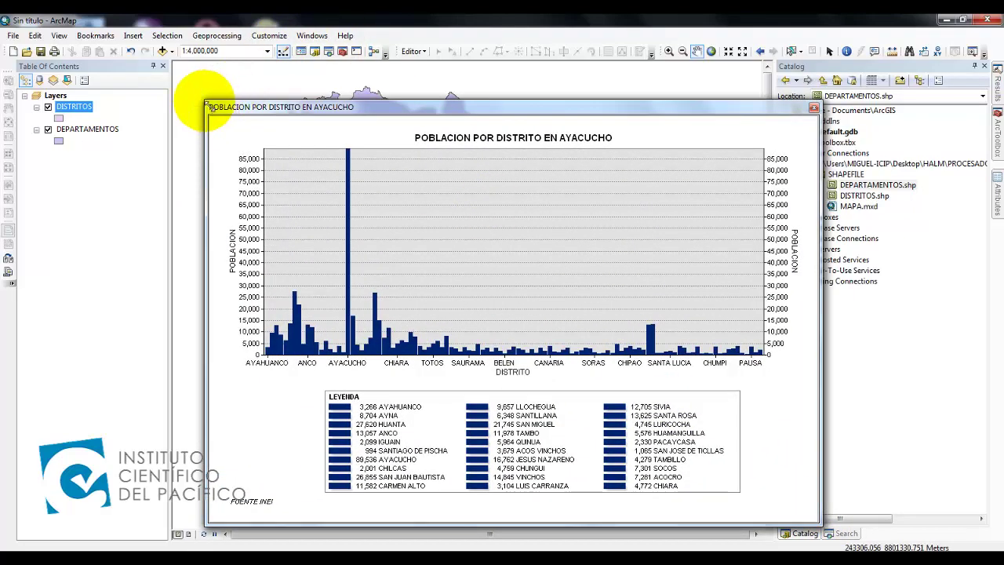
left_click_drag(206, 105, 141, 39)
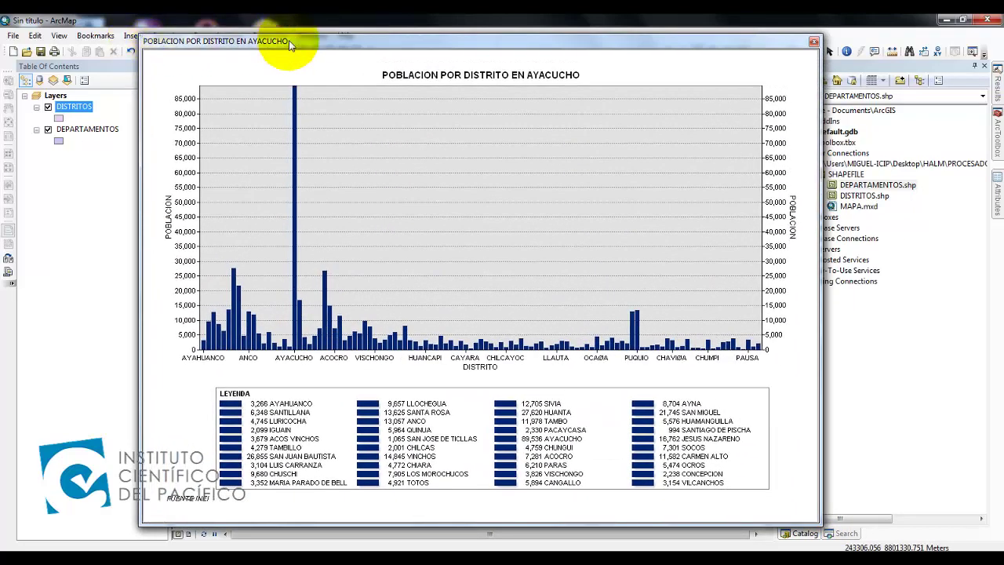
left_click_drag(359, 46, 375, 41)
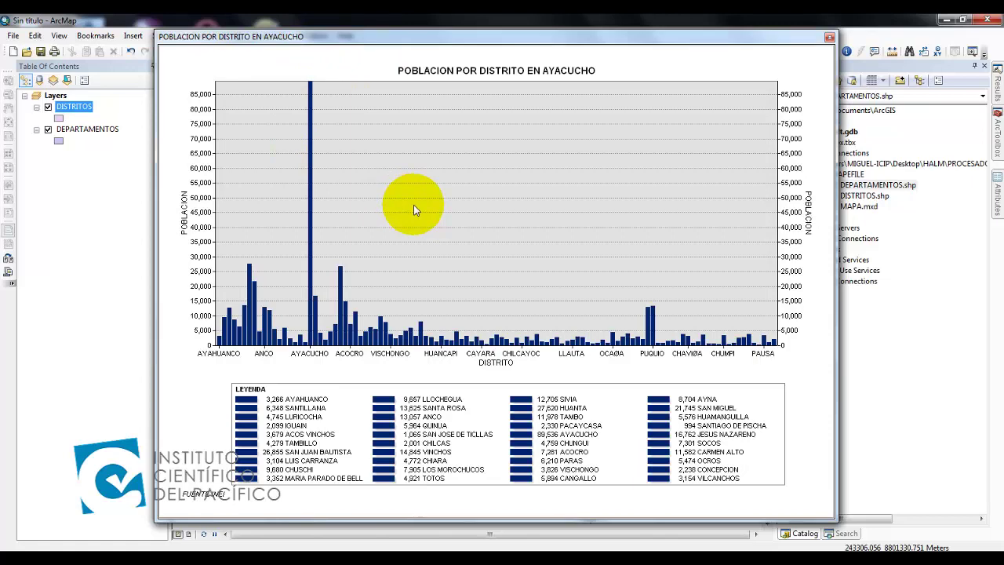
Step: Reposition the finished population graph window over the map, then close it
left_click_drag(471, 36, 447, 42)
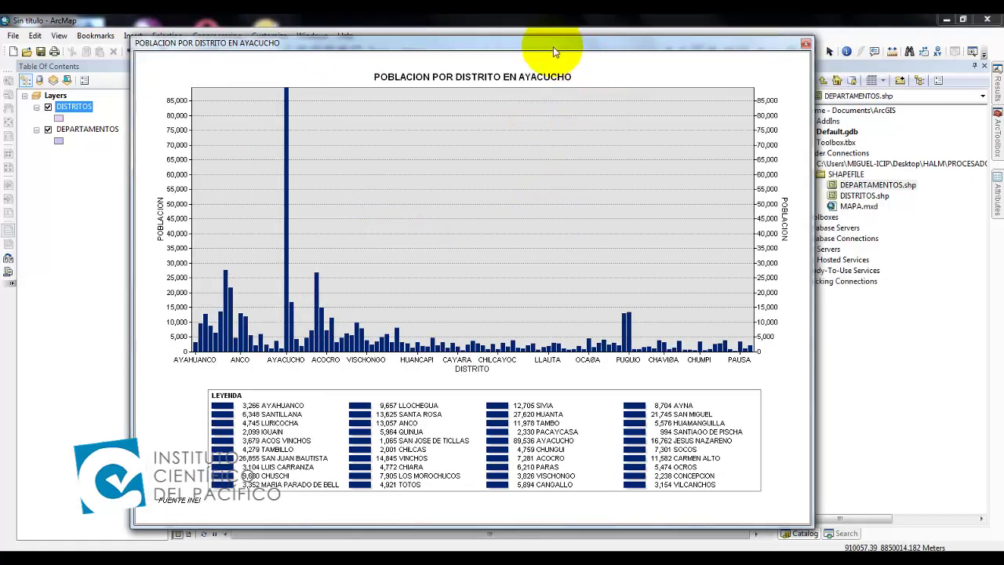
left_click_drag(553, 47, 535, 51)
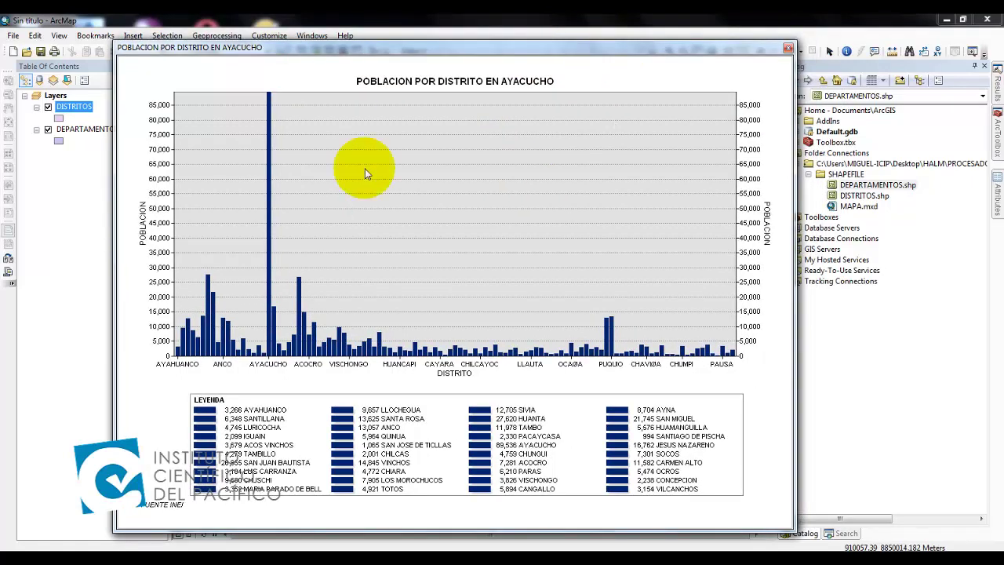
left_click(787, 50)
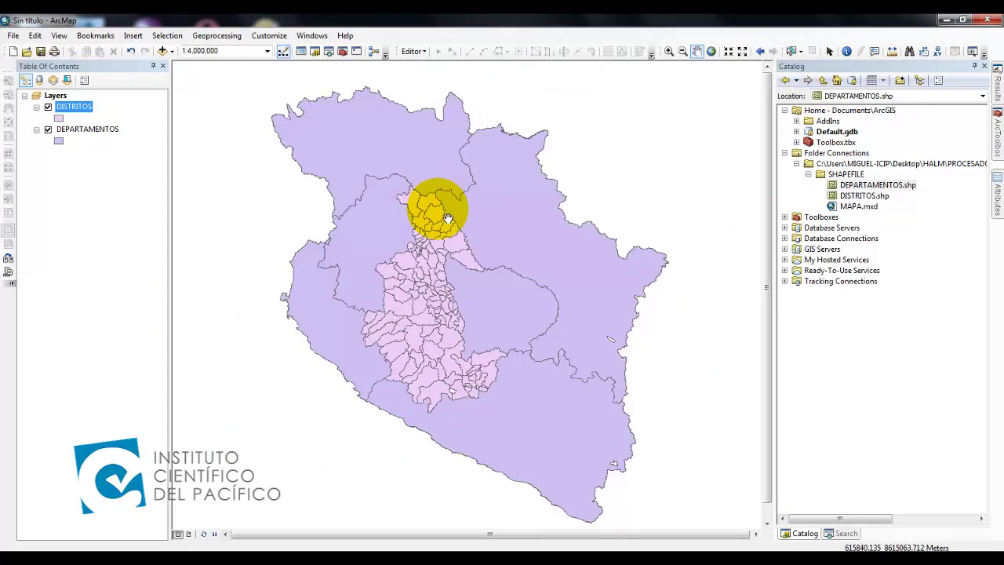
Step: Start a new graph from the DISTRITOS layer and set its graph type to Vertical Line
left_click(53, 36)
mouse_move(125, 79)
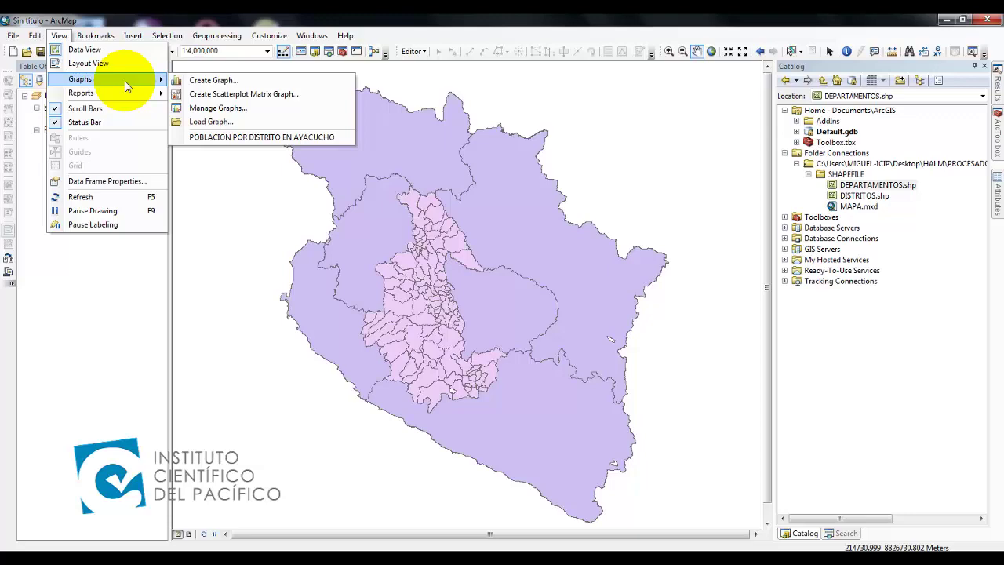
left_click(202, 83)
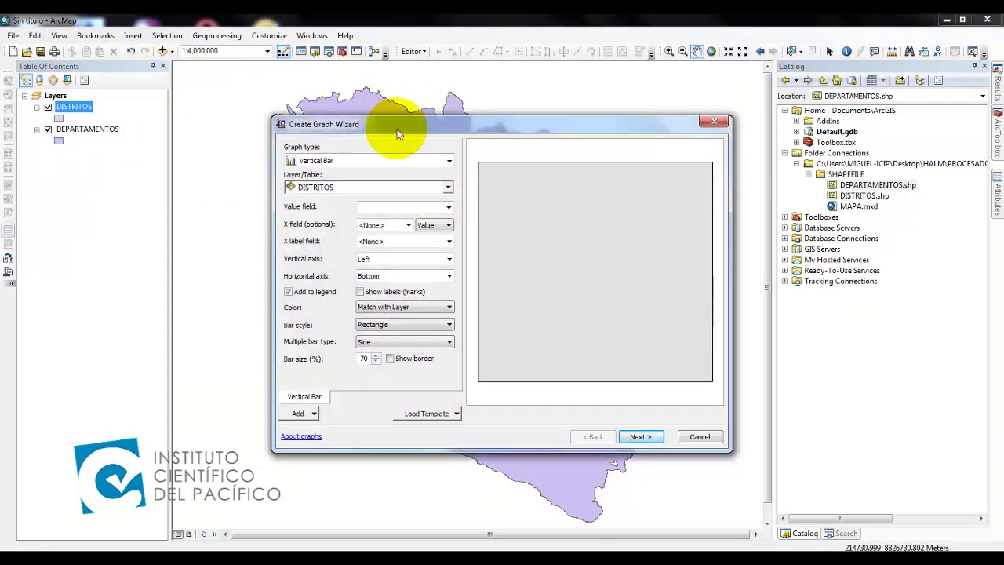
left_click_drag(390, 133, 360, 118)
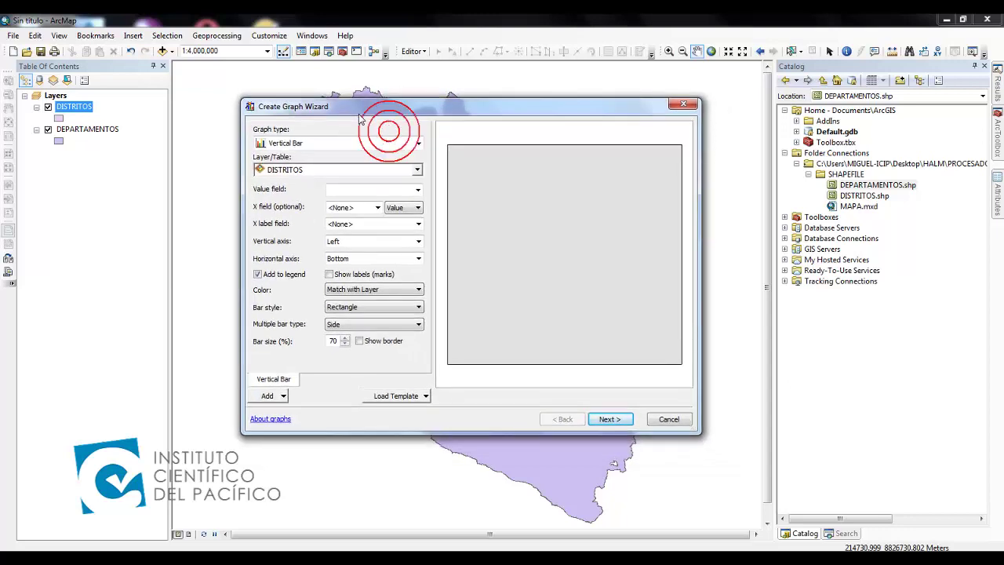
left_click(418, 143)
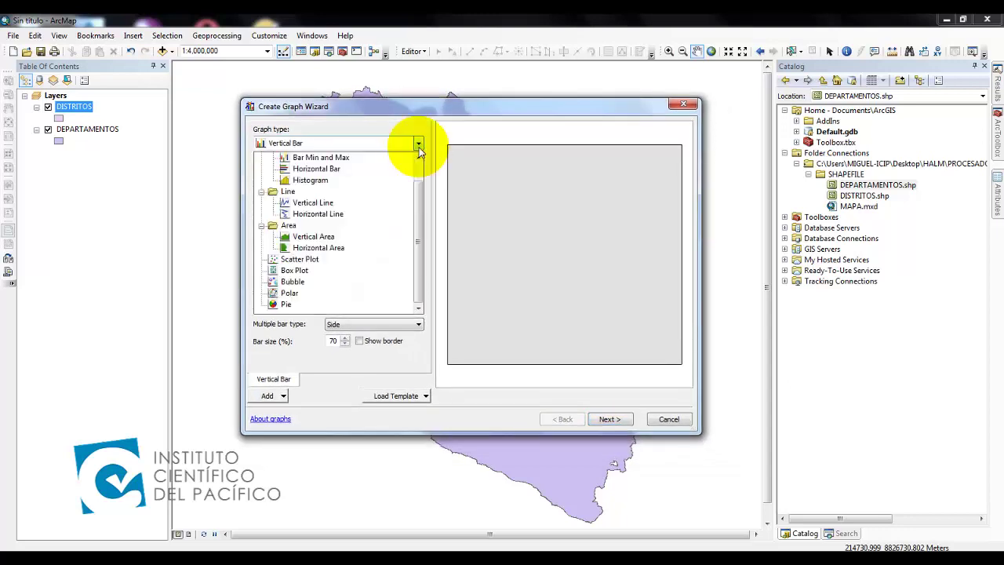
left_click(313, 203)
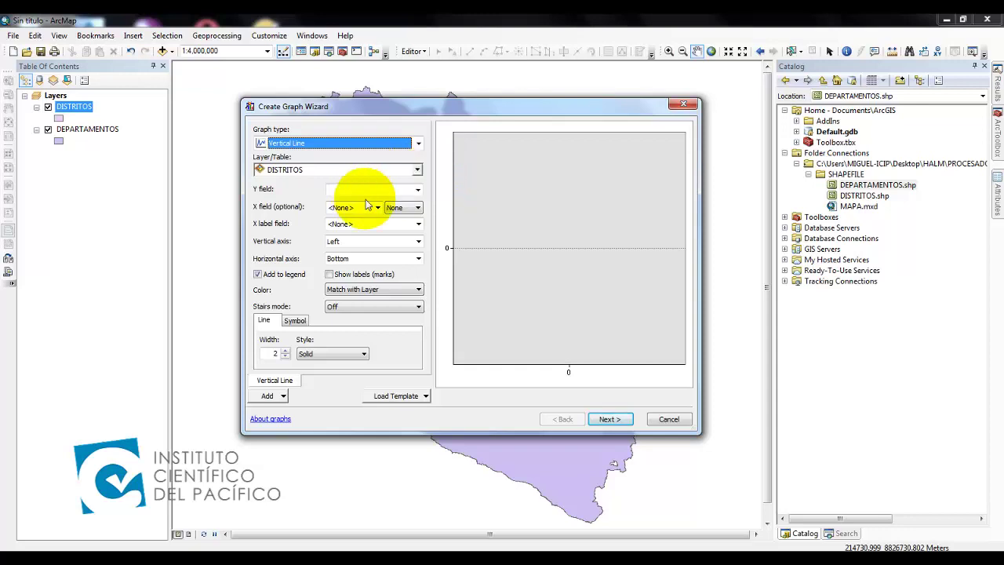
Step: Set the line graph's Y field to HAB_KM, and both its X field and X label field to DISTRITO
left_click(416, 189)
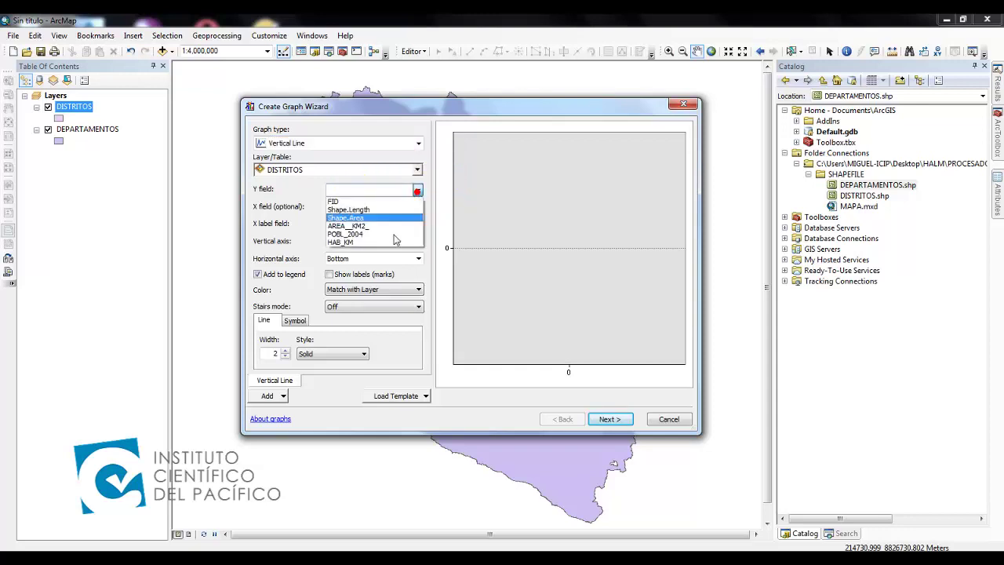
left_click(361, 243)
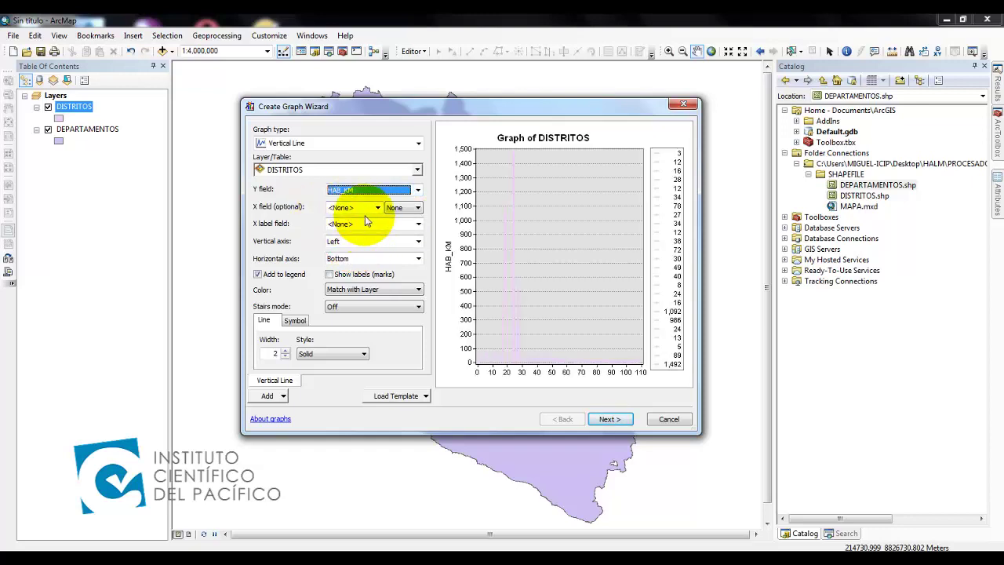
left_click(378, 207)
left_click(350, 235)
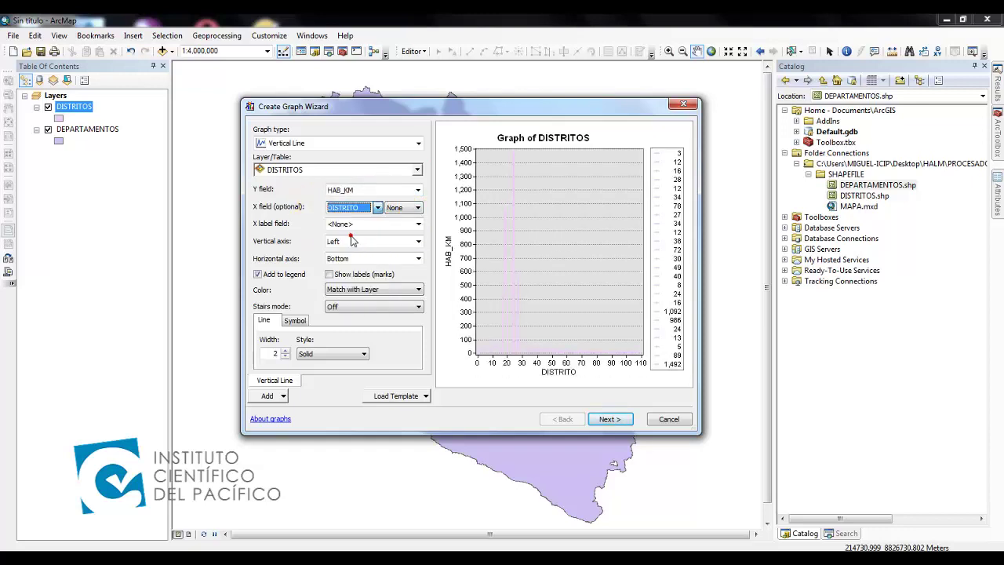
left_click(417, 224)
left_click(344, 251)
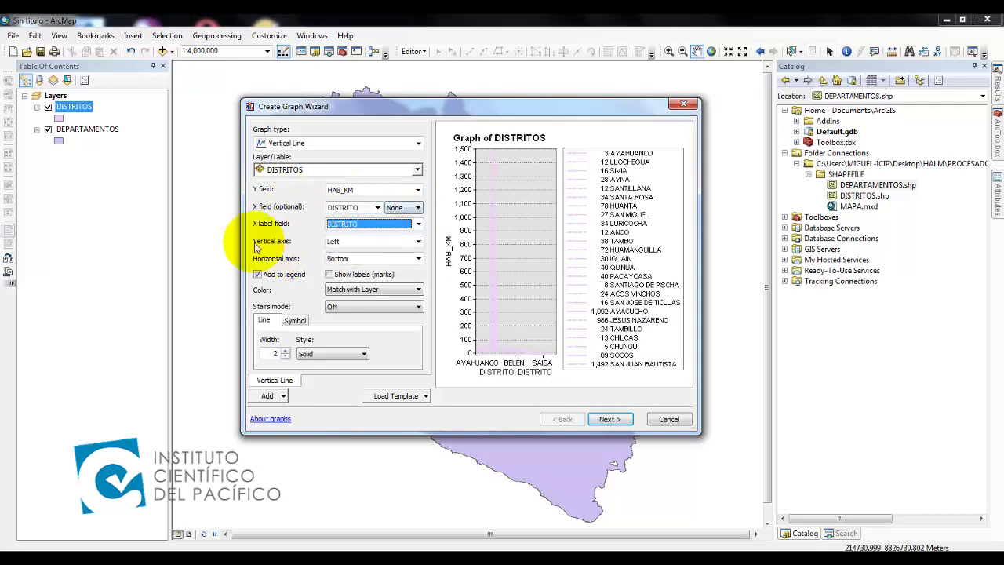
Step: Widen the graph wizard, look at the X field's sorting options without changing them, and reposition the wizard
left_click_drag(243, 240, 141, 240)
left_click(312, 210)
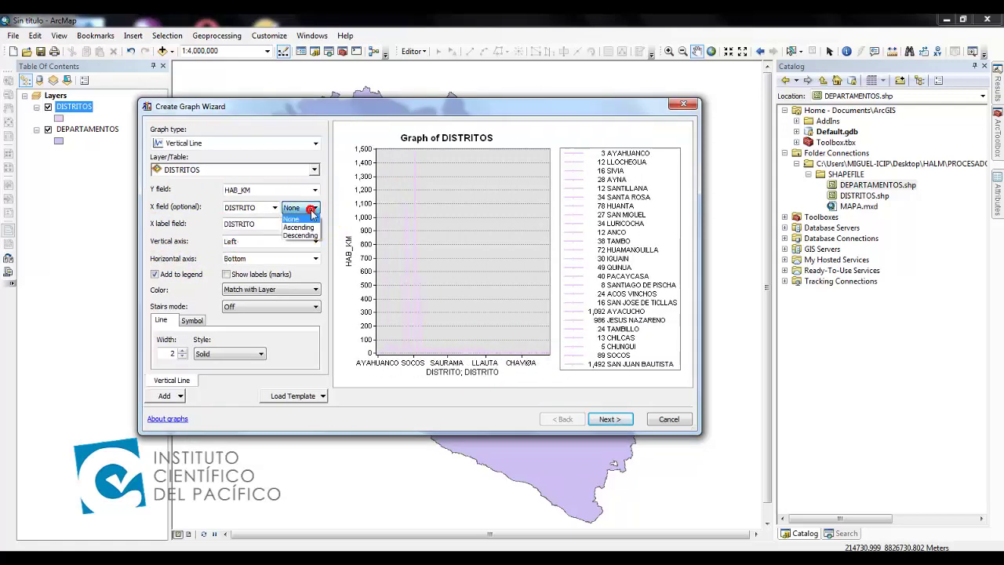
left_click_drag(392, 104, 455, 76)
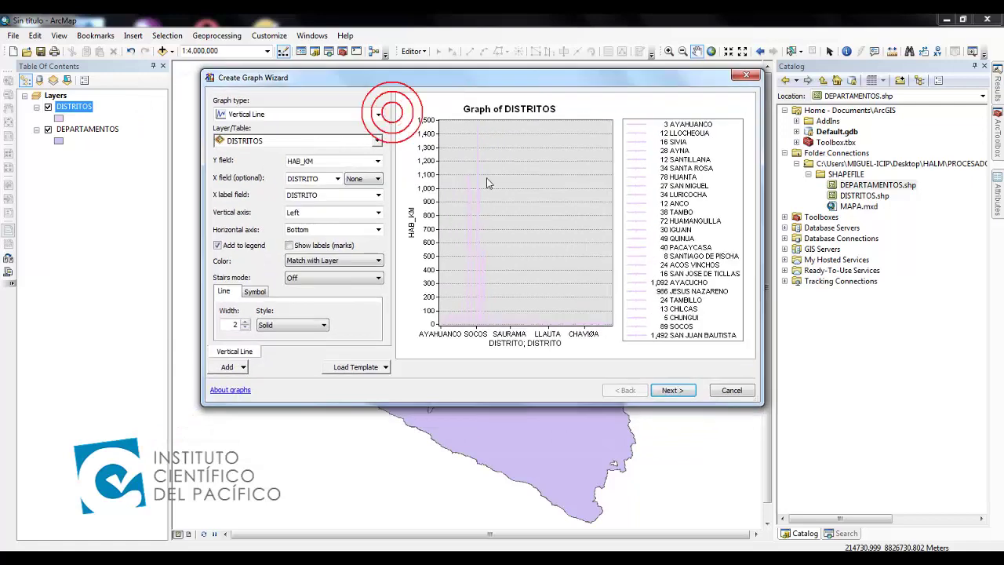
left_click(414, 173)
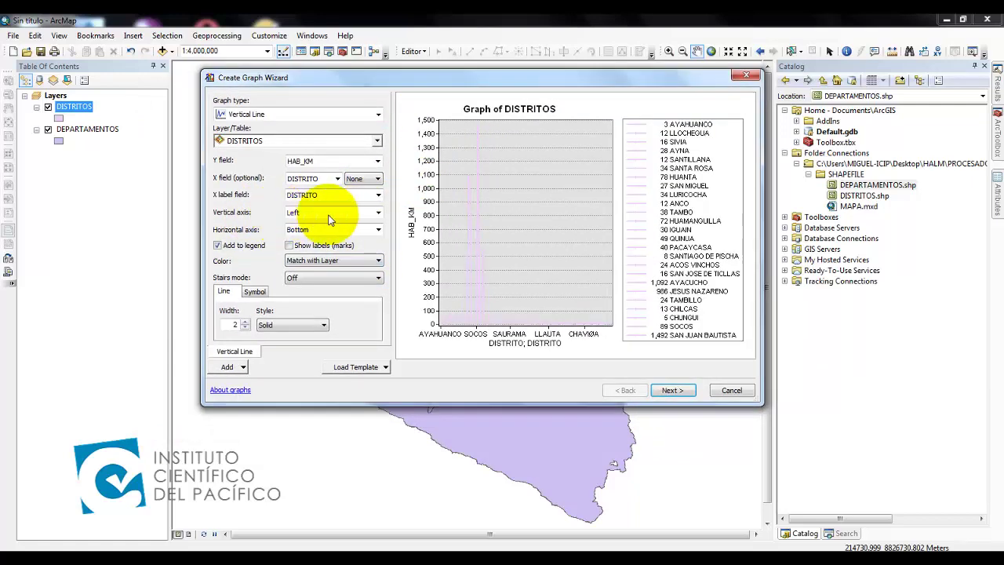
Step: Set the graph's vertical axis to Left and Right and its horizontal axis to Top and Bottom, widening the wizard further
left_click(377, 214)
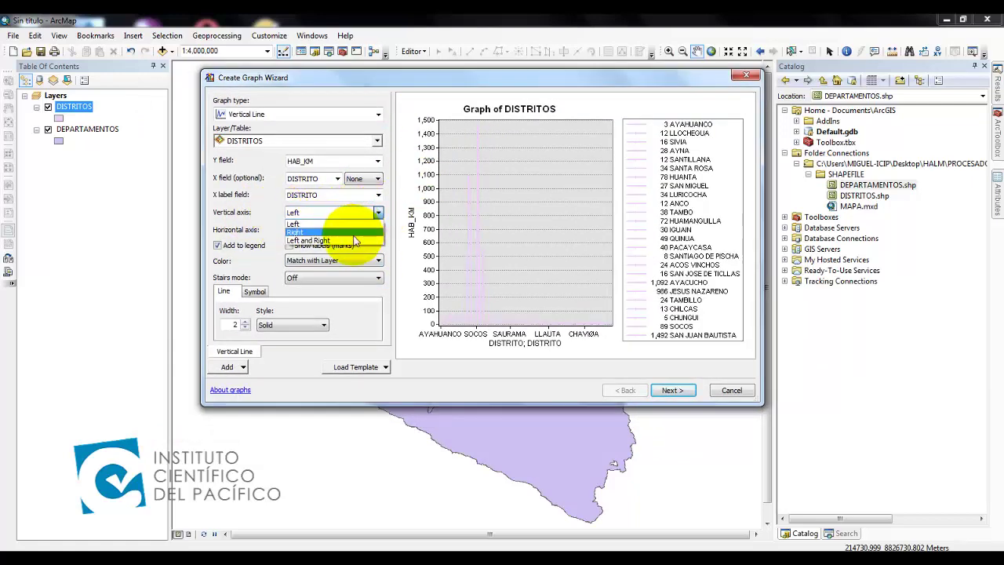
left_click(355, 240)
left_click_drag(202, 206, 10, 196)
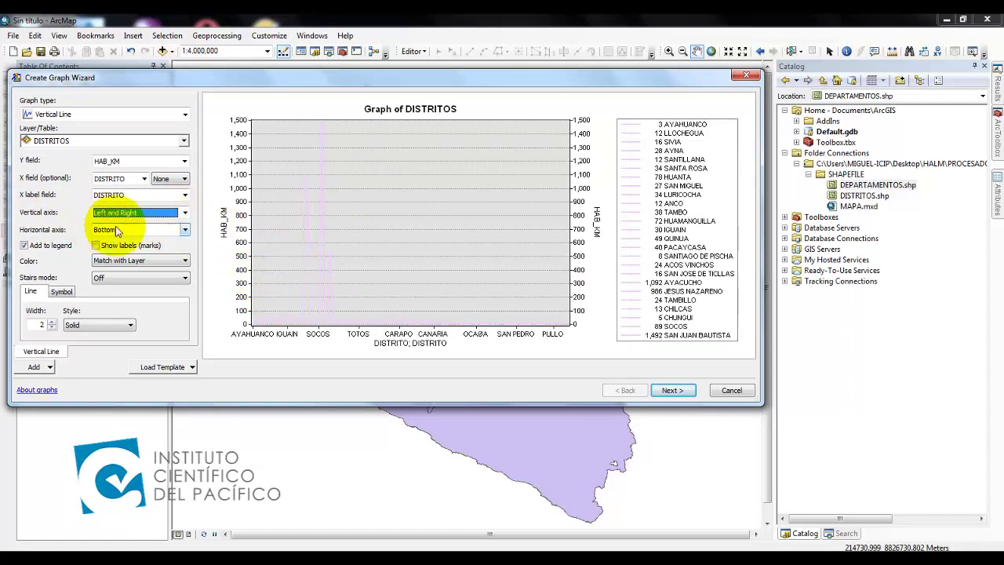
left_click(185, 229)
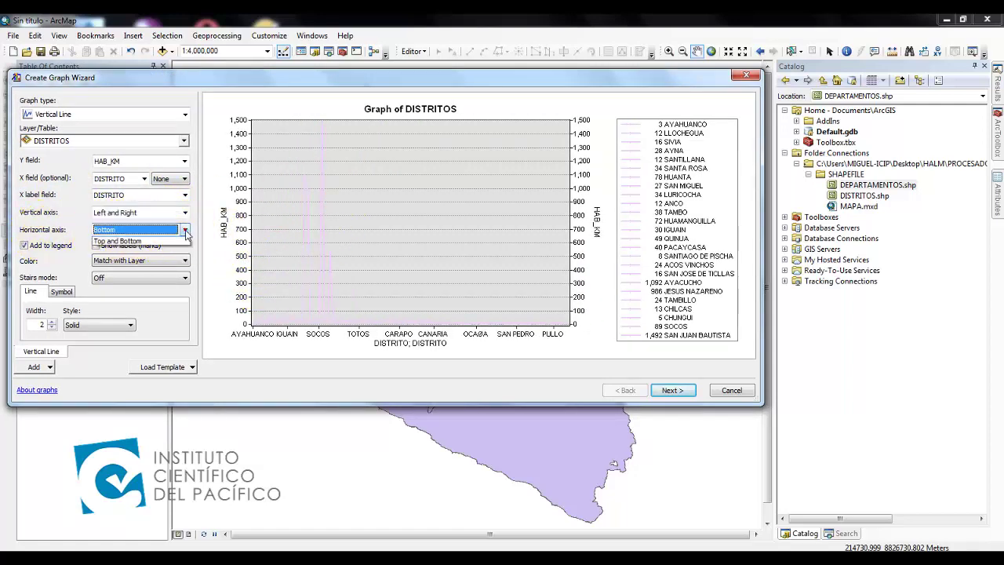
left_click(146, 254)
left_click(273, 140)
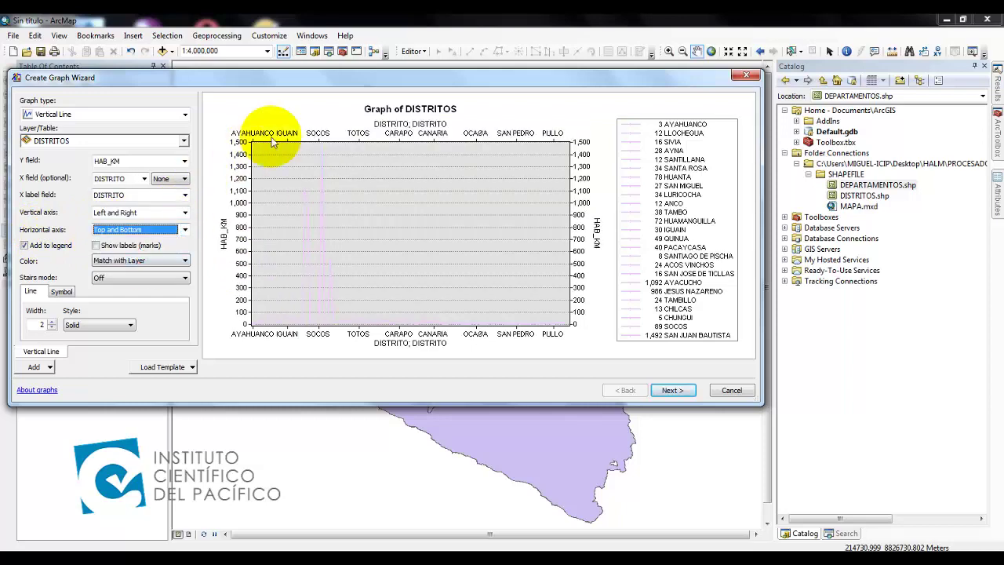
left_click_drag(317, 77, 406, 64)
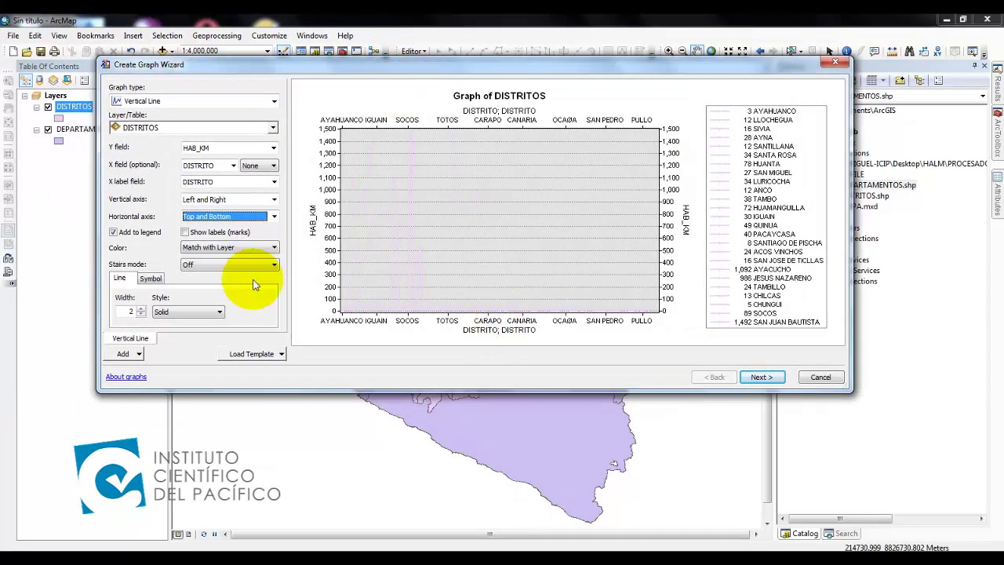
Step: Toggle the graph's data labels on and off, then remove the series from the legend and add it back
left_click(185, 232)
left_click(185, 232)
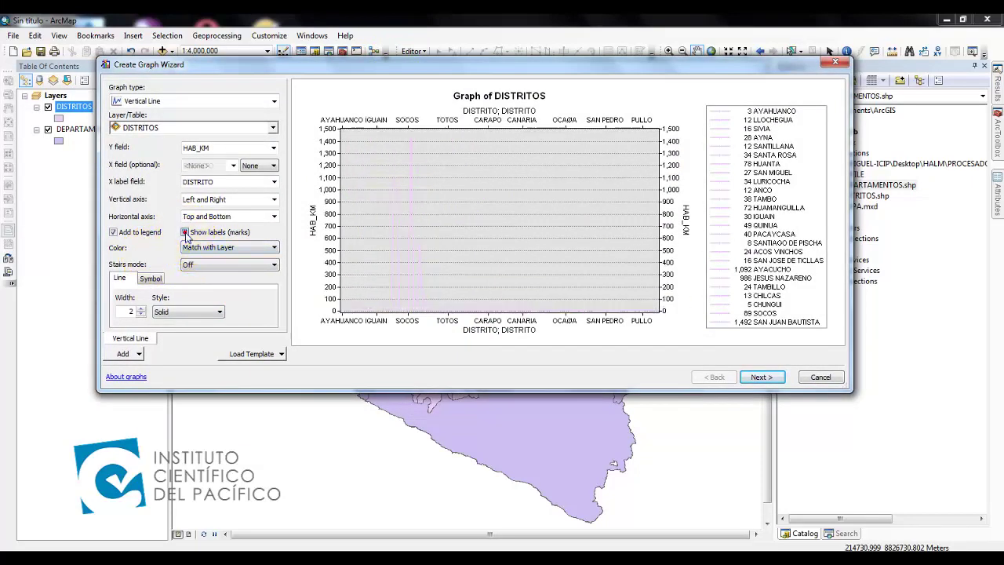
left_click(114, 233)
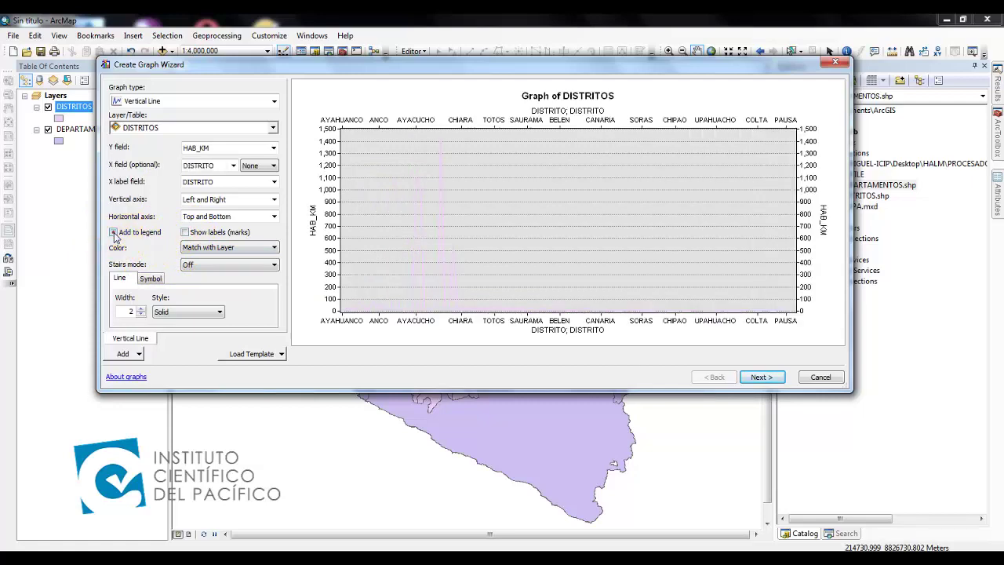
left_click(114, 232)
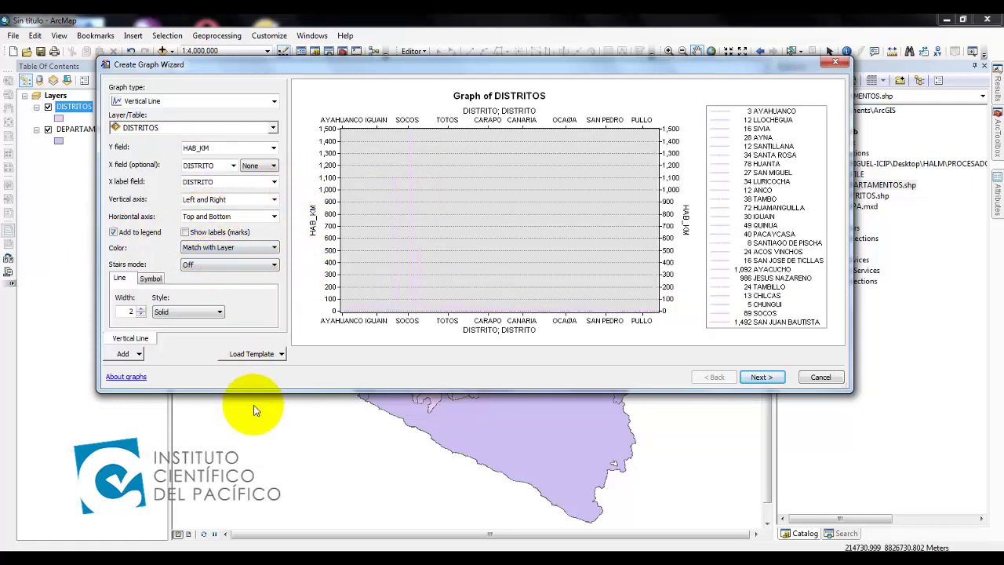
Step: Make the graph wizard taller, then try a Custom color for the line and browse the available swatches
left_click_drag(273, 392, 272, 459)
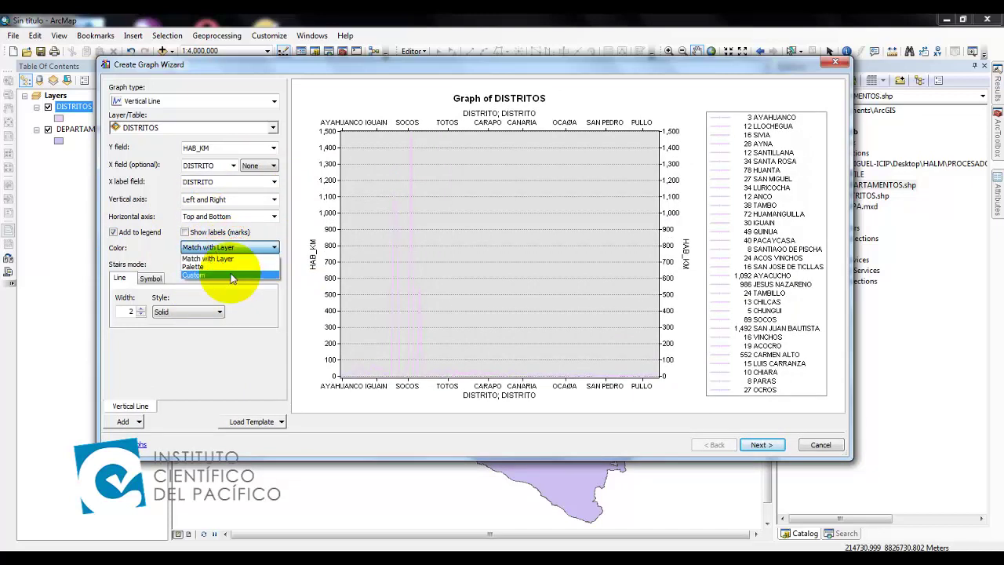
left_click(231, 259)
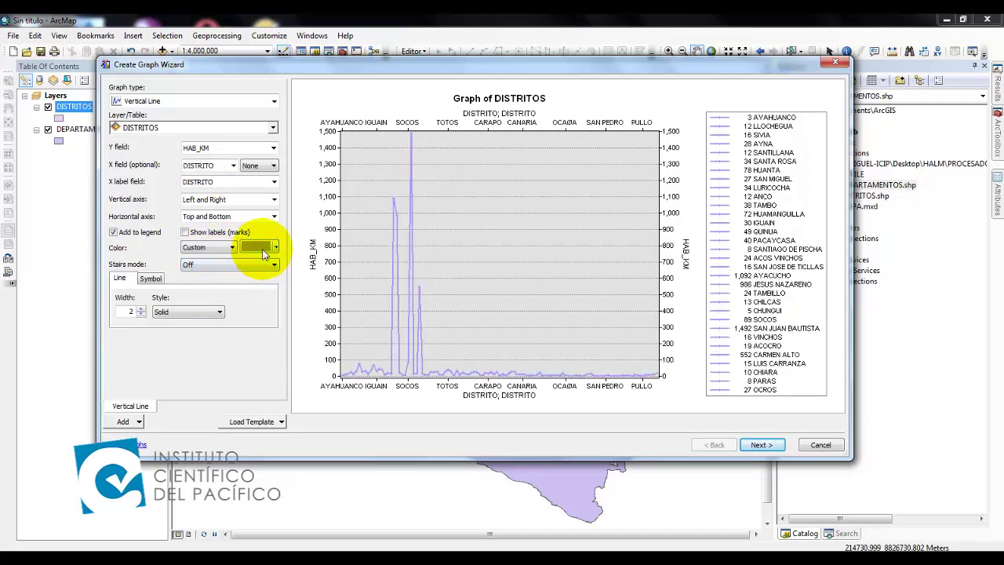
left_click(263, 249)
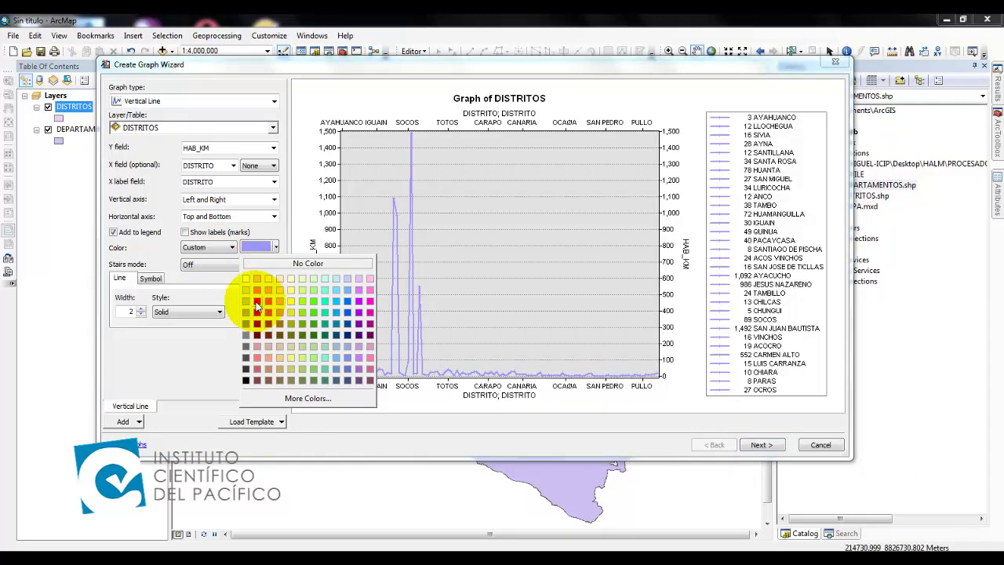
left_click(208, 247)
Step: Color the graph line from a palette, trying the Modern scheme and then choosing WindowsXP
left_click(208, 247)
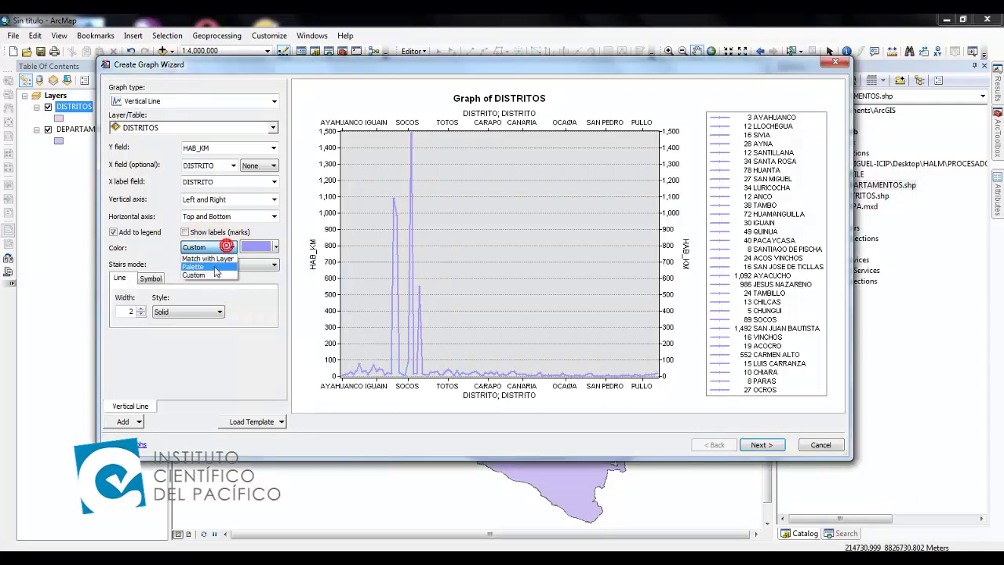
left_click(214, 269)
left_click(263, 248)
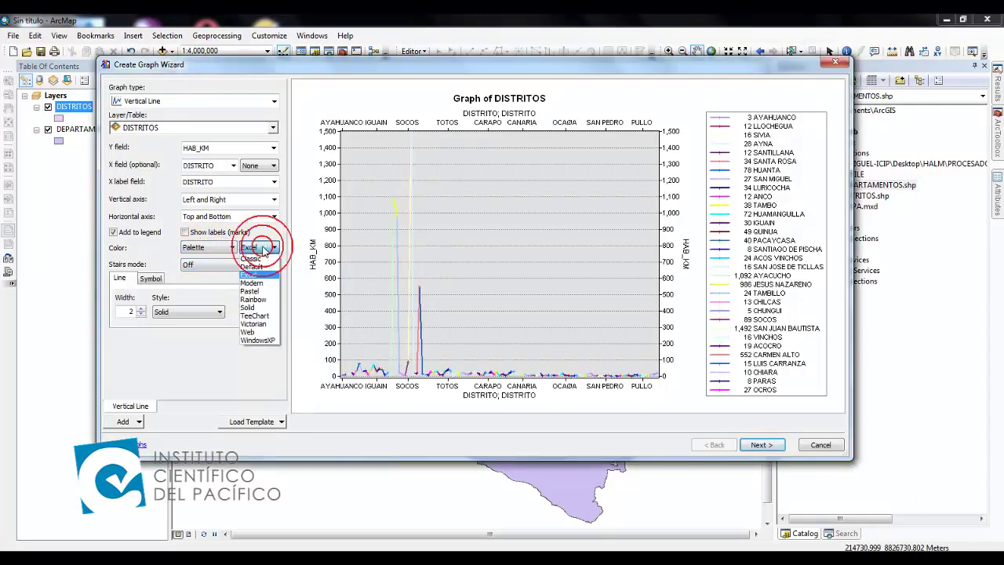
left_click(265, 340)
left_click(262, 247)
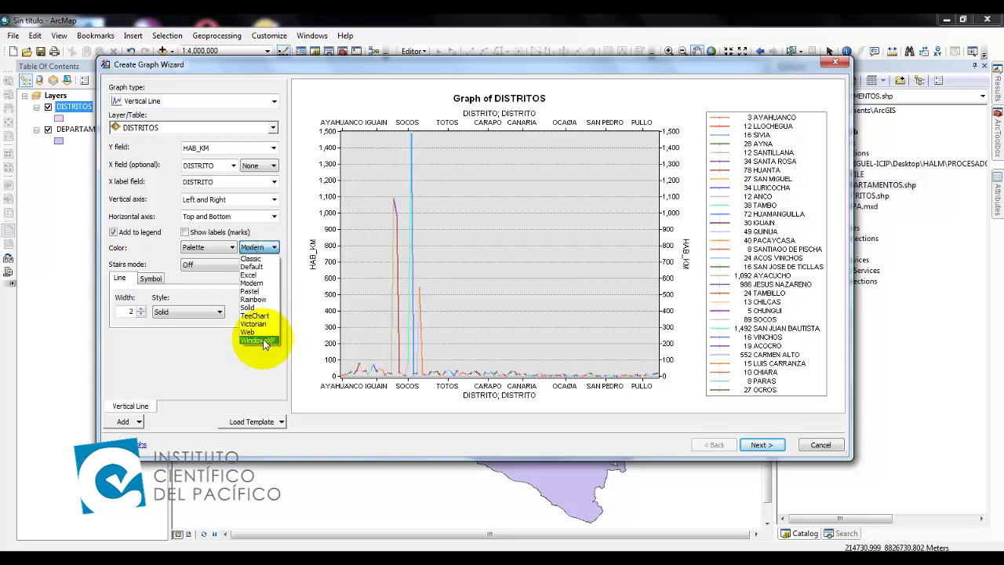
left_click(265, 339)
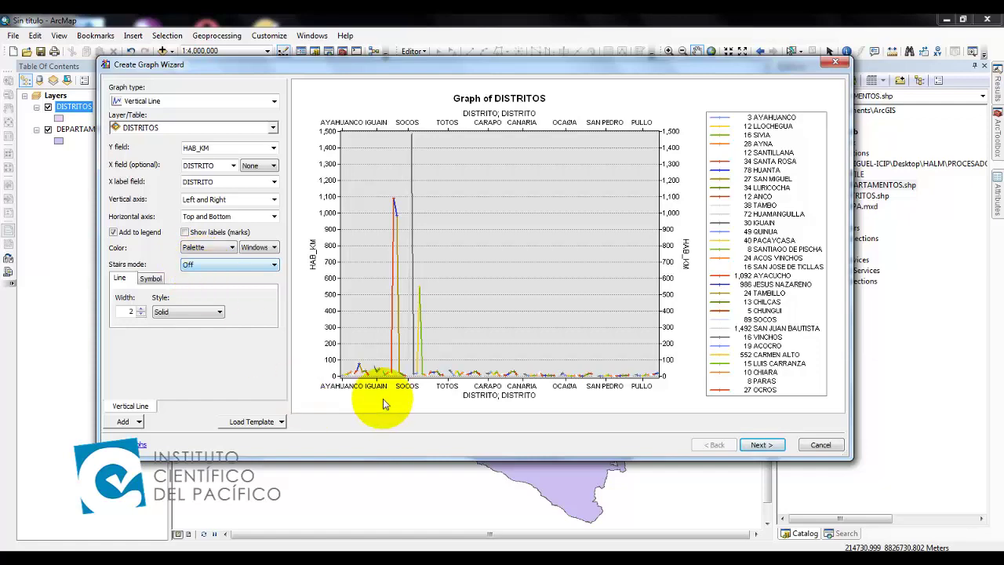
Step: Enlarge the graph wizard in height and width, then set the line's stairs mode to On
left_click_drag(318, 460, 321, 509)
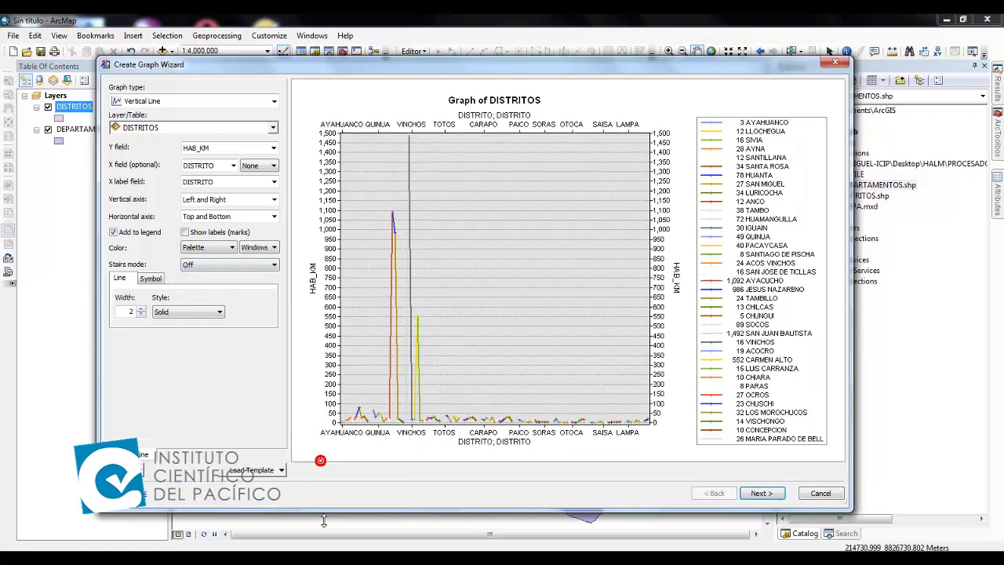
left_click_drag(99, 351, 15, 345)
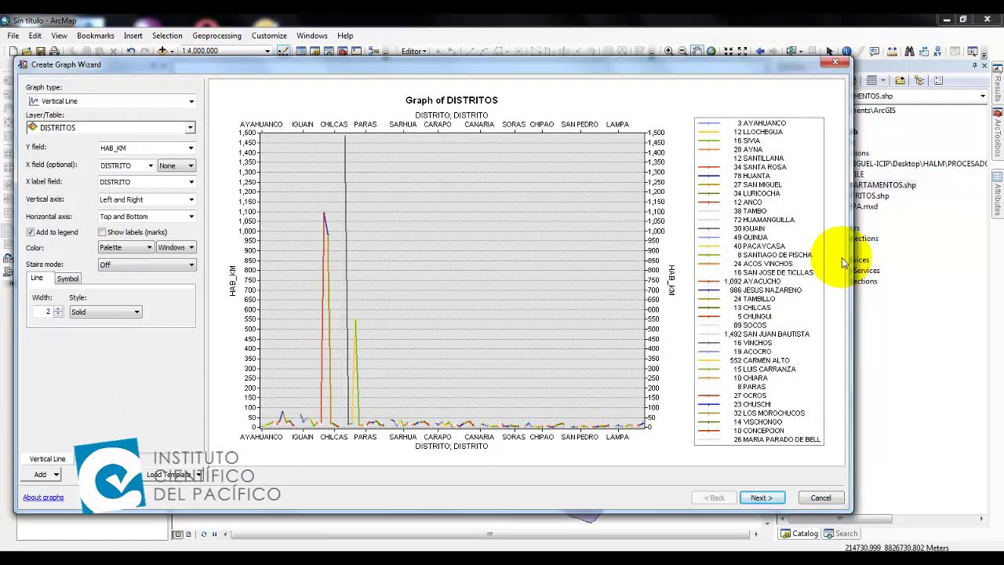
left_click_drag(859, 258, 961, 251)
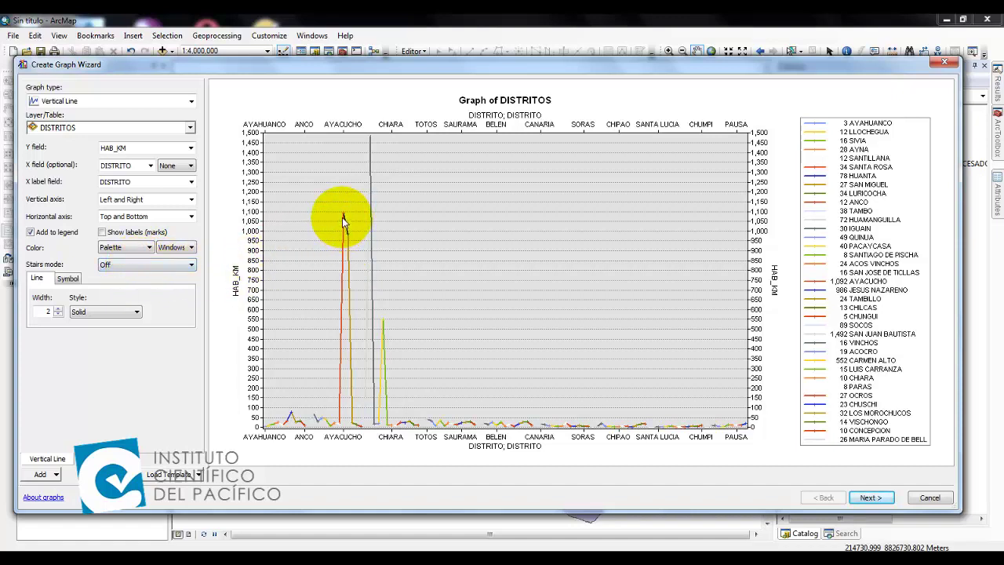
left_click(162, 265)
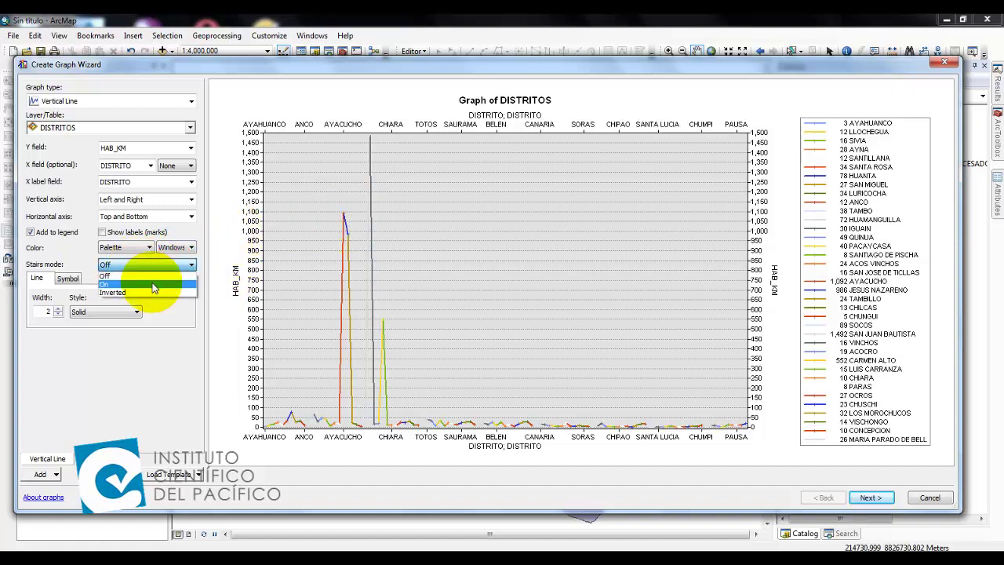
left_click(153, 286)
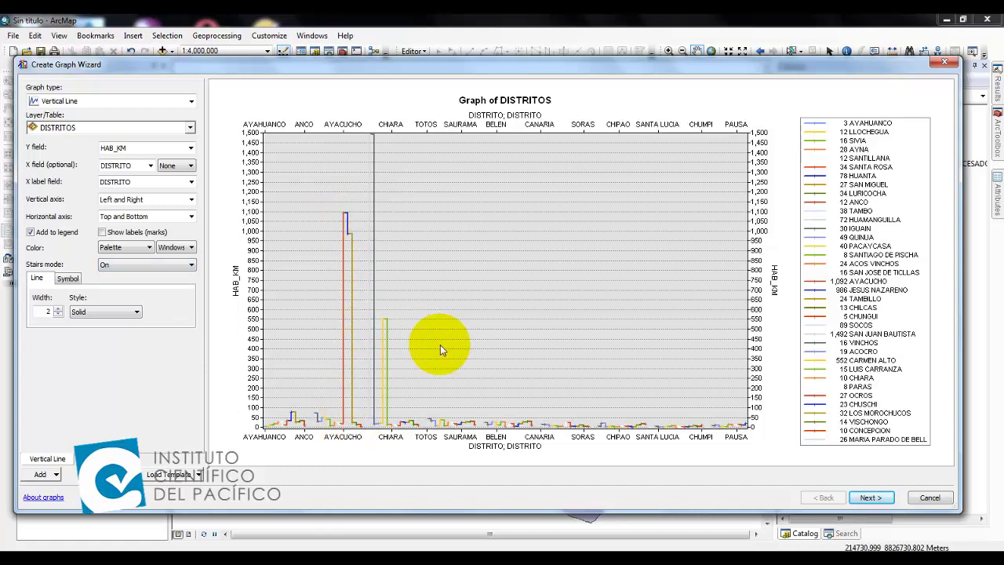
Step: Set the line's stairs mode to Off and give the line a Custom red color
left_click(143, 265)
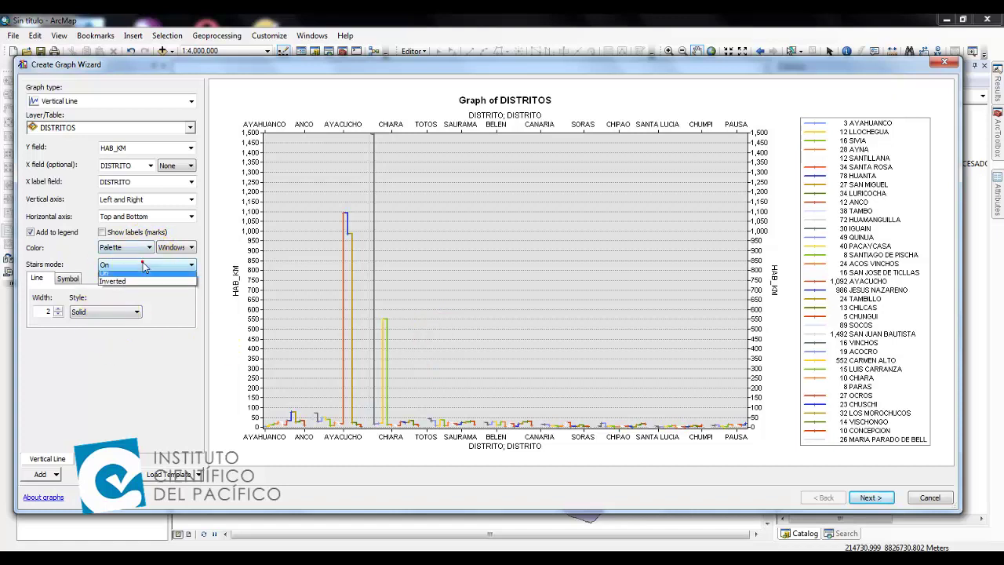
left_click(139, 276)
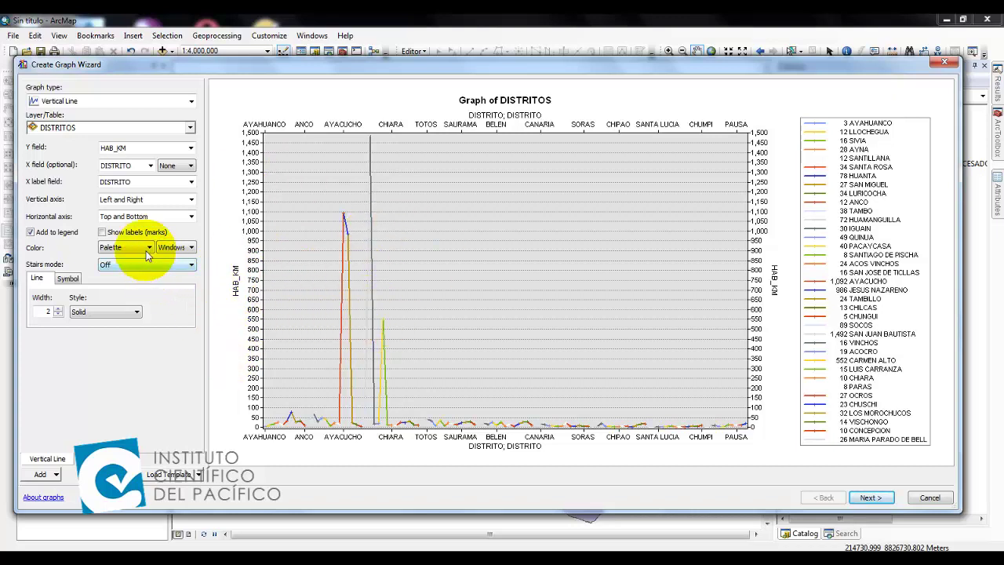
left_click(135, 274)
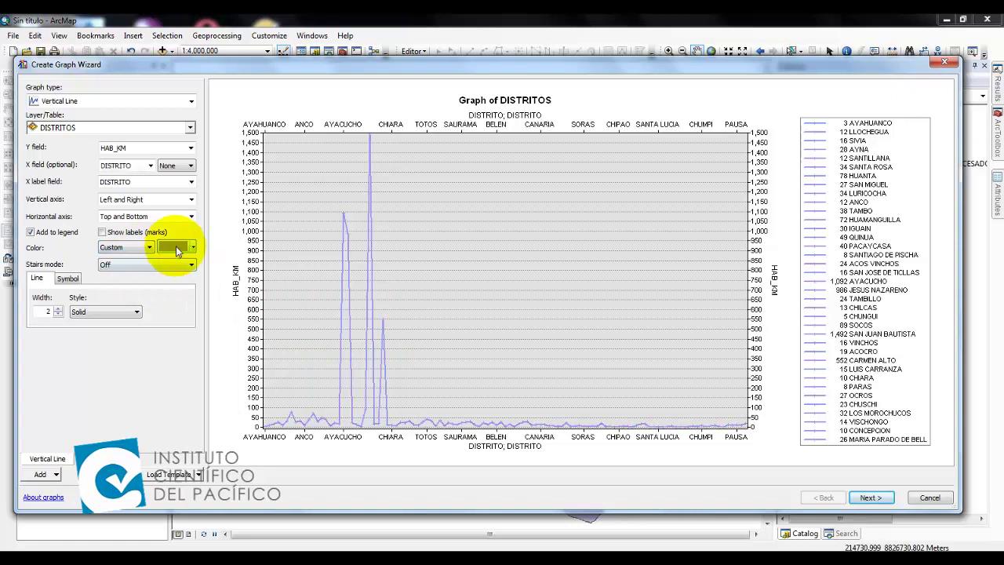
left_click(174, 247)
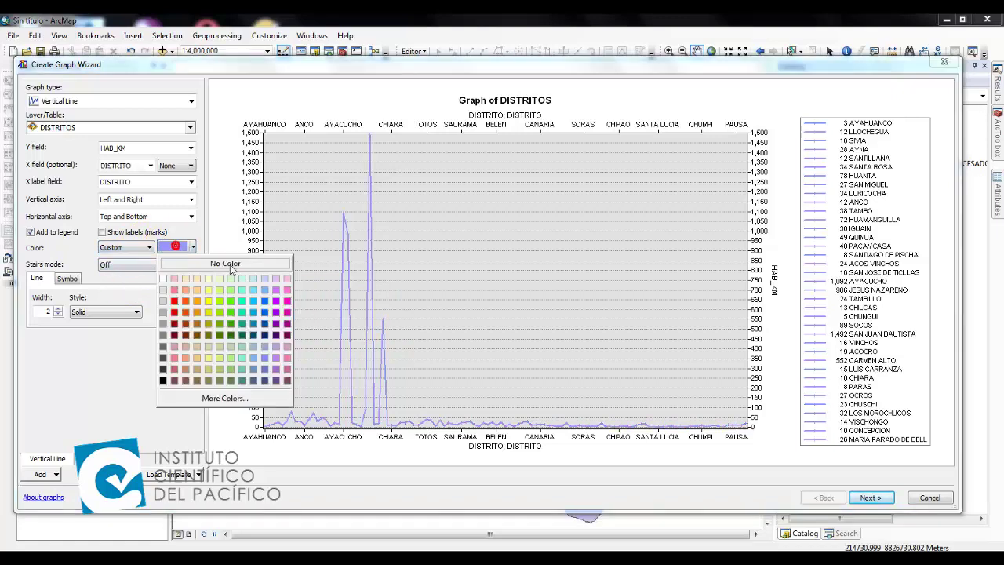
left_click(174, 302)
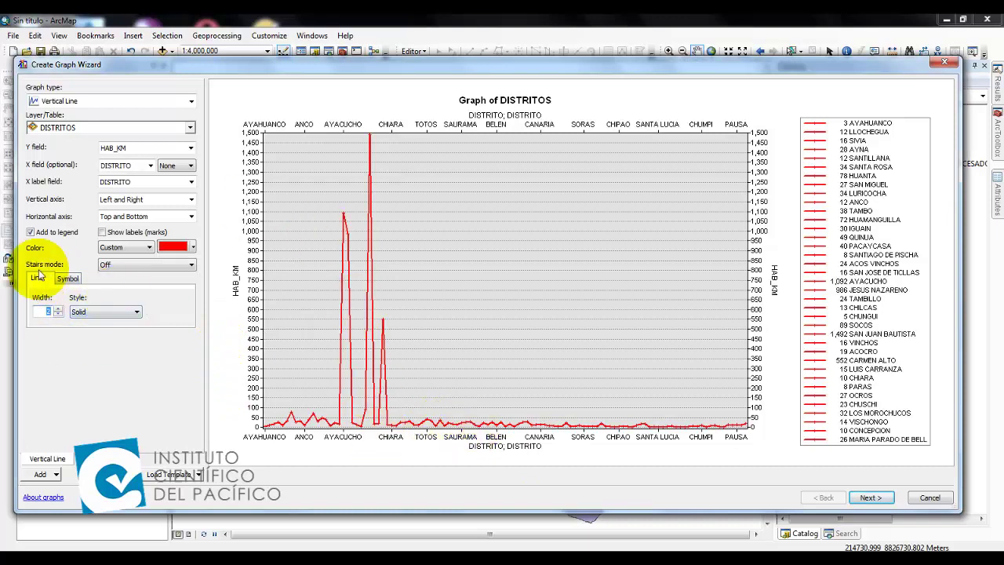
Step: Try a line width of 4, then reduce the line width to 1
left_click(45, 311)
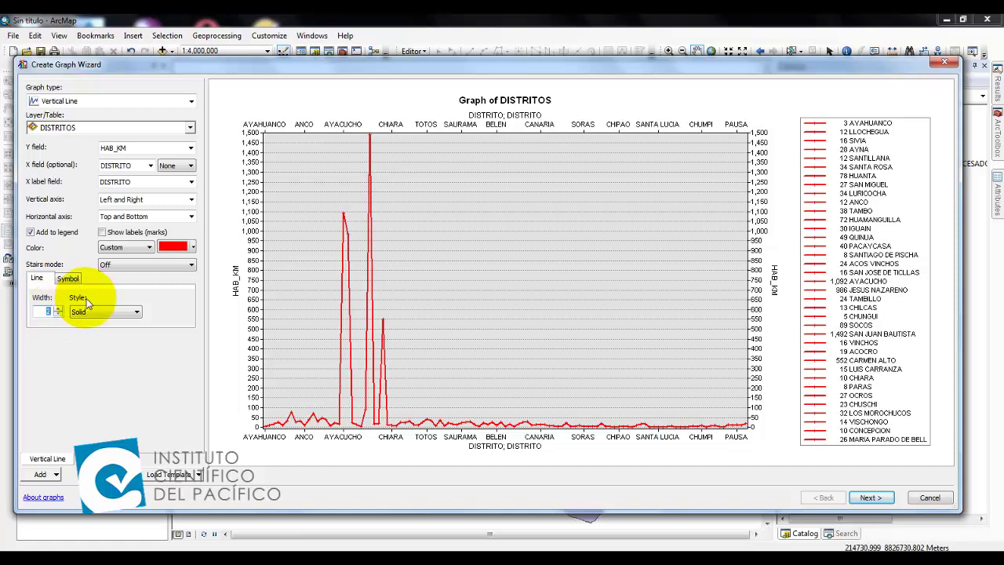
left_click(58, 309)
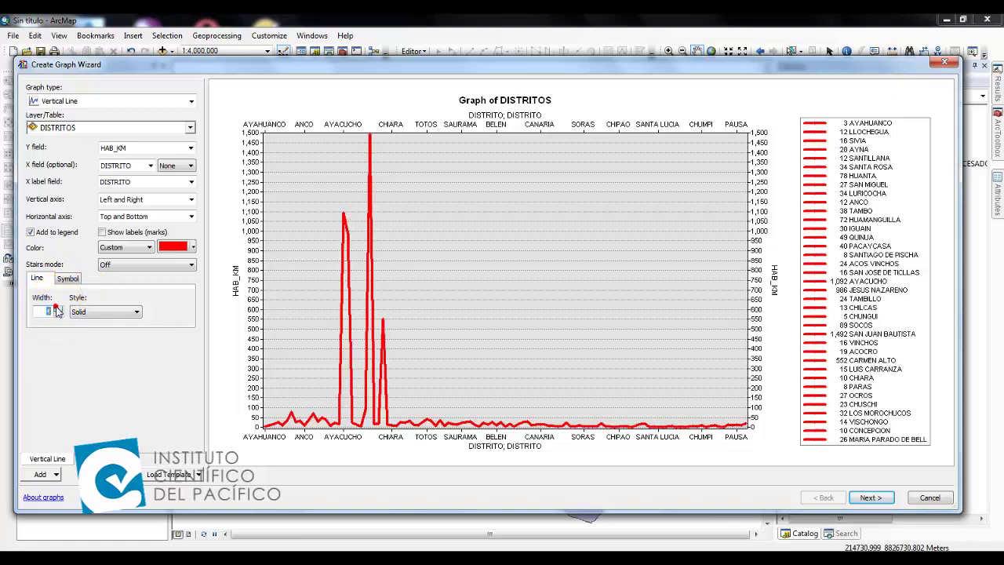
left_click(57, 309)
left_click(57, 314)
left_click(58, 314)
left_click(57, 314)
left_click(57, 313)
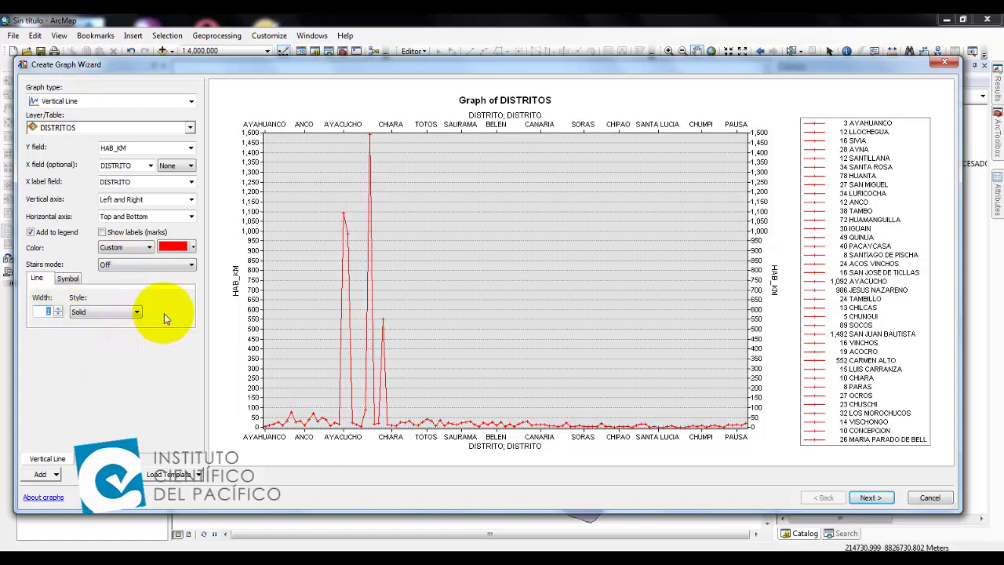
Step: Try the Dash and Dash-Dot styles on the graph line, then return it to Solid
left_click(106, 313)
left_click(105, 331)
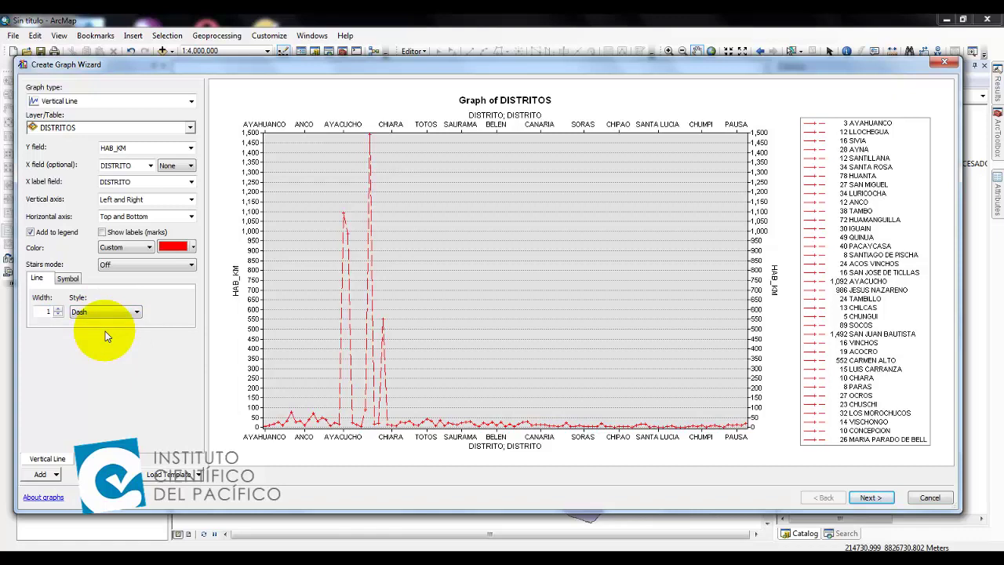
left_click(114, 312)
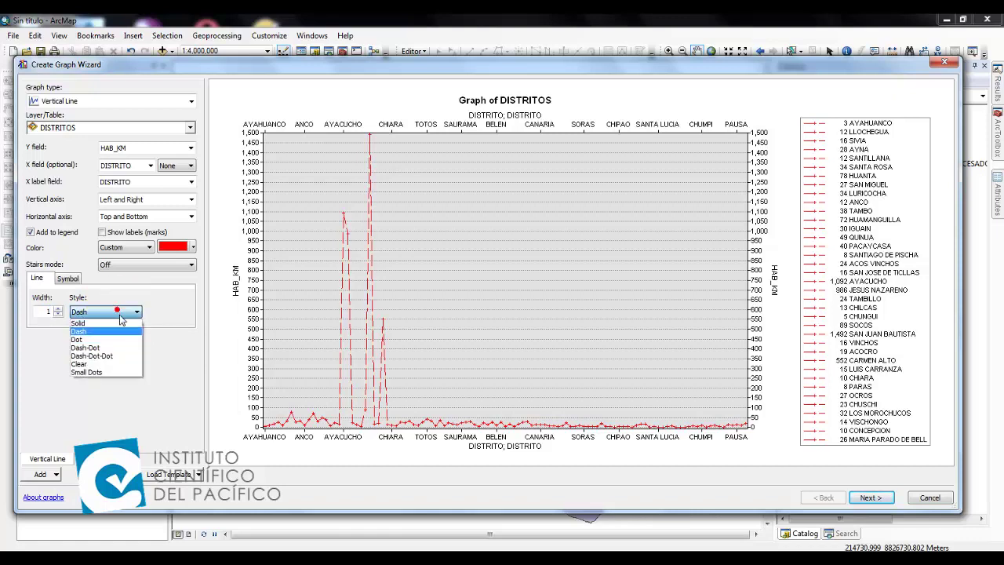
left_click(122, 348)
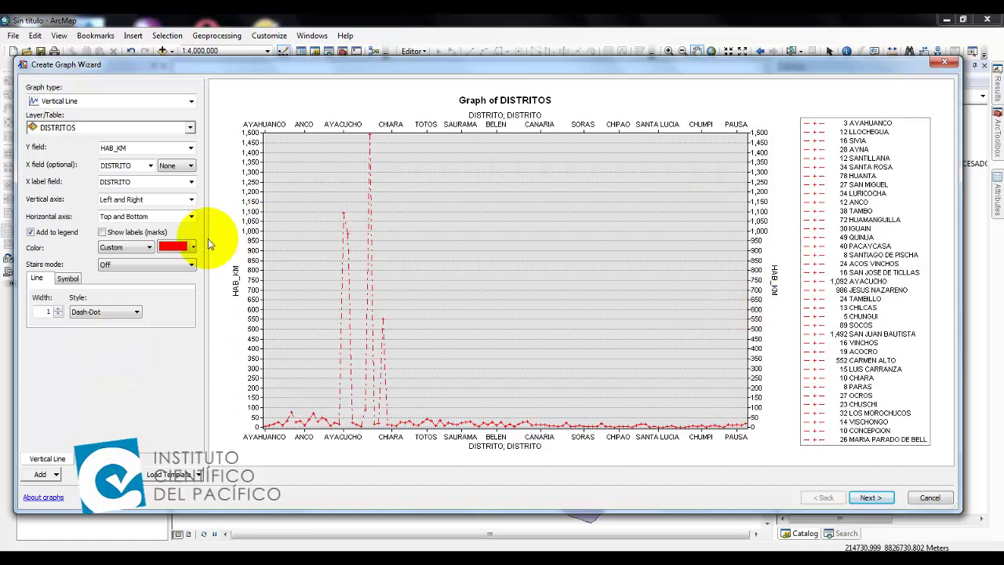
left_click(134, 312)
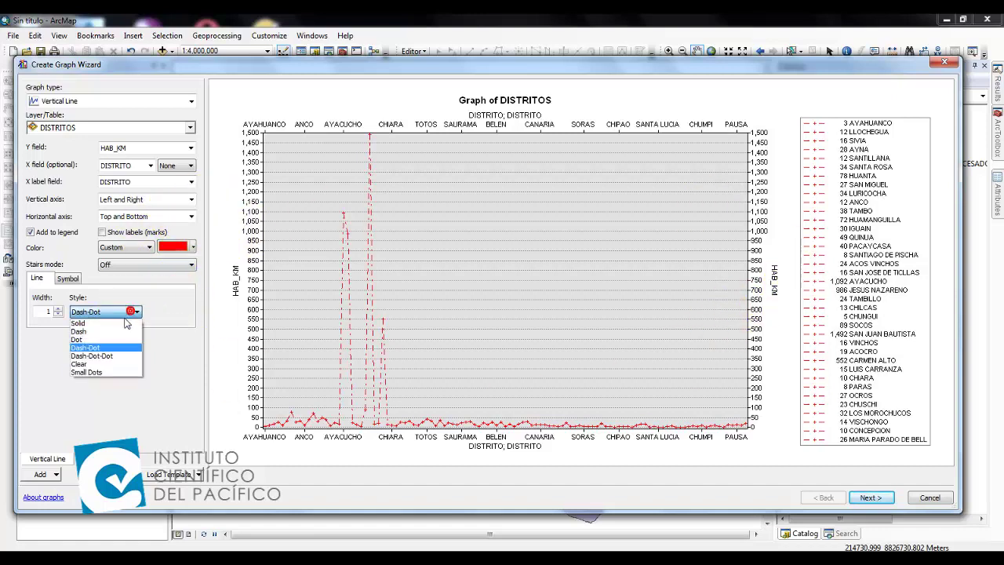
left_click(125, 322)
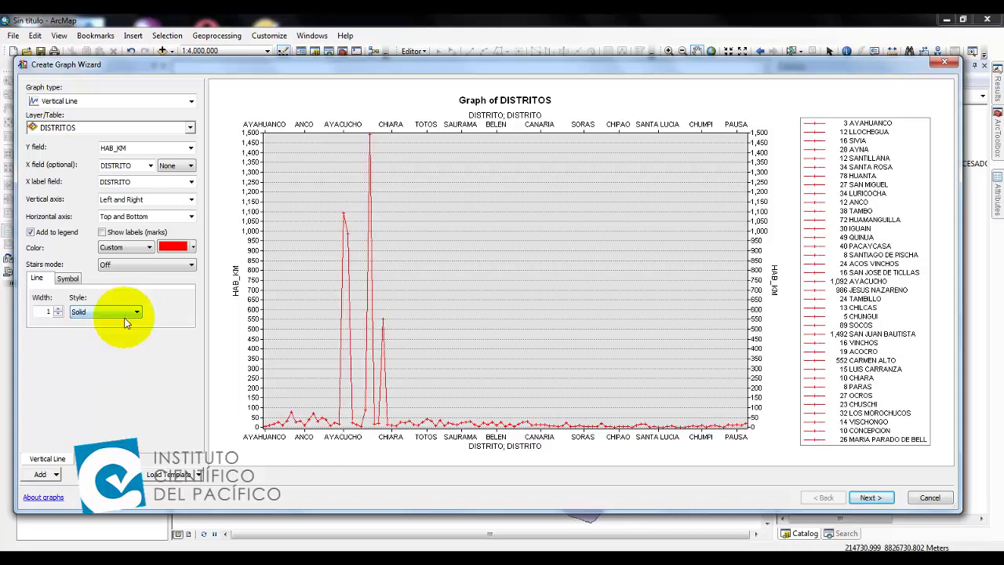
Step: Try the Circle, Star and Rectangle styles for the line's point symbols, then return them to Cross
left_click(68, 278)
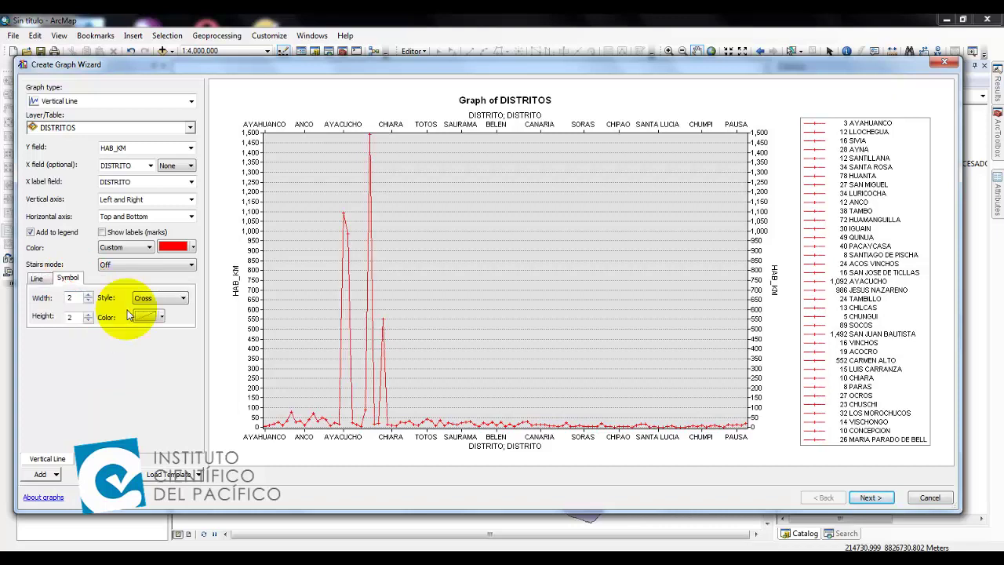
left_click(37, 279)
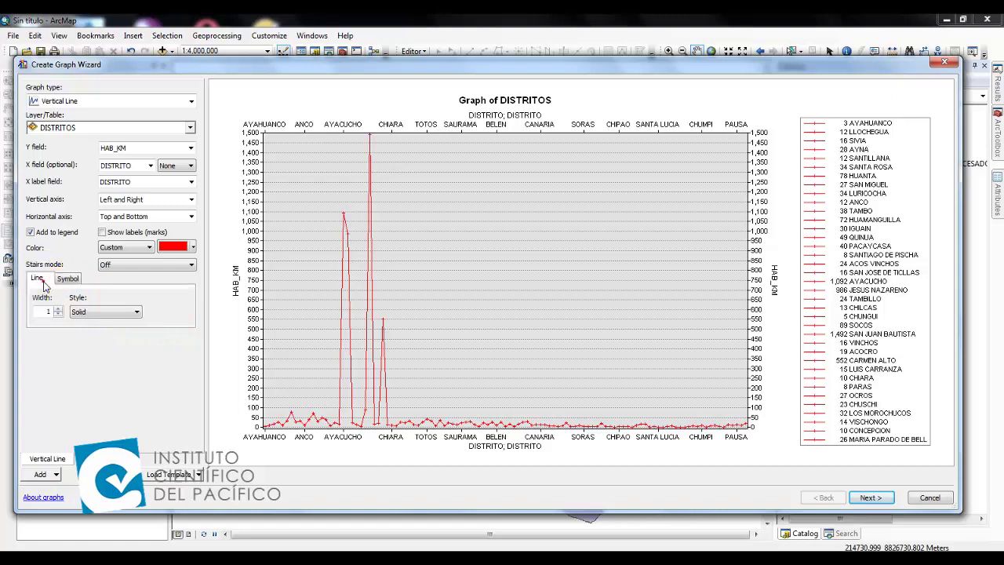
left_click(64, 280)
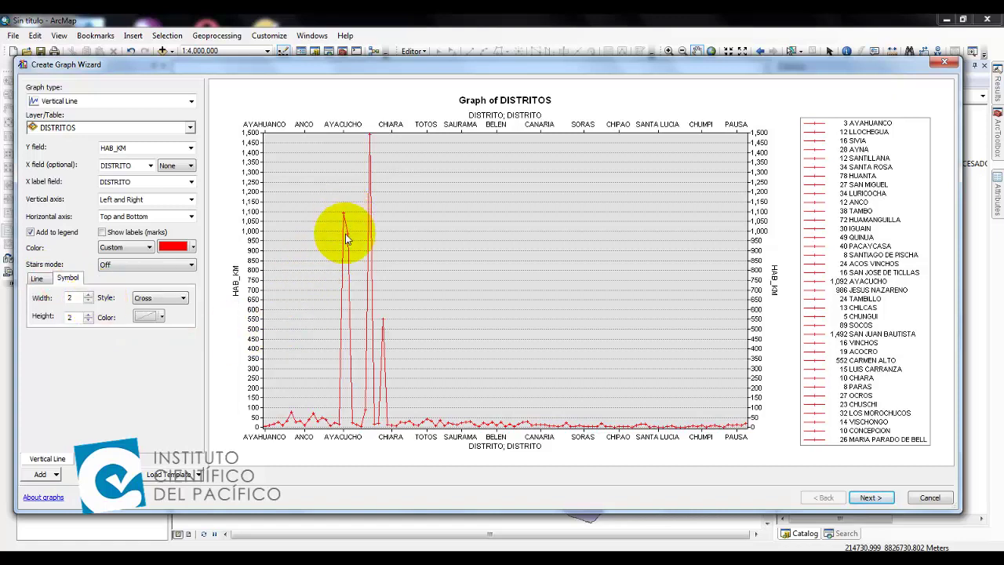
left_click(182, 299)
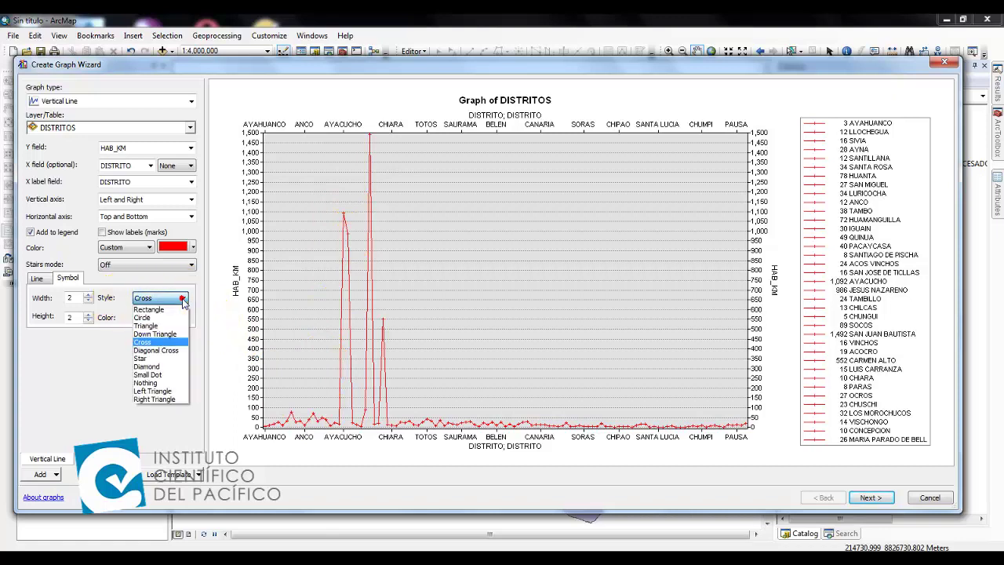
left_click(166, 318)
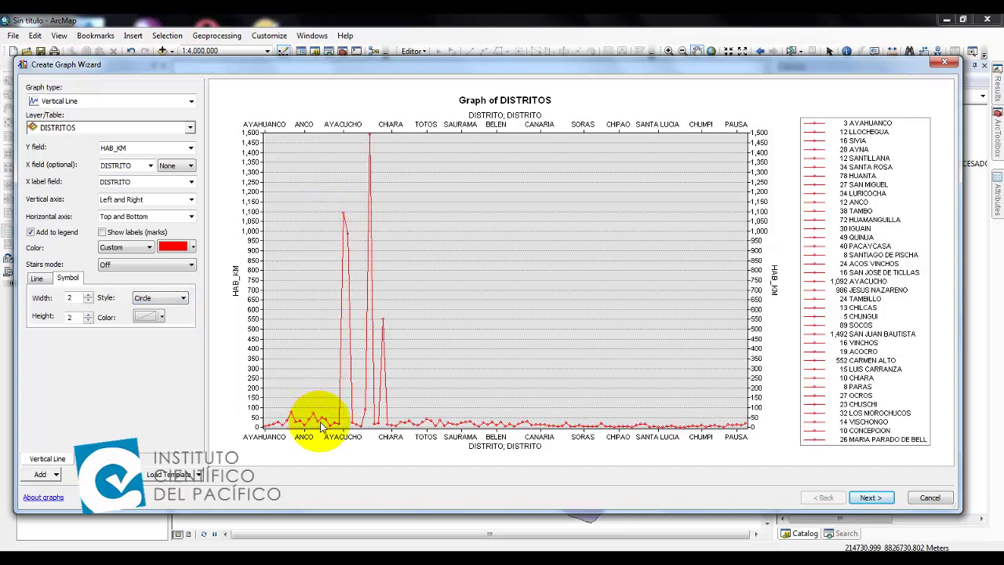
left_click(181, 299)
left_click(157, 358)
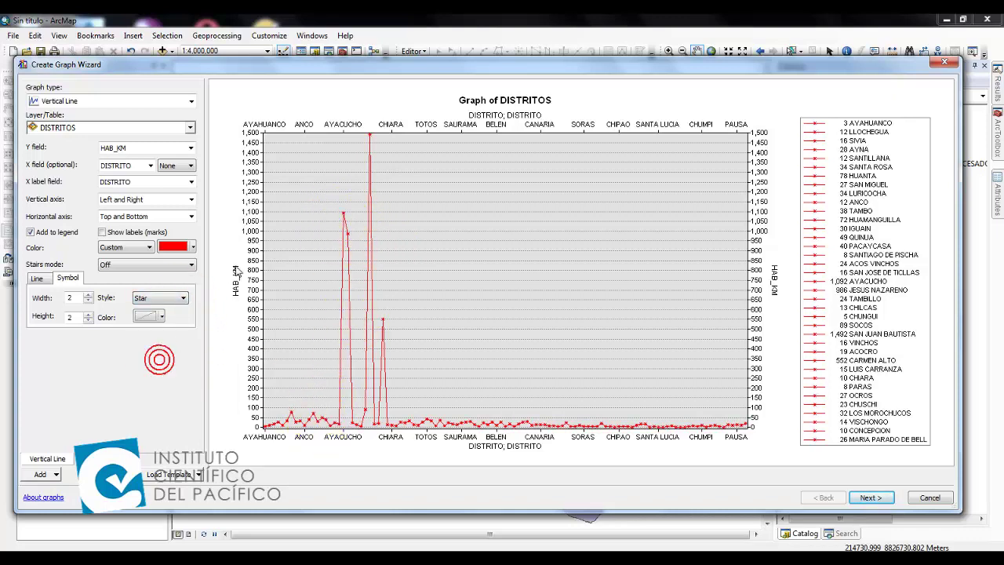
left_click(181, 299)
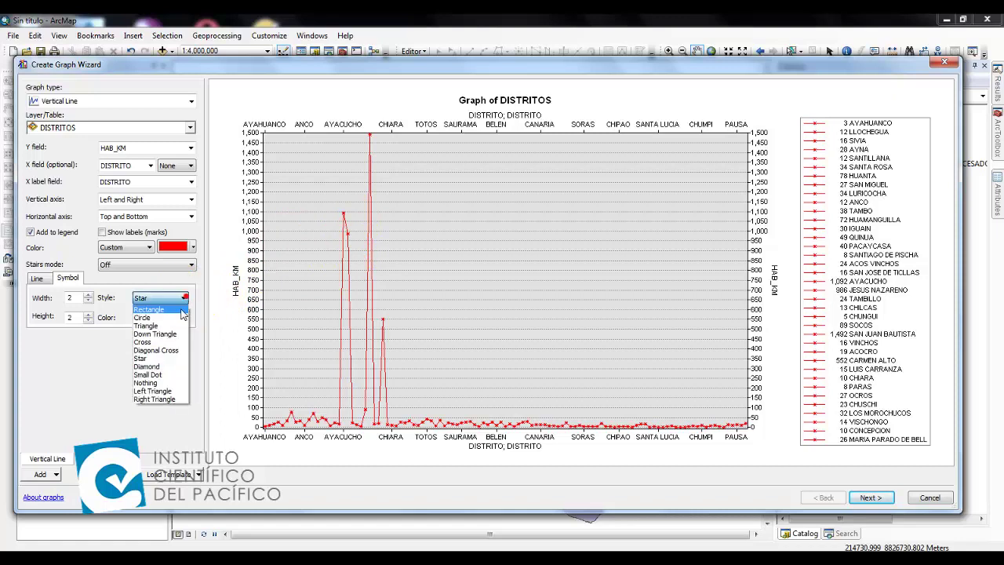
left_click(162, 310)
left_click(178, 298)
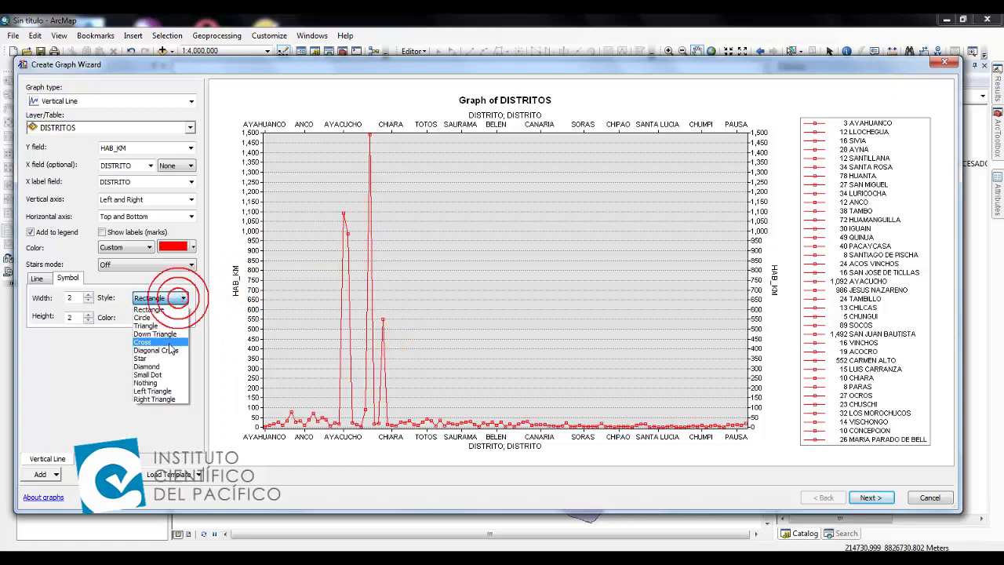
left_click(167, 342)
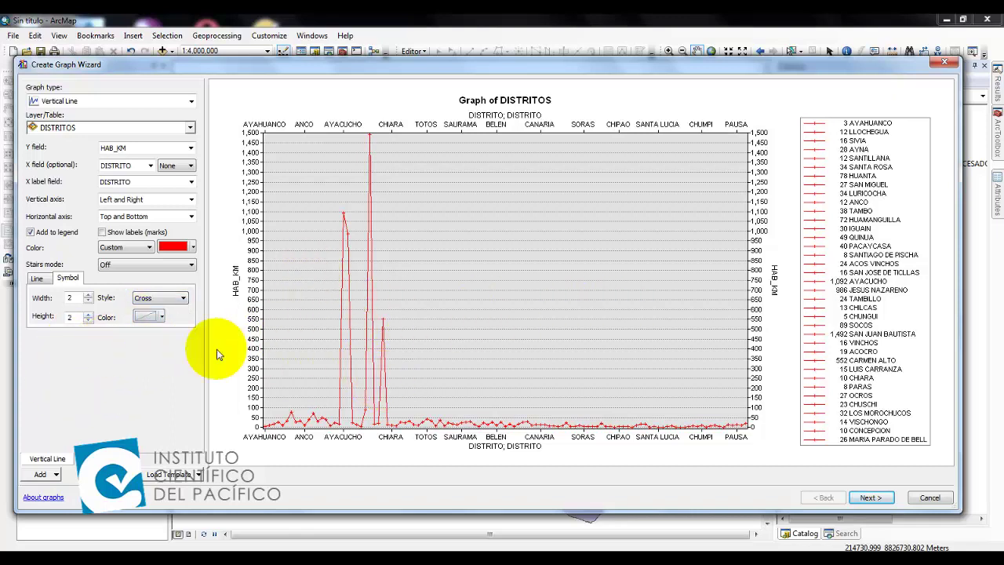
Step: Color the point symbols yellow and try the Triangle style, then switch the style back to Cross
left_click(153, 316)
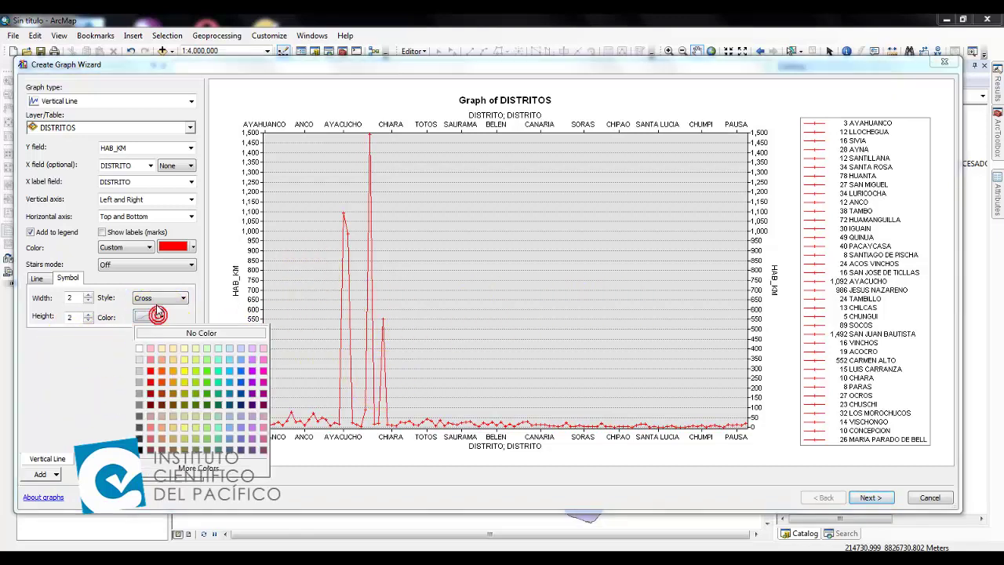
left_click(184, 371)
left_click(167, 300)
scroll(166, 301, "up", 2)
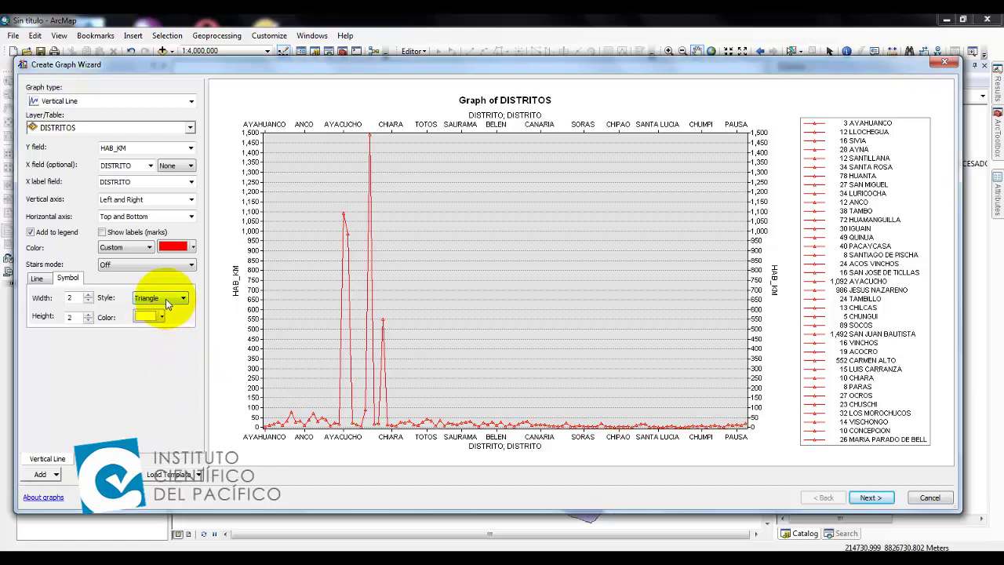
left_click(164, 300)
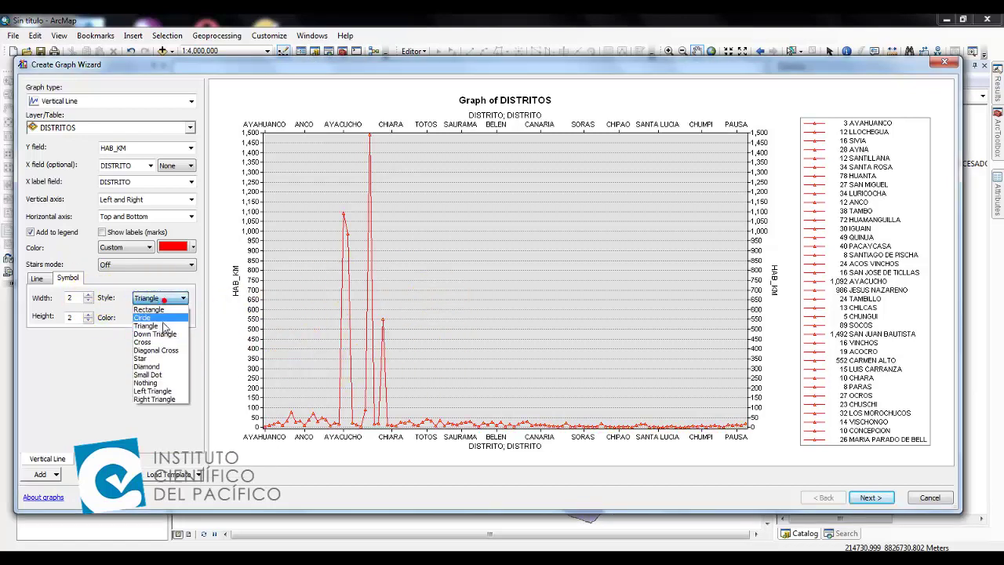
left_click(168, 328)
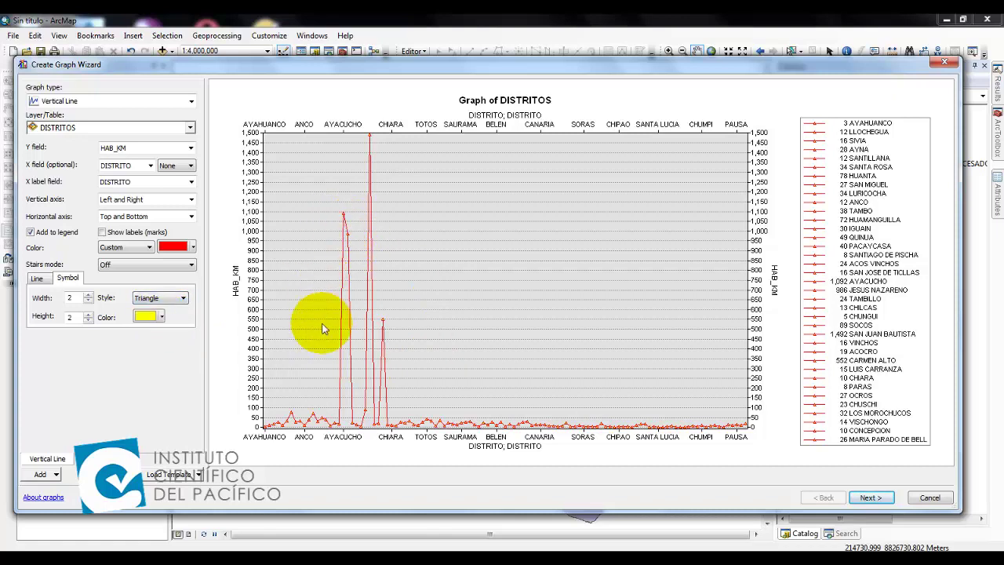
left_click(163, 298)
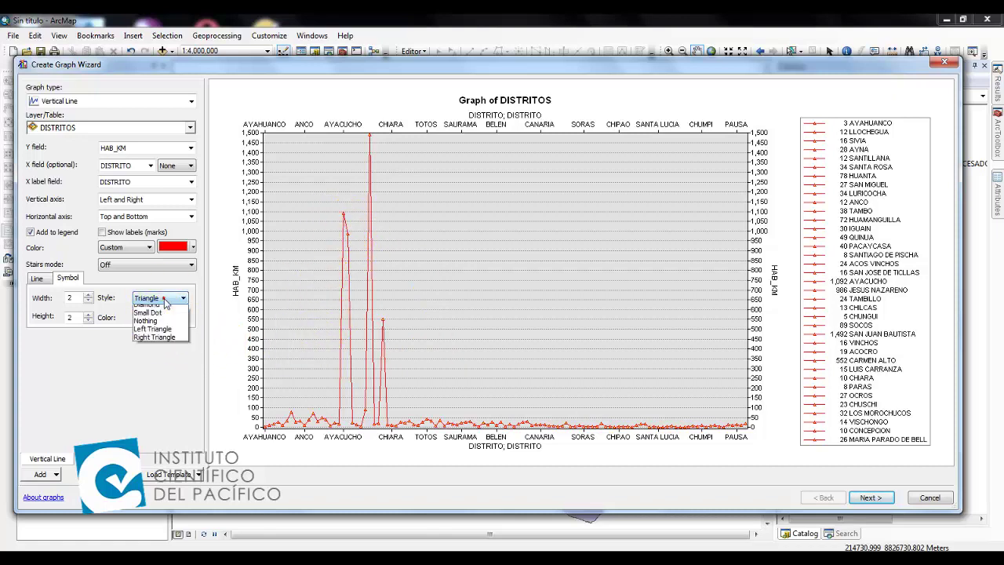
left_click(156, 342)
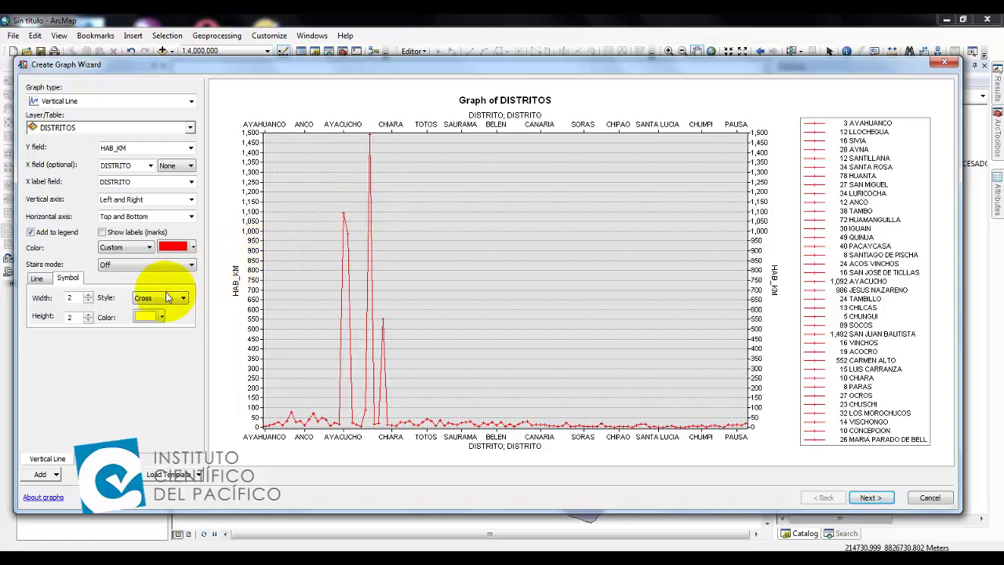
Step: Try the Circle style on the yellow point symbols, then restore Cross with No Color
left_click(170, 299)
left_click(149, 316)
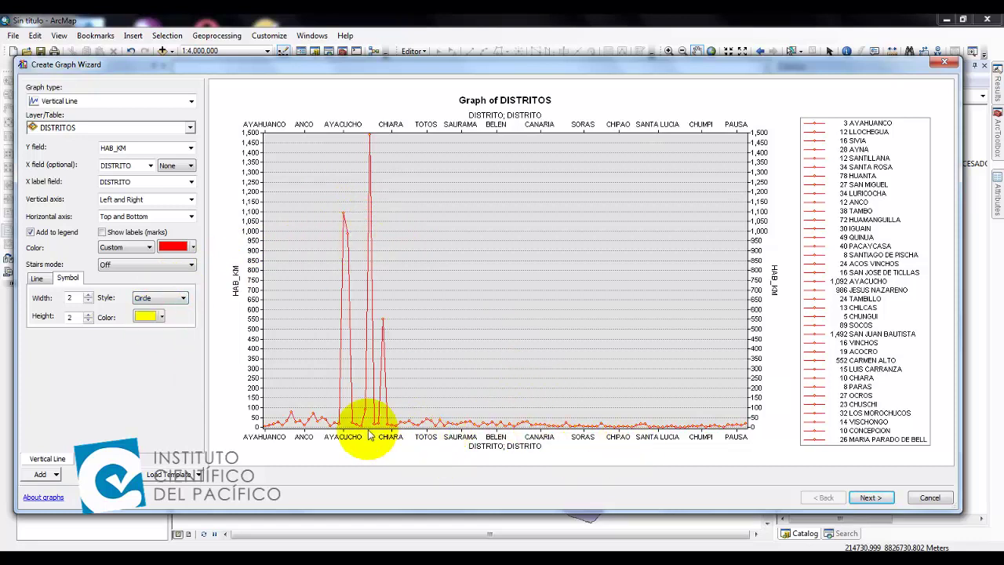
left_click(162, 302)
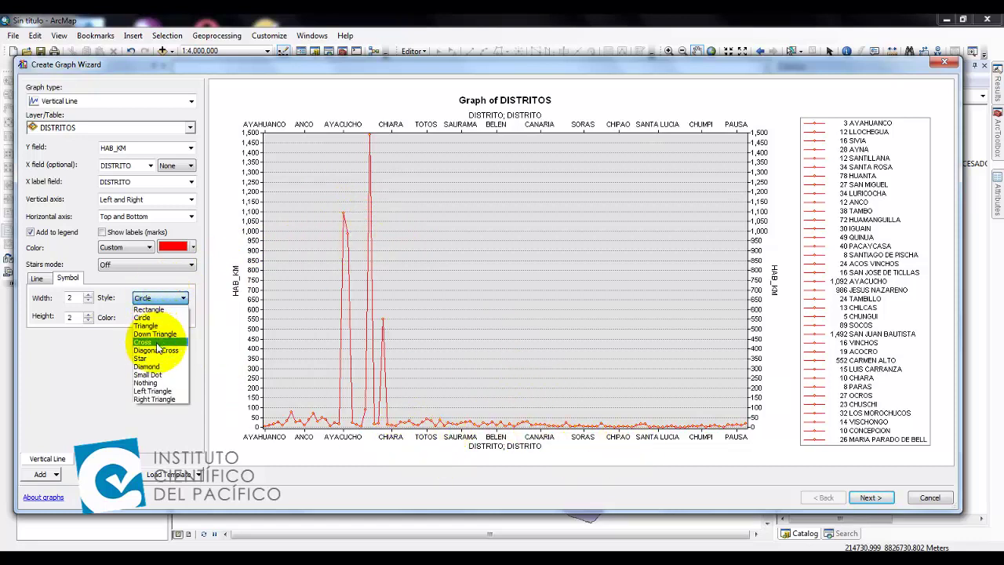
left_click(142, 342)
left_click(152, 317)
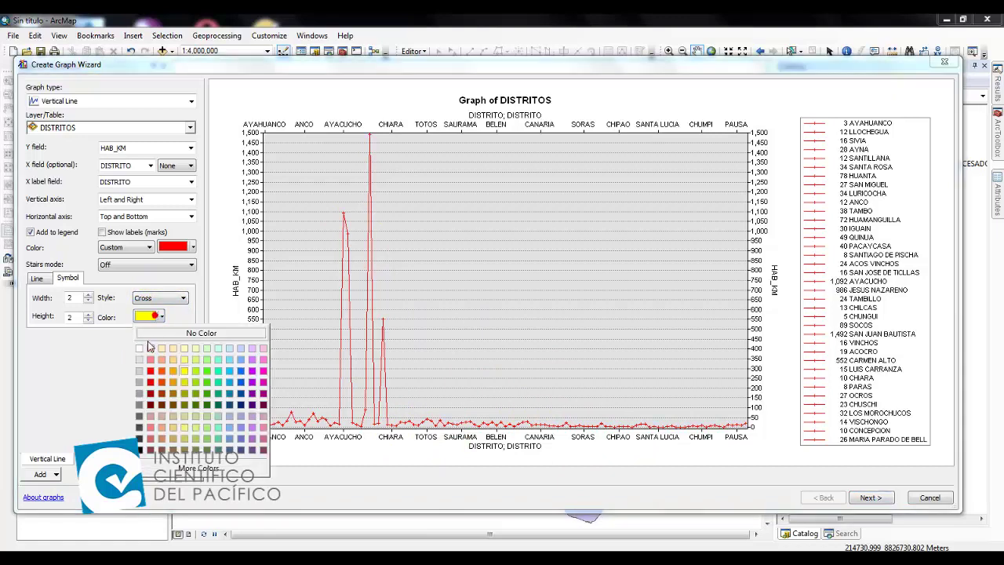
left_click(174, 335)
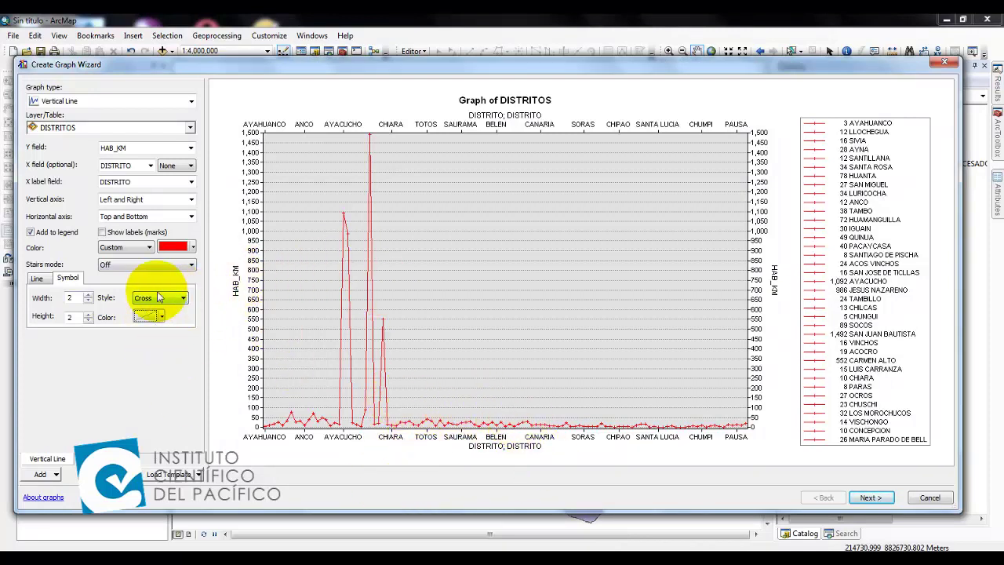
Step: Try a symbol width of 4 with a greater height, then set both width and height back to 2
left_click(89, 294)
left_click(89, 295)
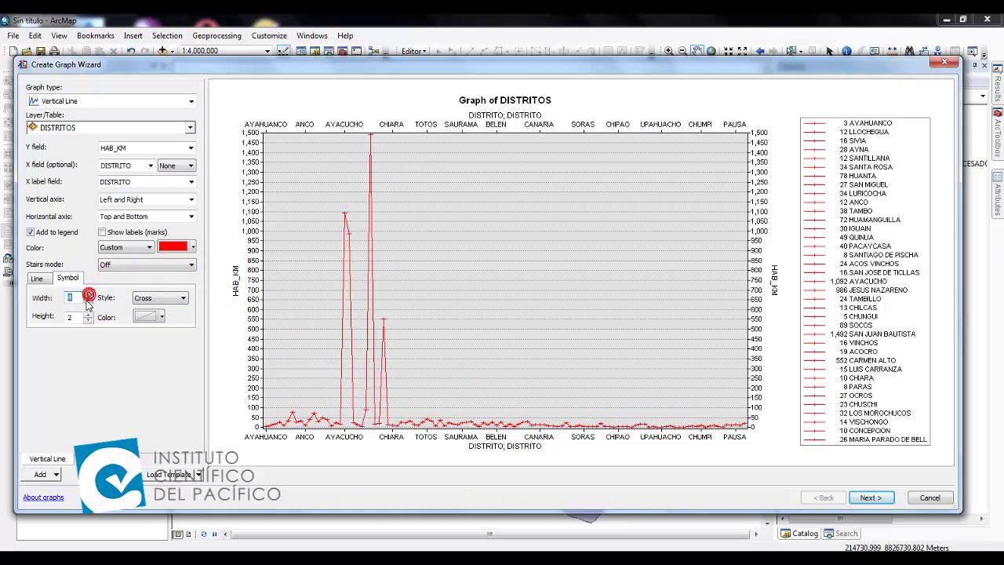
left_click(88, 314)
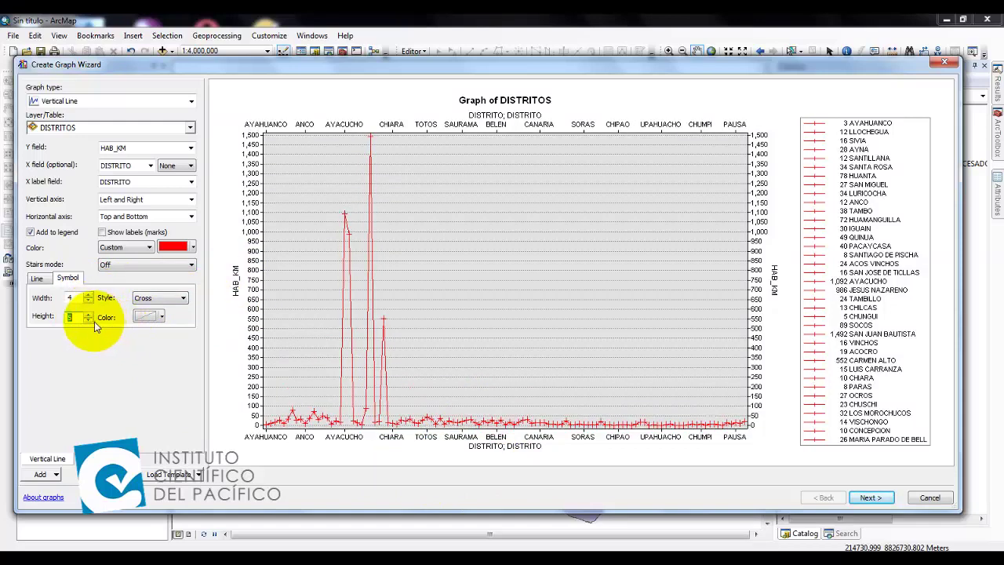
left_click(88, 319)
left_click(88, 319)
left_click(88, 319)
left_click(87, 301)
left_click(88, 301)
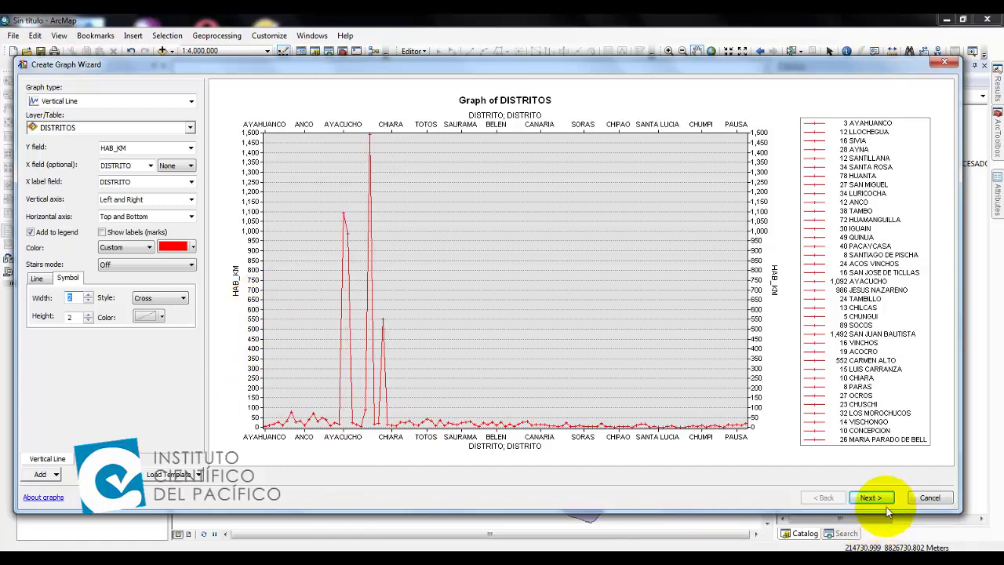
Step: Set the graph's title to "HABITANTES POR Km2" and its footer to "ICIP"
left_click(869, 497)
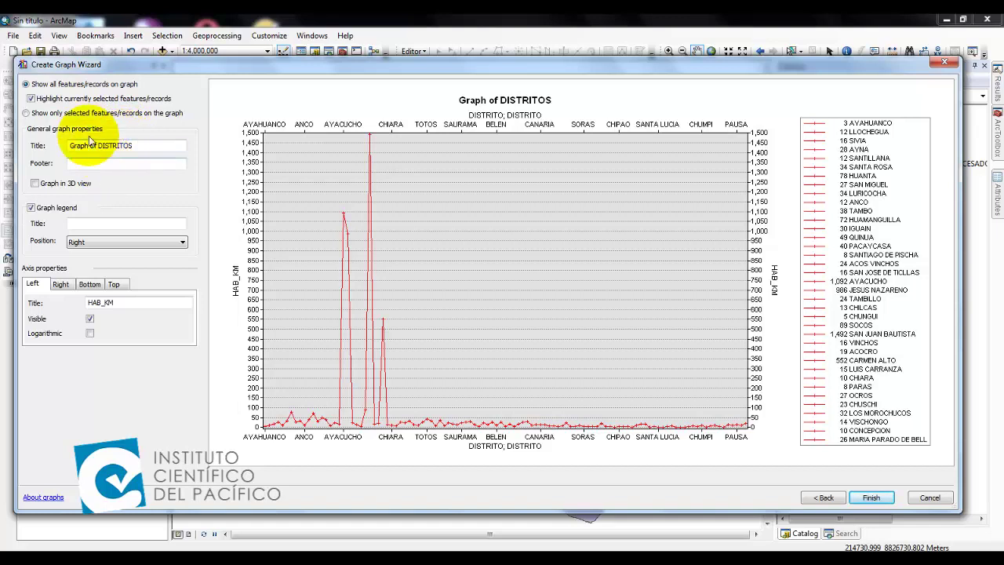
left_click(147, 146)
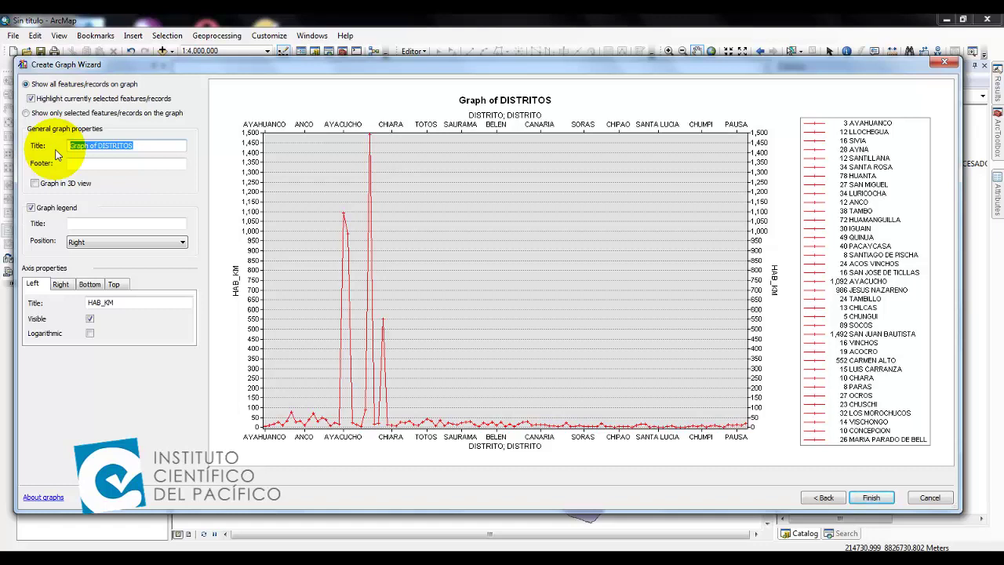
type("HABITANTES POR Km2")
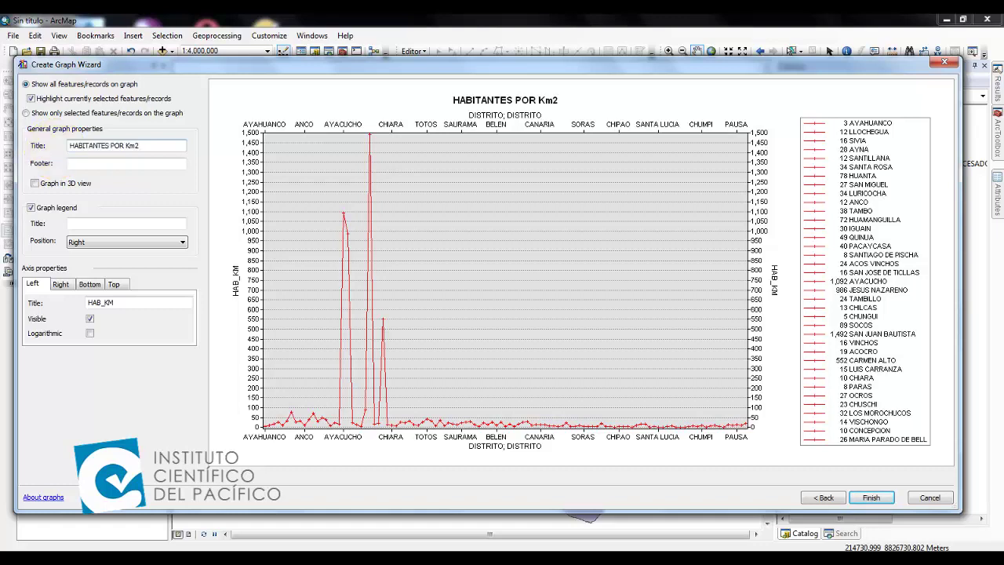
left_click(100, 164)
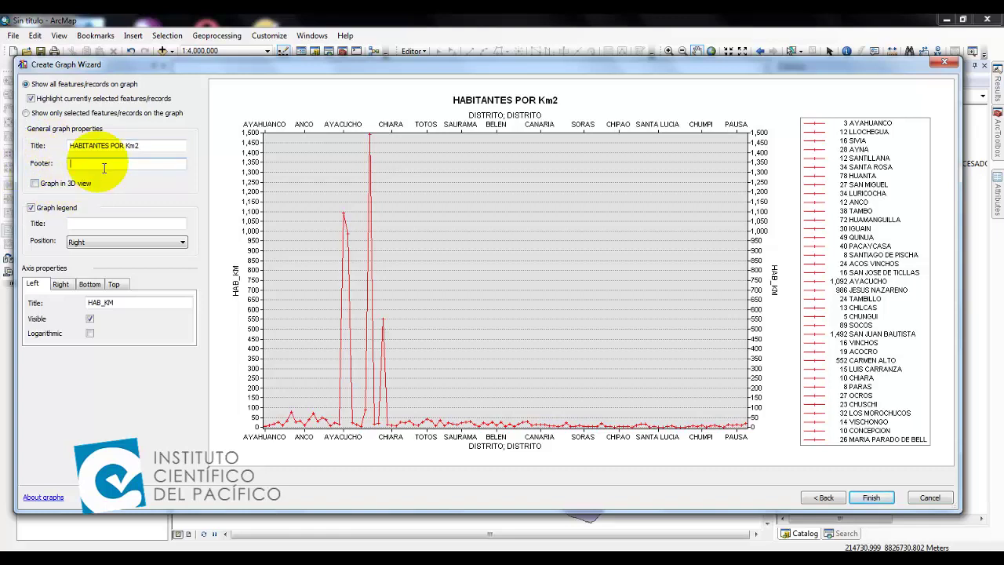
type("ICIP")
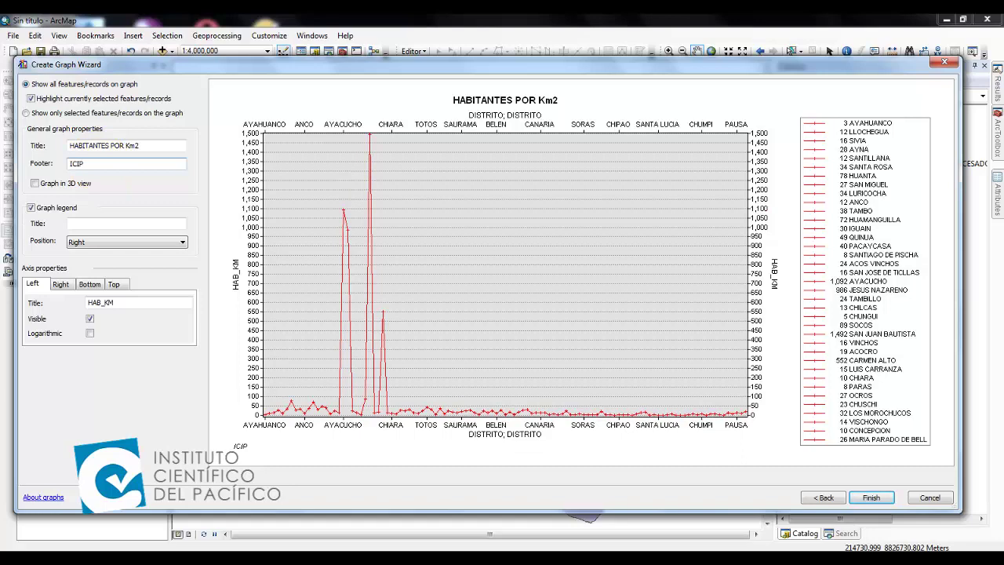
Step: Display the graph in 3D view and try hiding its legend, leaving the legend turned on
left_click(36, 184)
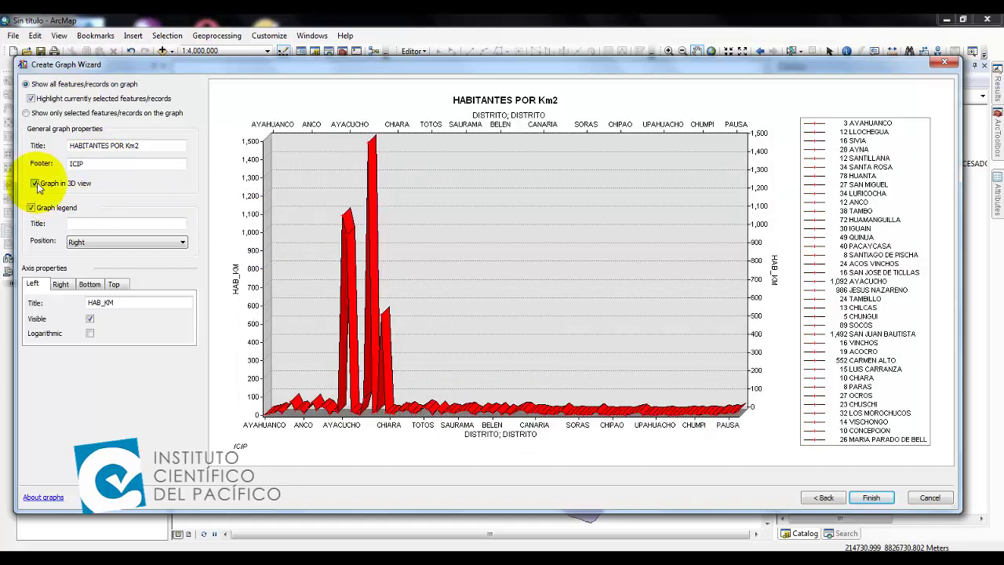
left_click(31, 208)
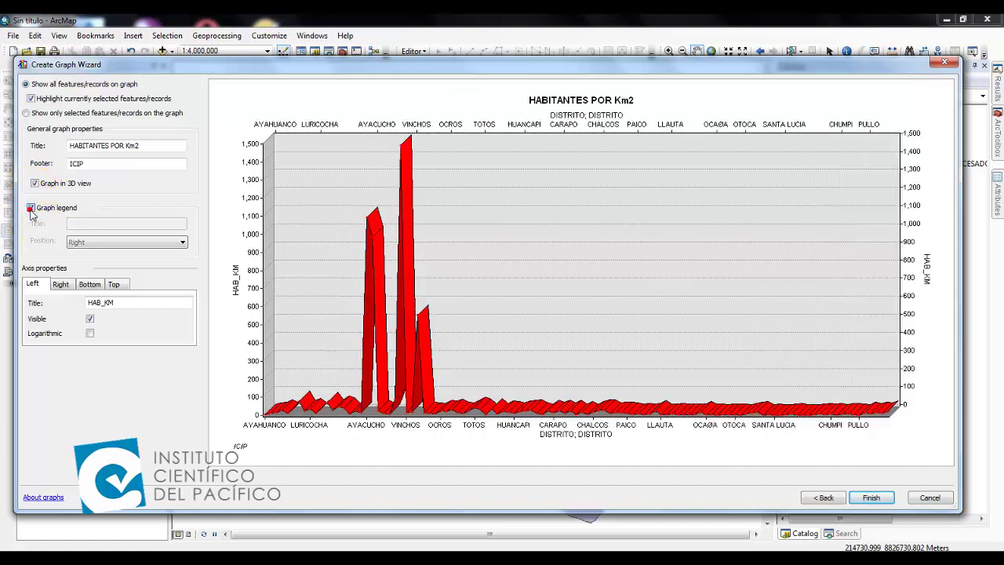
left_click(30, 208)
left_click(30, 207)
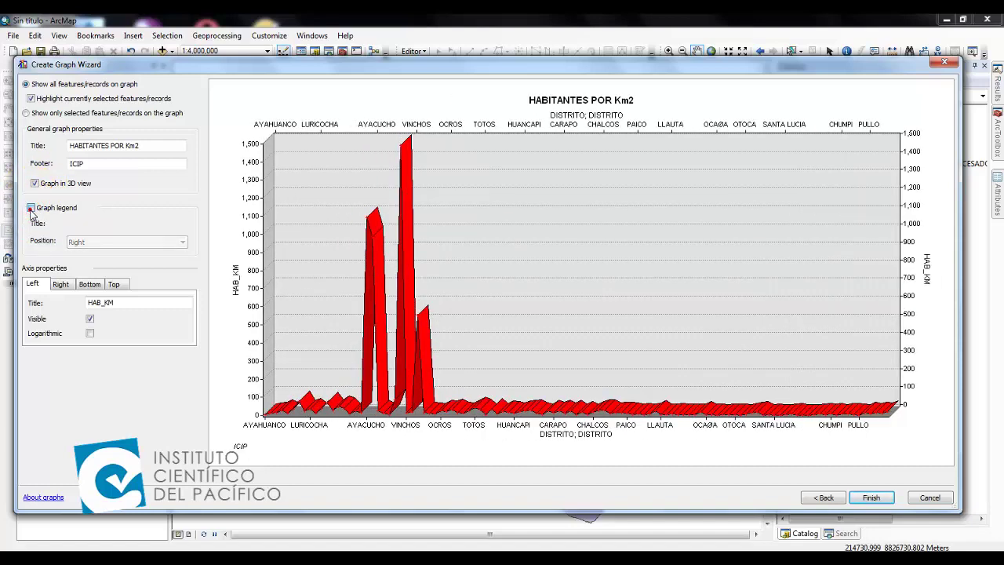
left_click(30, 207)
Step: Give the graph legend the title "LEYENDA" and set its position to Top
left_click(86, 224)
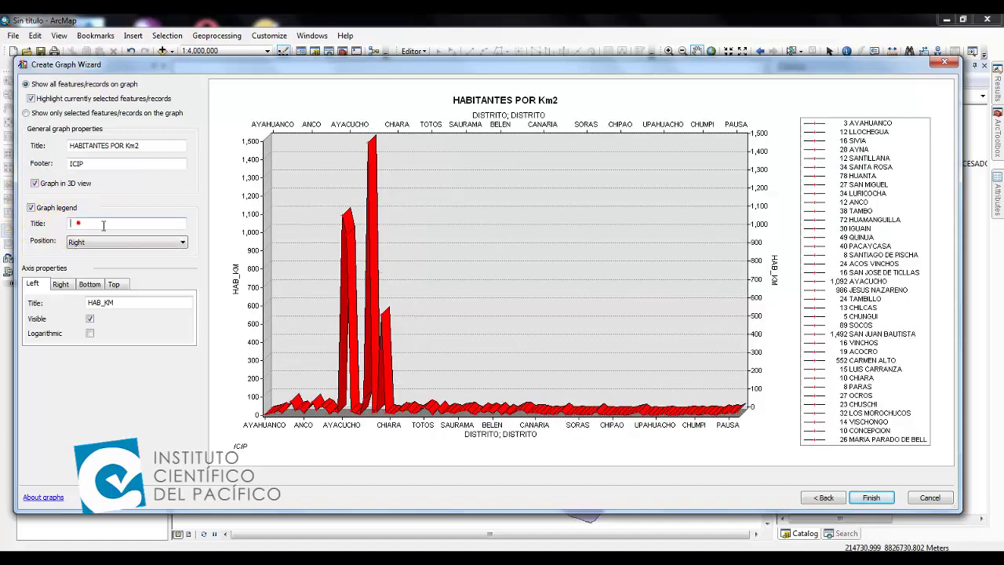
type("LEYENDA")
left_click(139, 244)
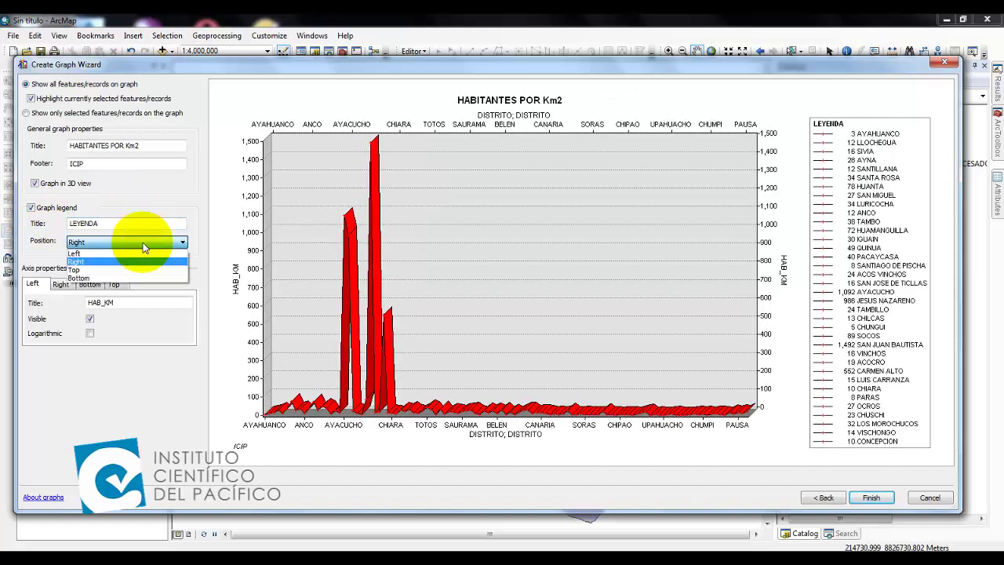
left_click(136, 269)
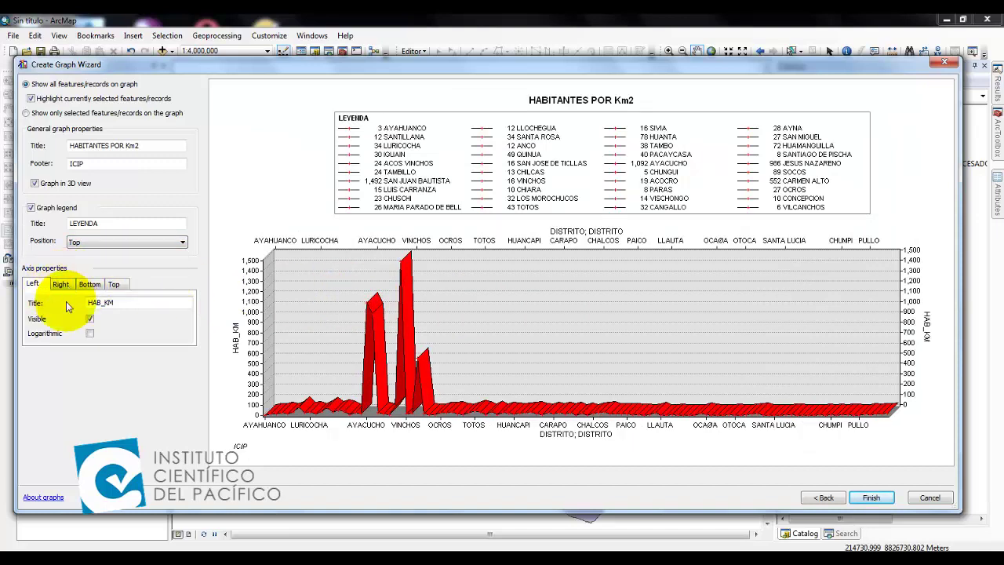
Step: Replace the titles of the left and right axes with "HABITANTE X Km2"
left_click(123, 304)
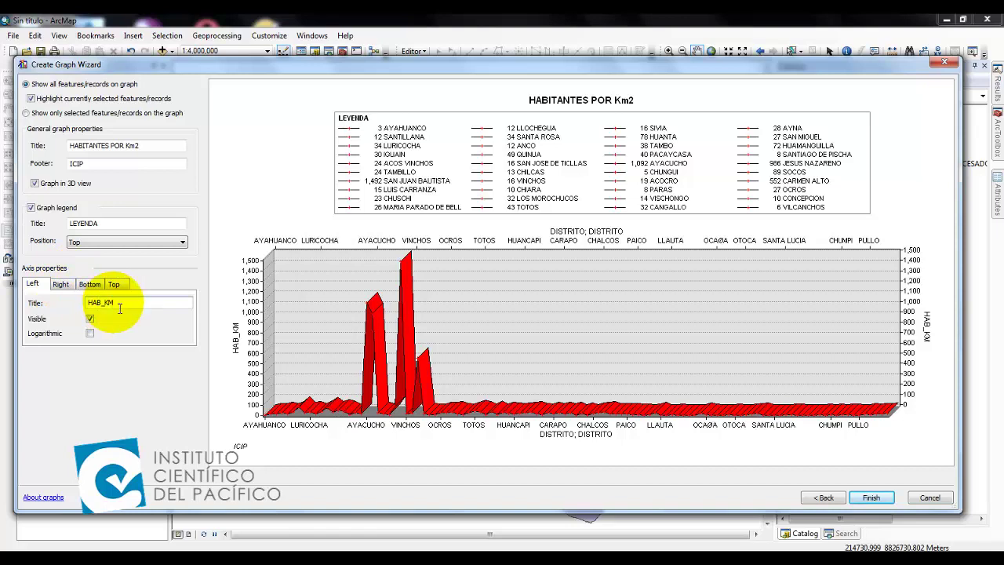
key("BackSpace")
key("BackSpace")
key("BackSpace")
key("BackSpace")
key("BackSpace")
key("BackSpace")
type("HABITANTE X Km2")
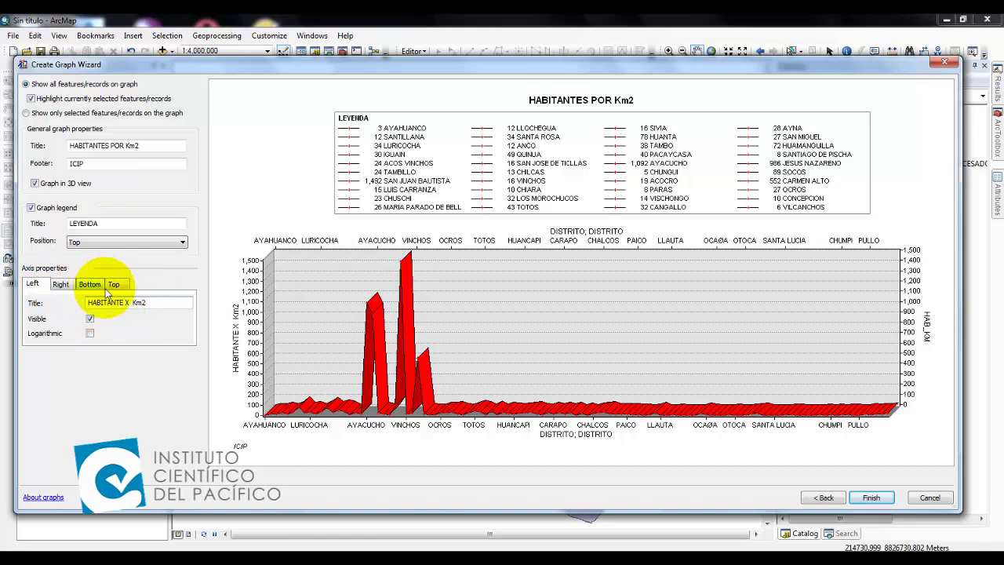
left_click(61, 284)
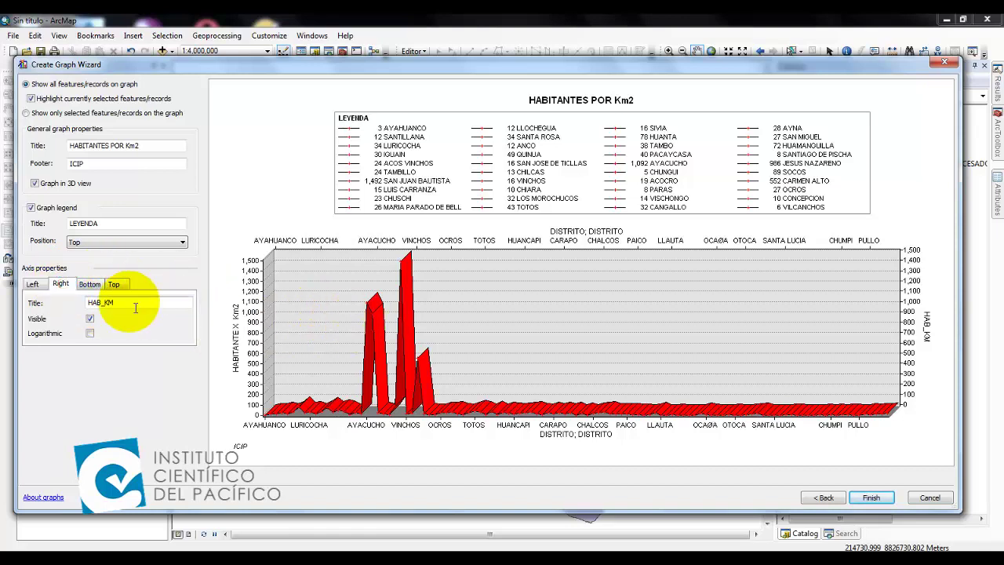
double_click(101, 303)
type("HABITANTE X Km2")
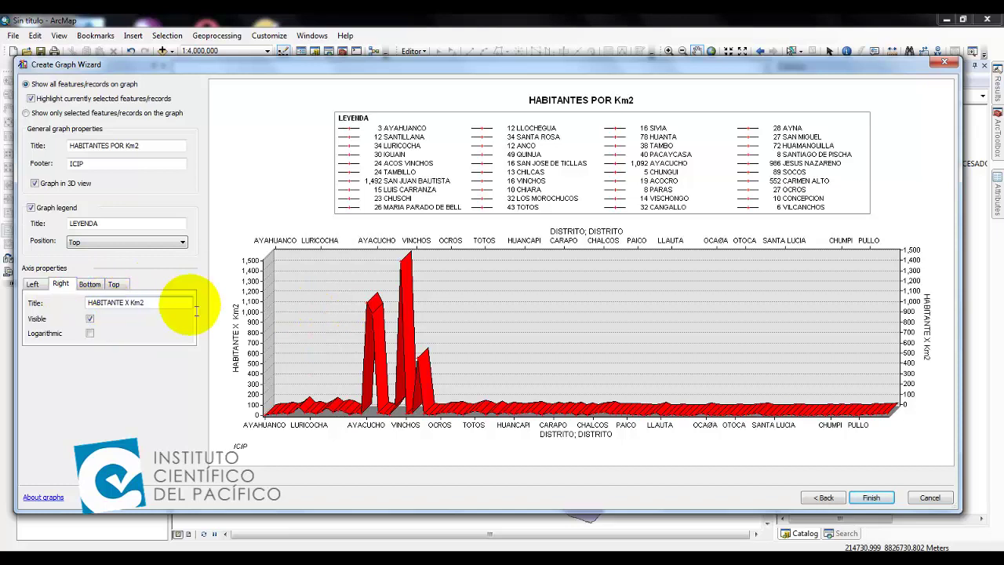
Step: Shorten the bottom axis title to a single "DISTRITO"
left_click(89, 286)
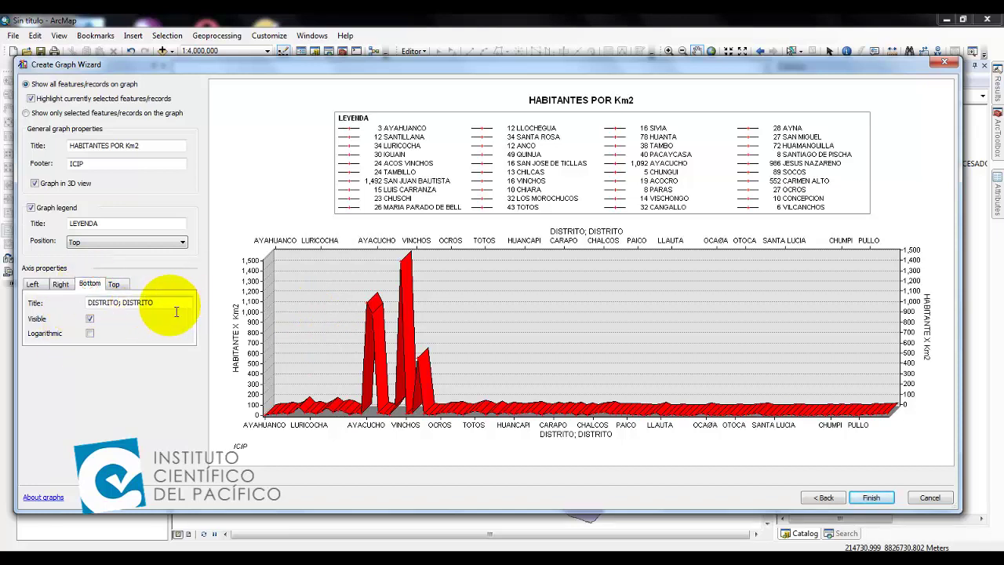
left_click_drag(154, 302, 118, 302)
key("Delete")
Step: Clear the top axis title and make the top axis not visible
left_click(114, 284)
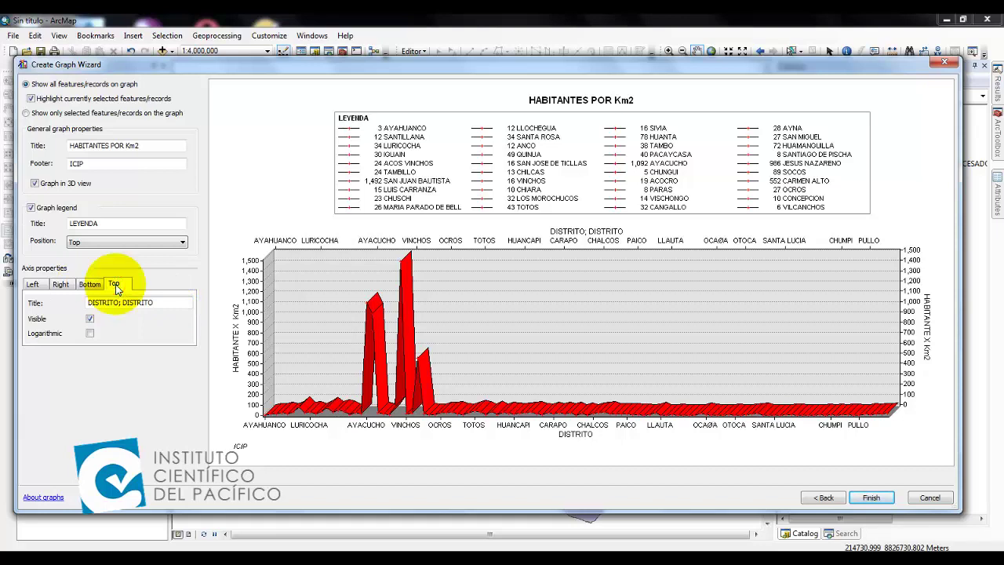
left_click_drag(87, 303, 156, 302)
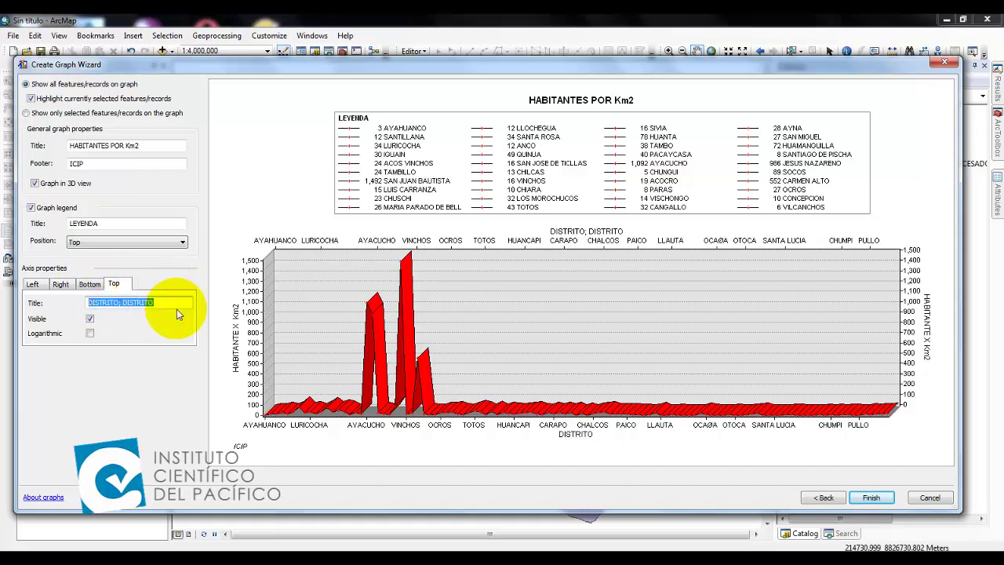
left_click(90, 319)
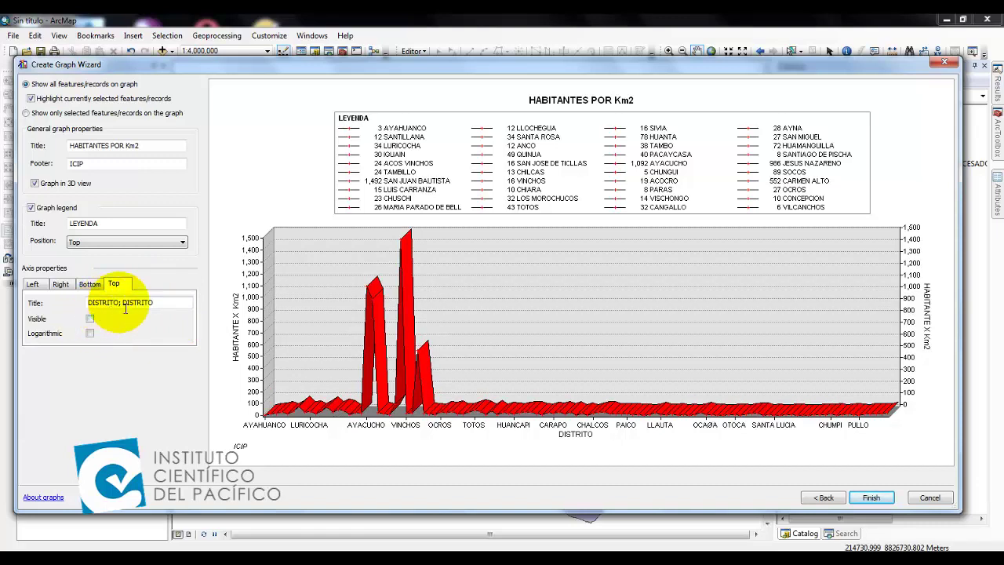
left_click(90, 319)
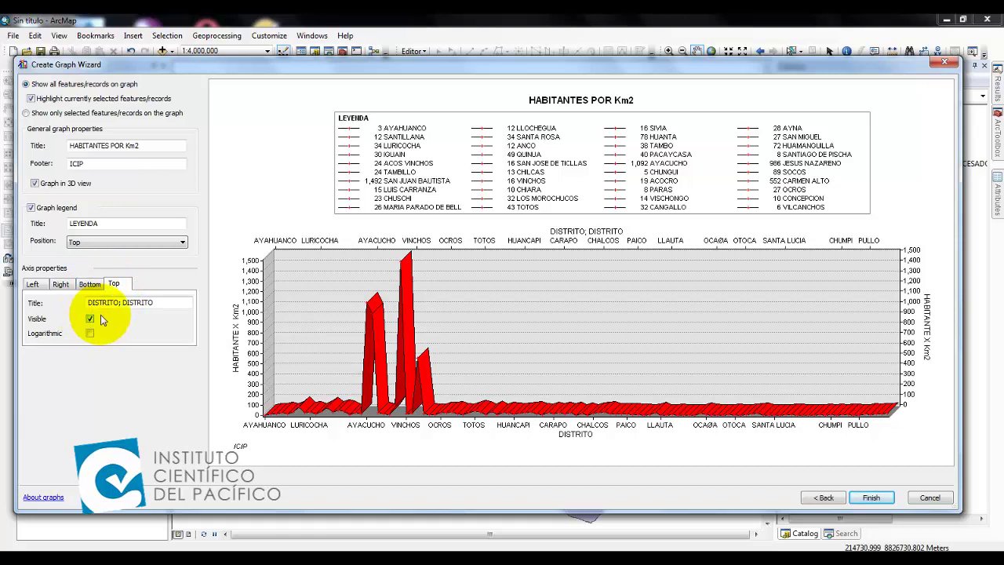
left_click(156, 303)
key("Delete")
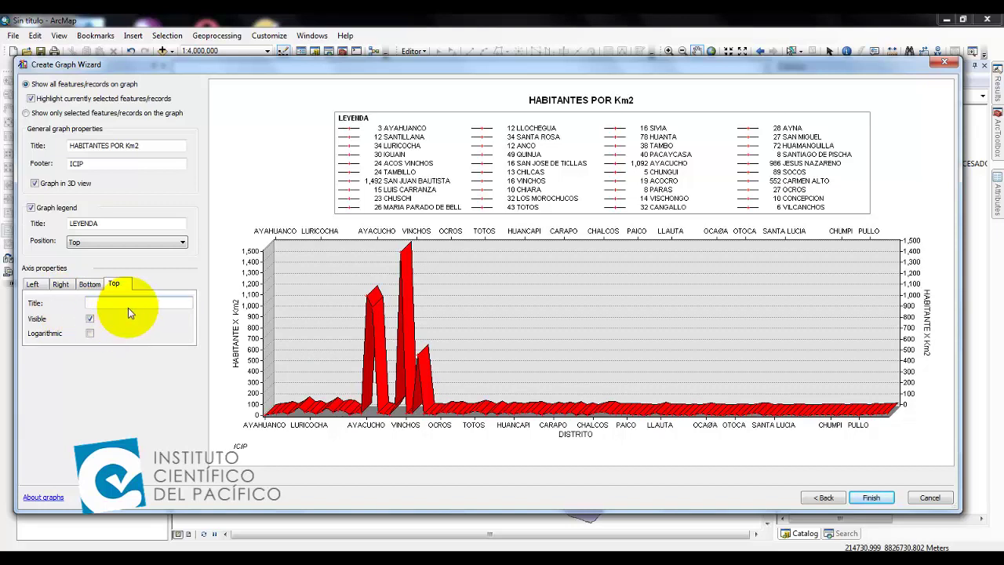
left_click(90, 319)
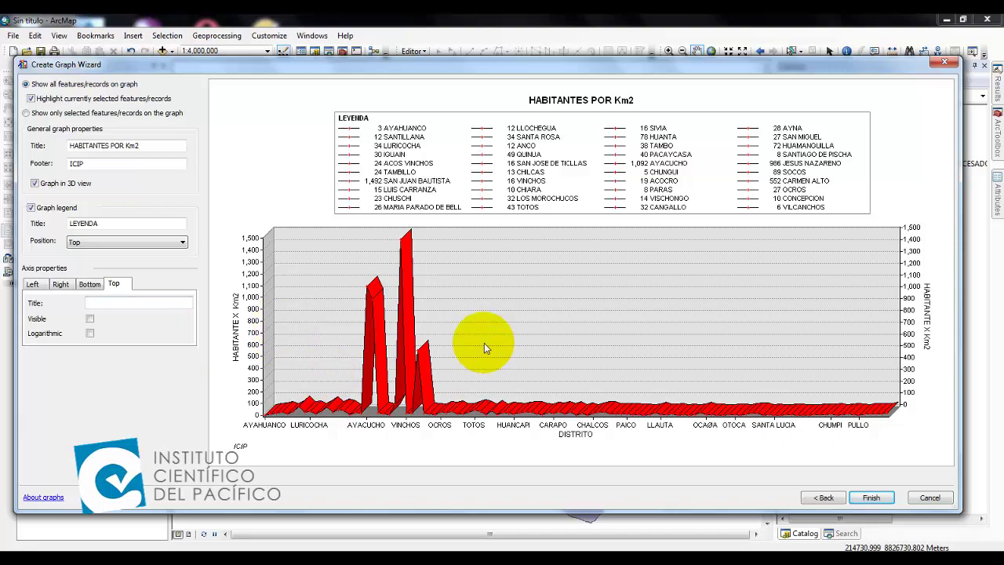
Step: Finish creating the graph and resize and reposition its window over the map
left_click(870, 498)
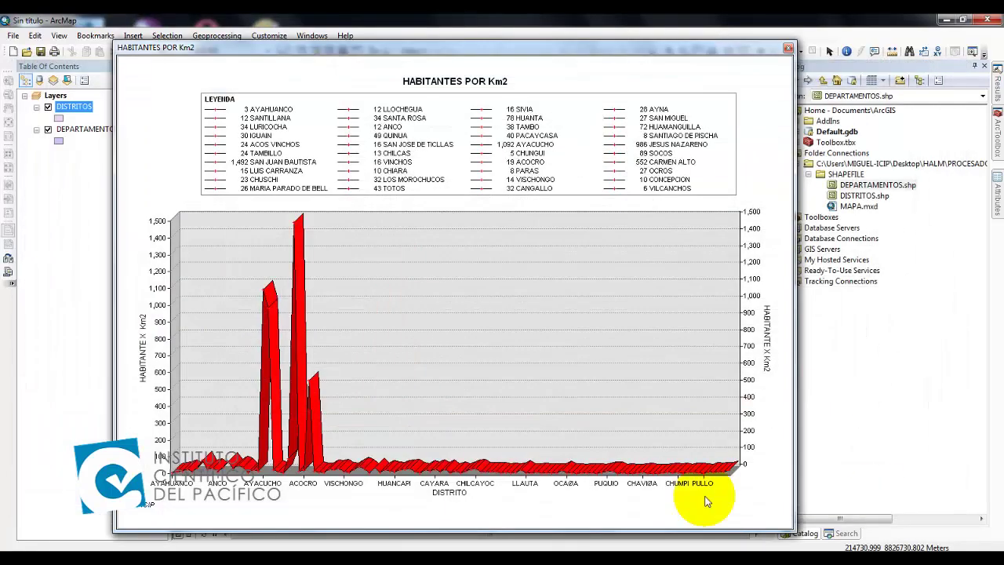
left_click_drag(582, 48, 618, 39)
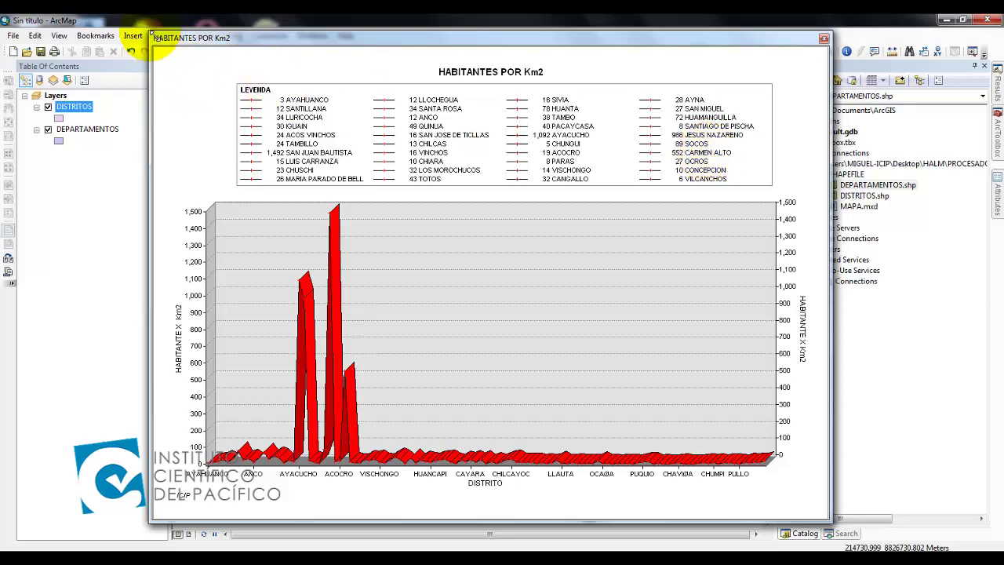
left_click_drag(151, 34, 124, 82)
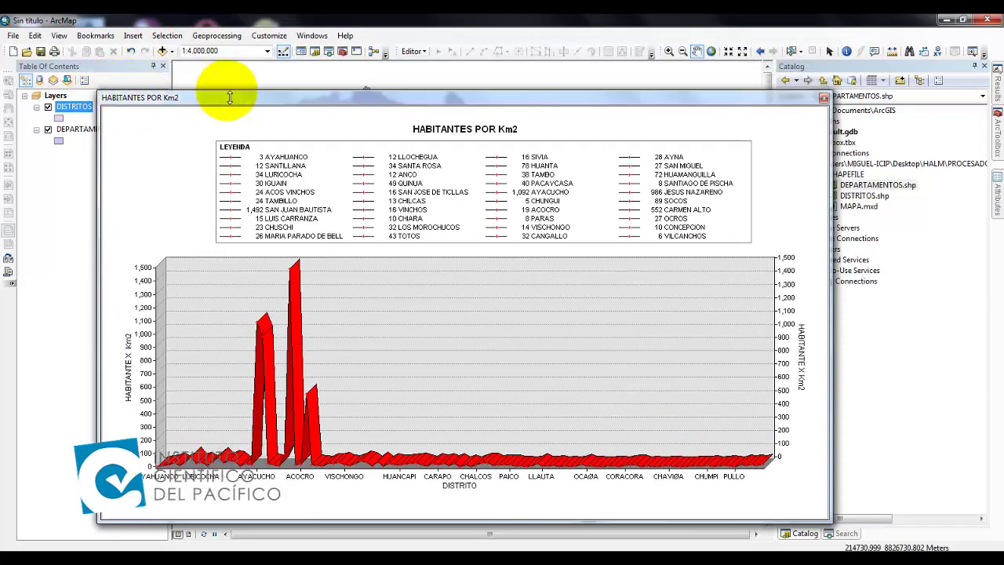
left_click_drag(253, 87, 719, 58)
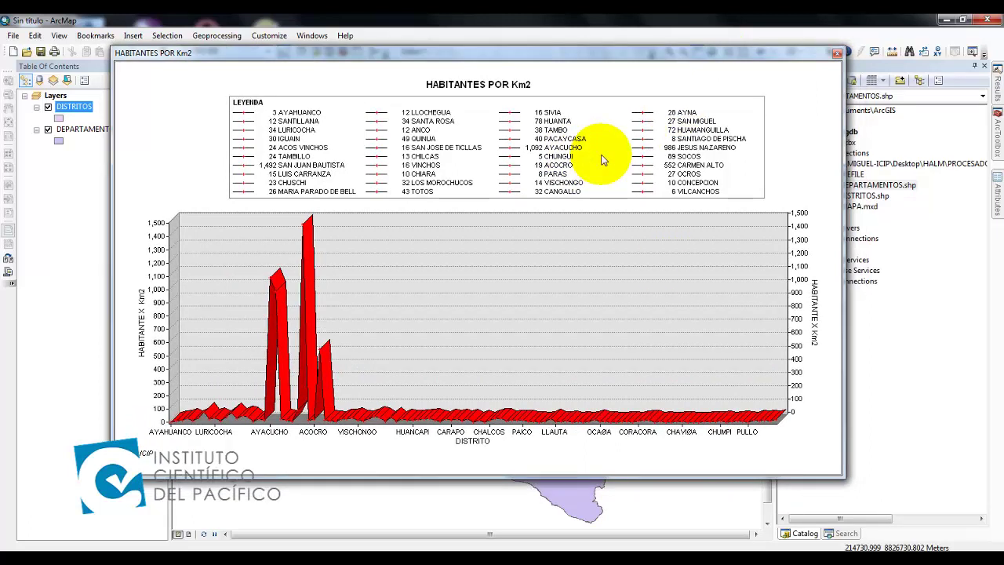
left_click_drag(570, 59, 571, 67)
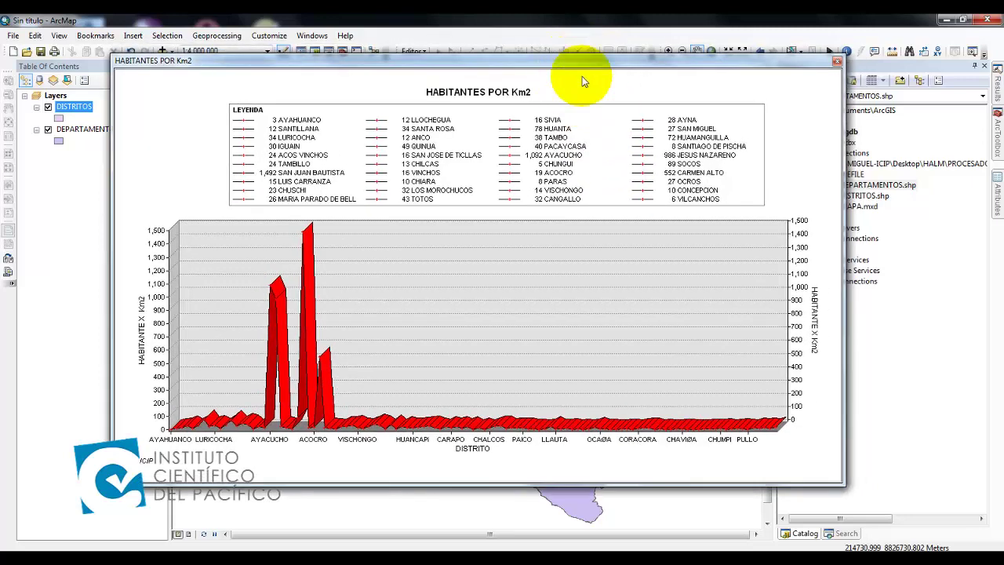
Step: Start another graph and try the Horizontal Line, Bar Min and Max and Histogram types
left_click(59, 35)
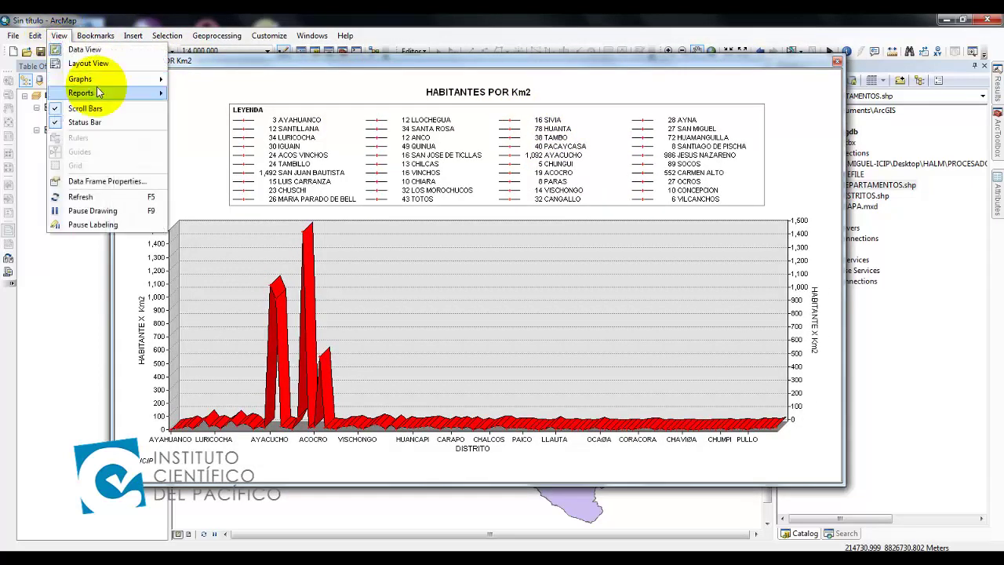
mouse_move(125, 79)
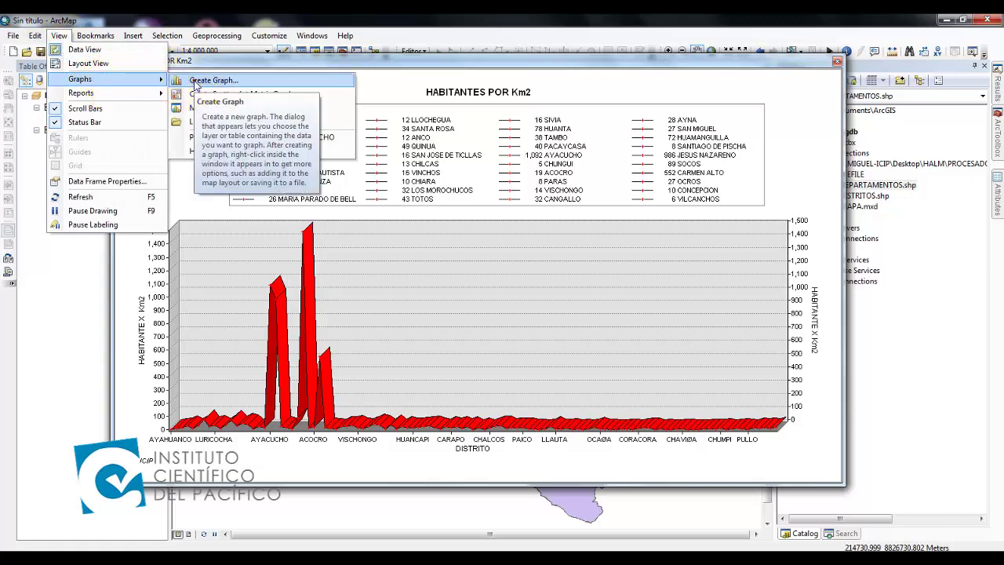
left_click(195, 81)
left_click(439, 165)
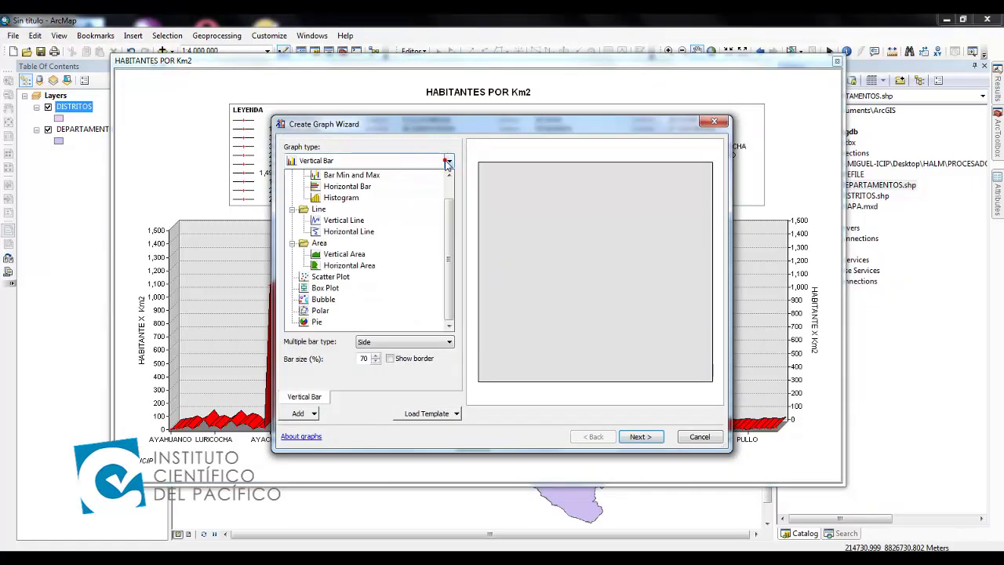
scroll(453, 230, "down", 2)
mouse_move(452, 233)
left_mouse_down()
mouse_move(447, 202)
mouse_move(448, 248)
left_mouse_up()
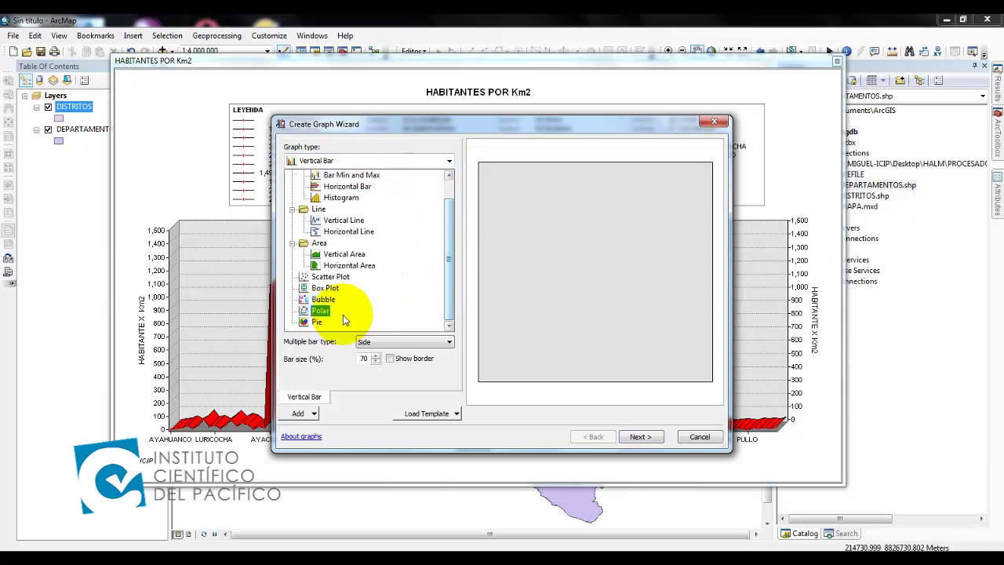
left_click(325, 228)
left_click(441, 161)
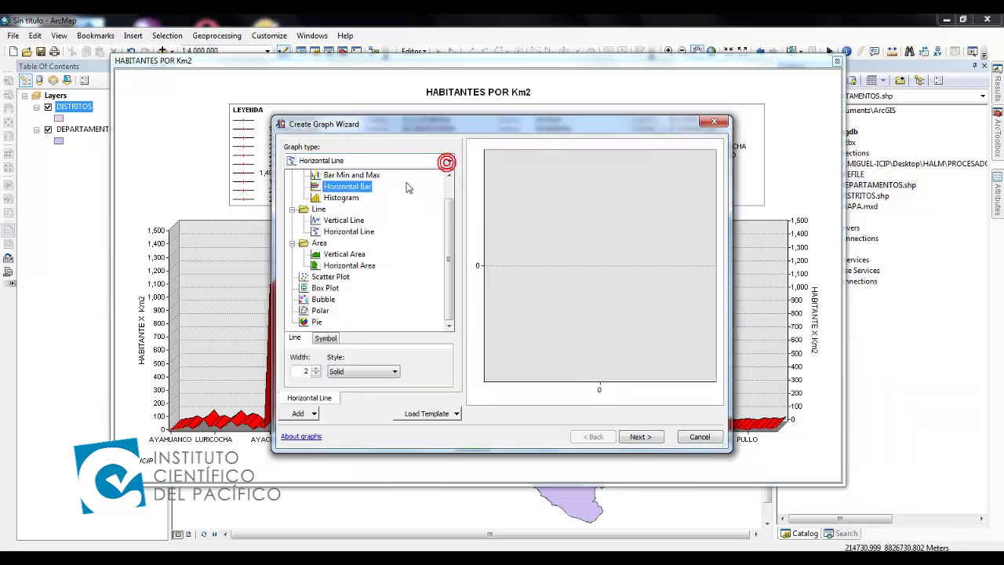
left_click(357, 171)
left_click(441, 161)
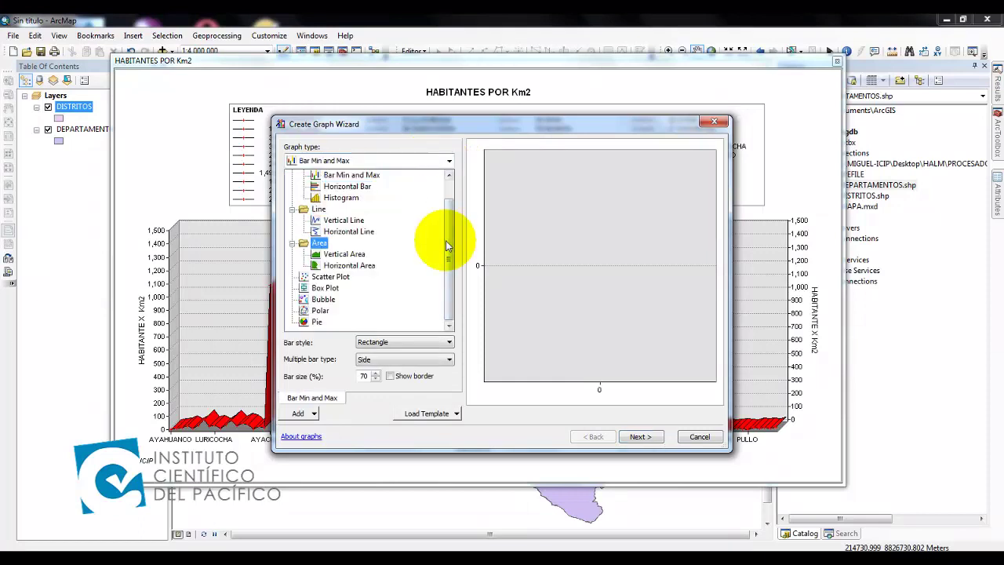
scroll(448, 240, "up", 1)
left_click(341, 219)
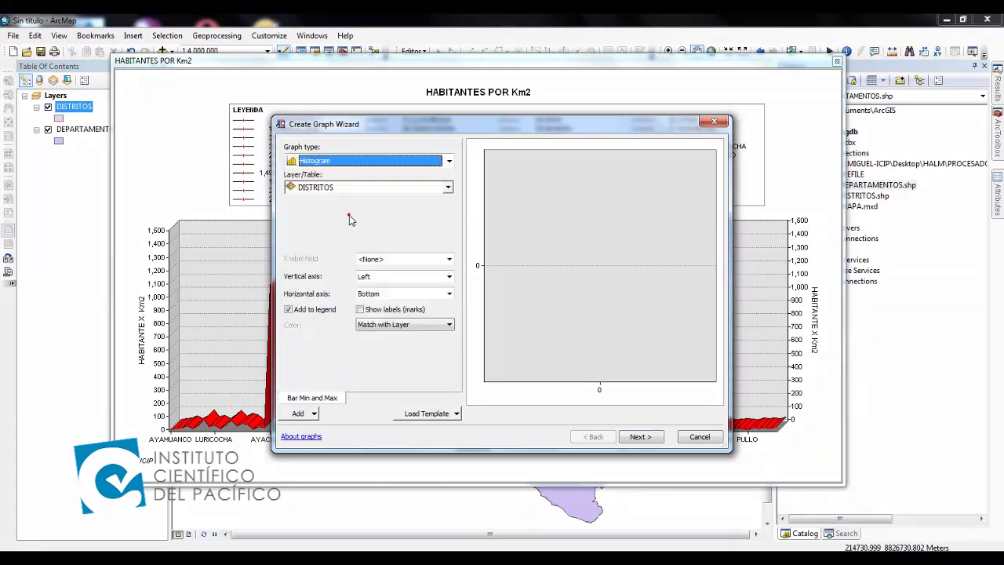
Step: Browse the remaining graph types and close the wizard without creating the new graph
left_click(449, 161)
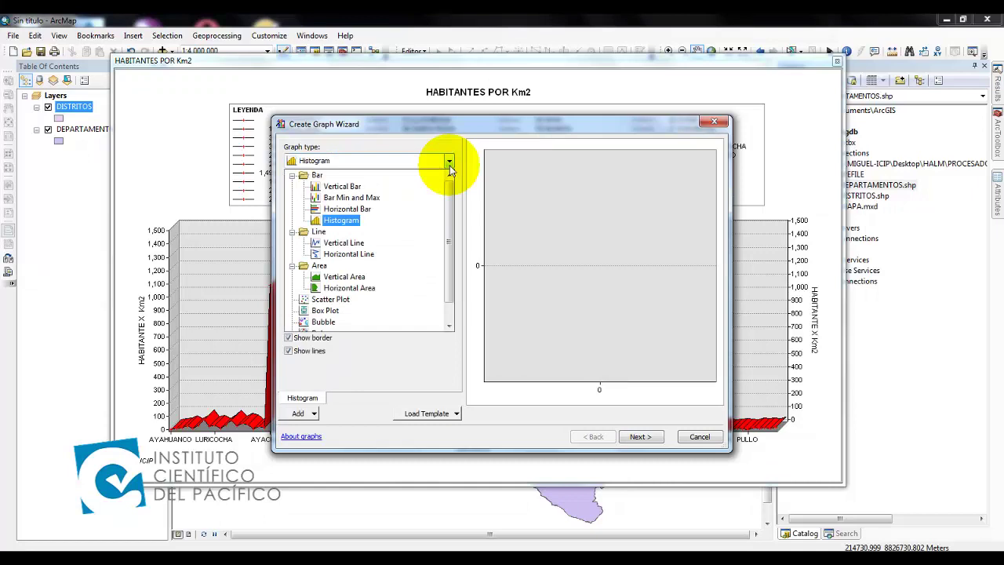
scroll(454, 210, "down", 1)
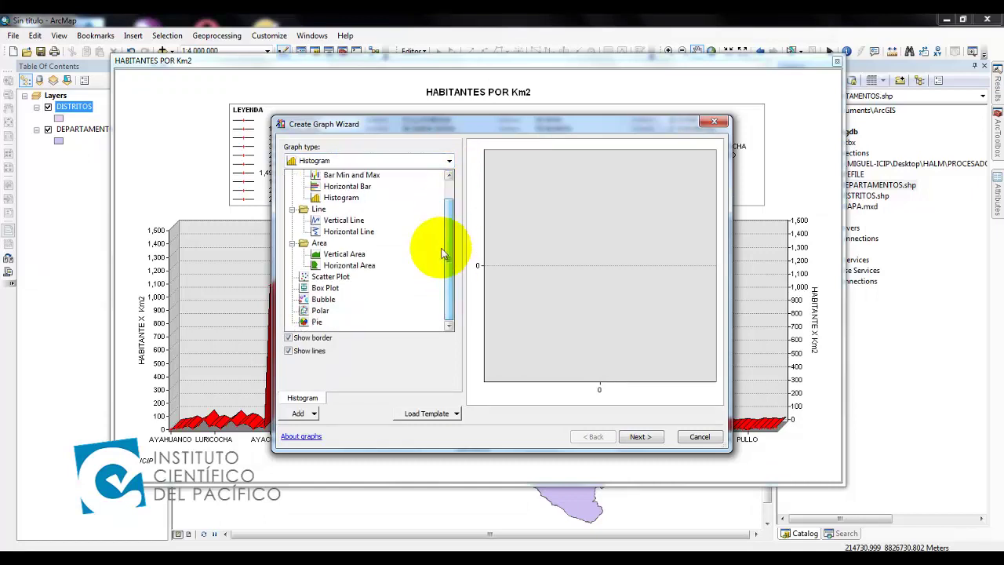
left_click(650, 132)
left_click_drag(591, 117, 591, 95)
left_click(711, 99)
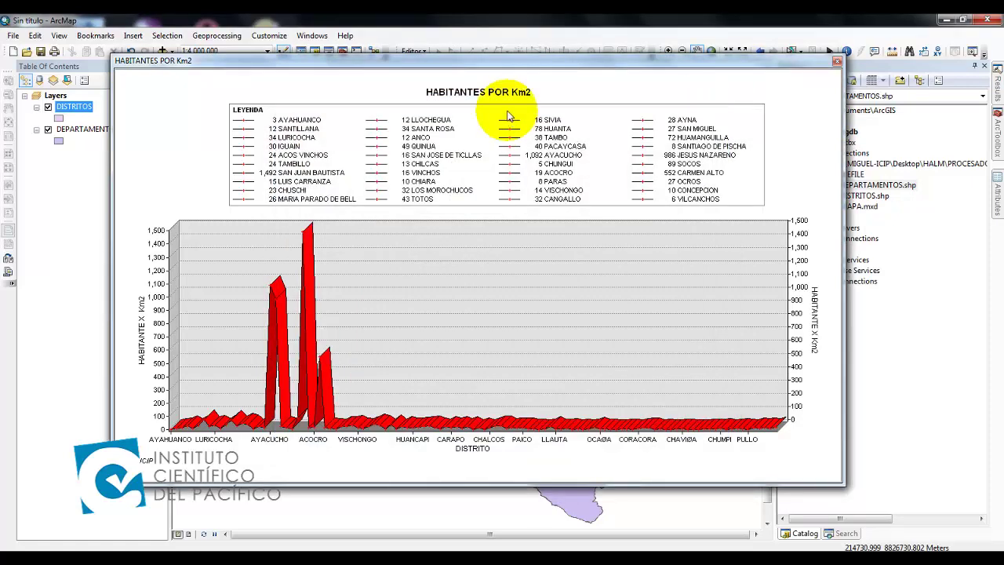
left_click(527, 57)
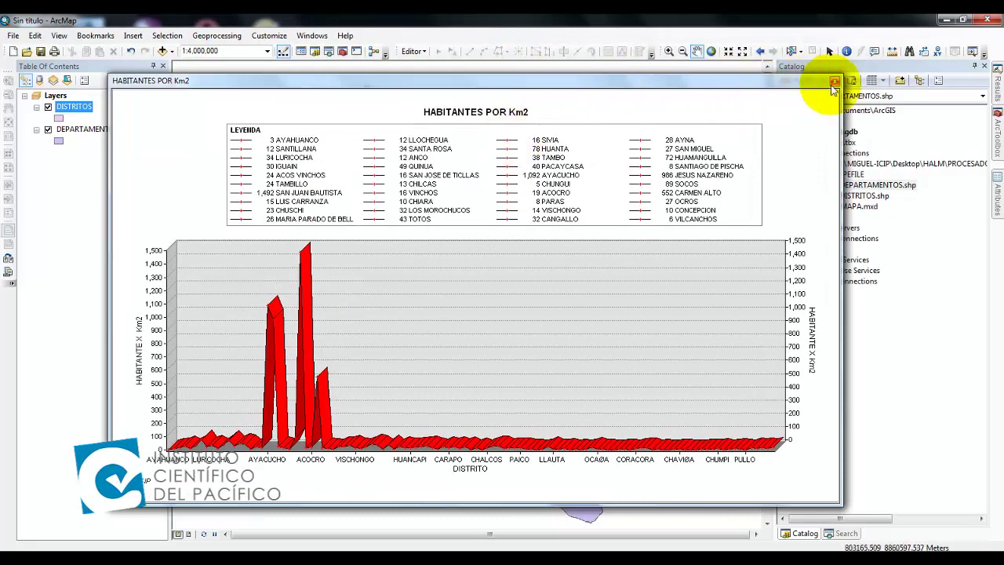
left_click(805, 79)
left_click_drag(448, 61, 426, 76)
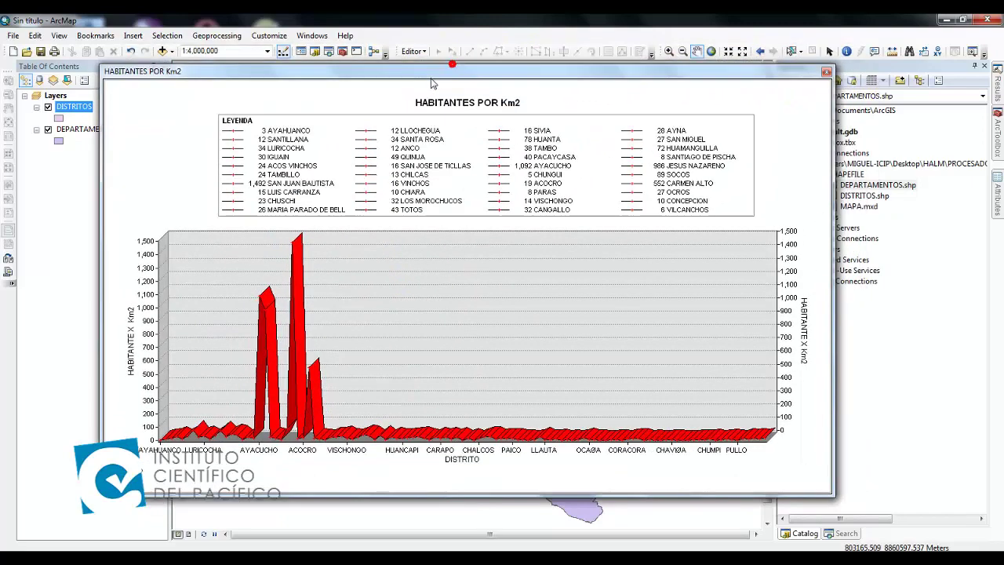